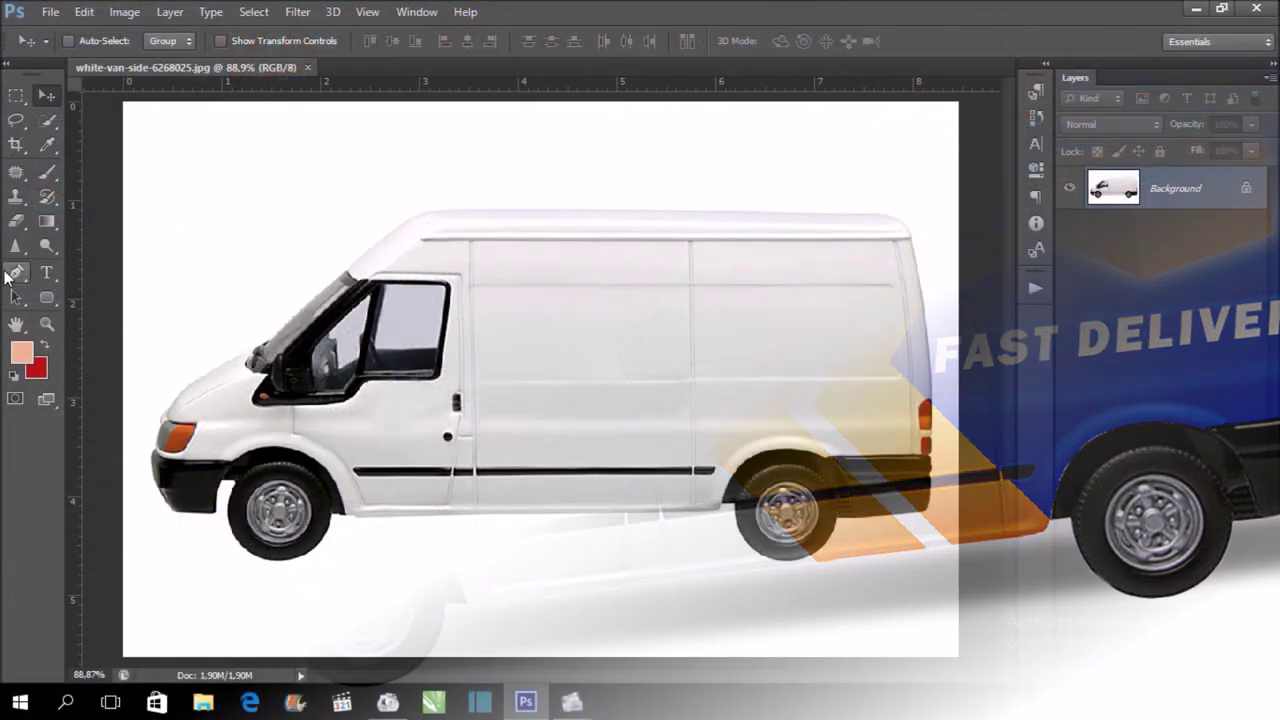
Select the Pen tool to start drawing vector paths around the van
{"action": "left_click", "coordinate": [12, 274]}
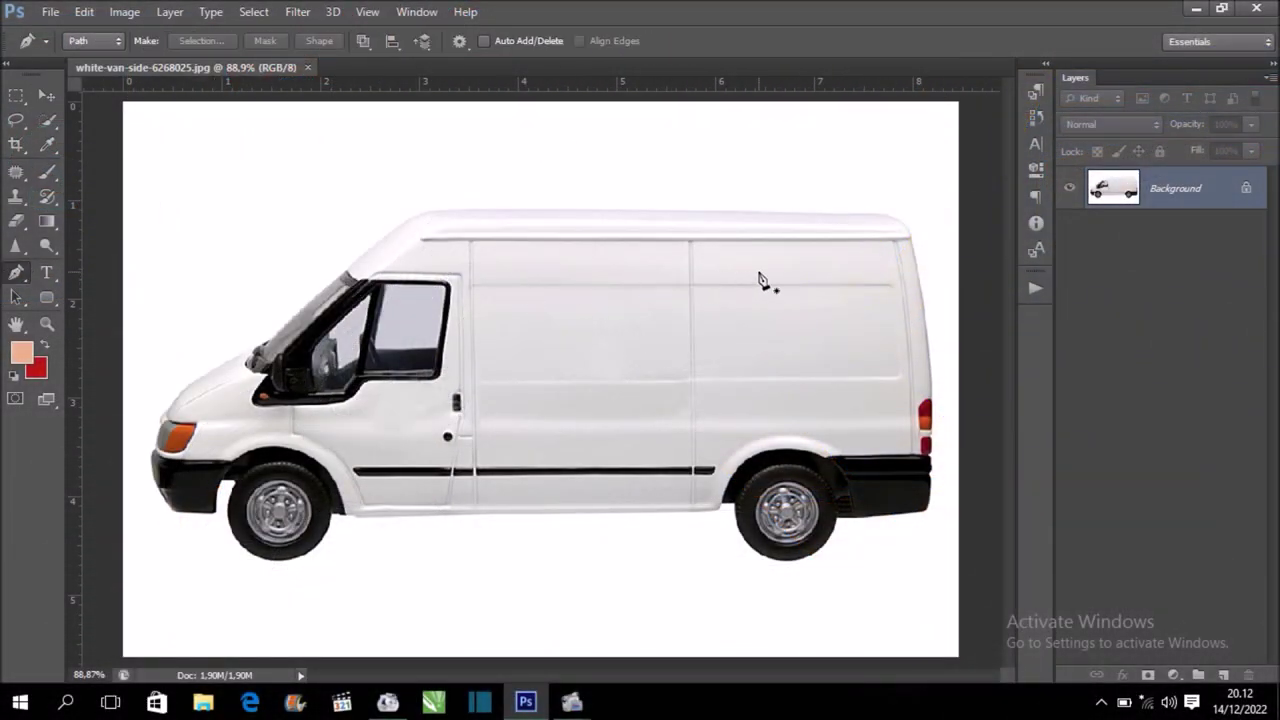
Zoom in and trace a path from the door seam along the van's bottom edge
{"action": "key", "text": "ctrl+plus"}
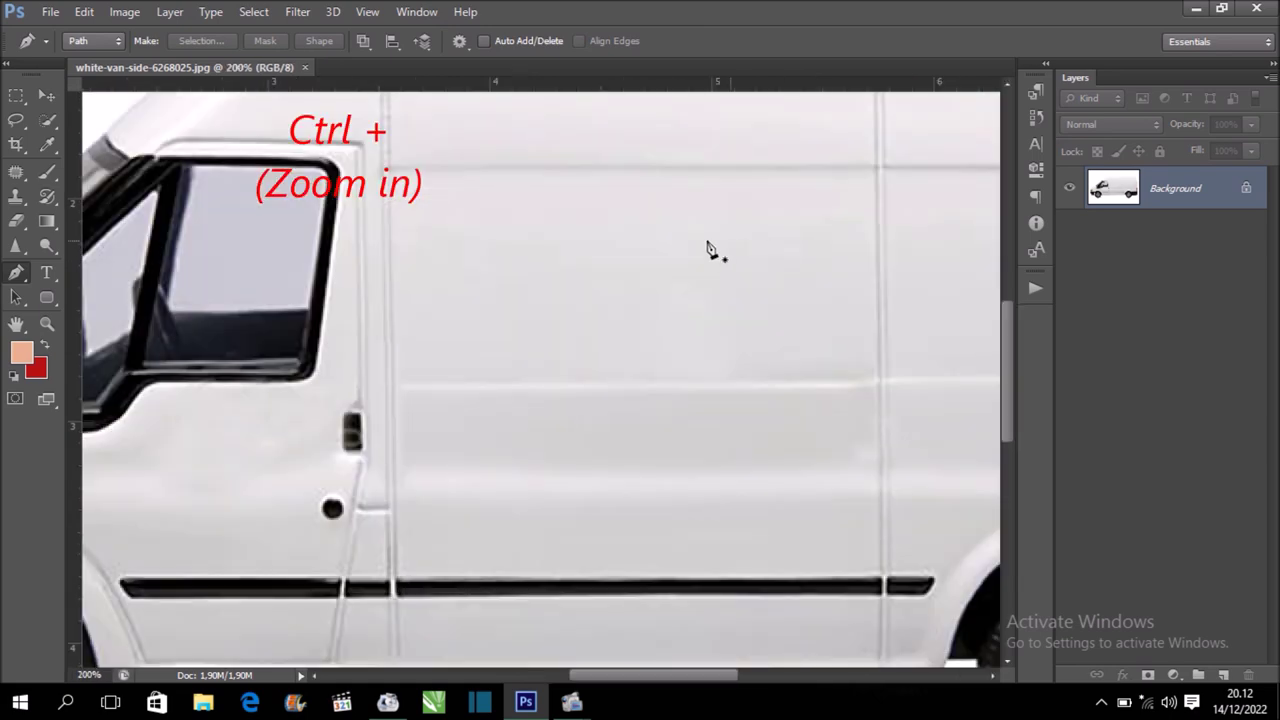
{"action": "key", "text": "ctrl+plus"}
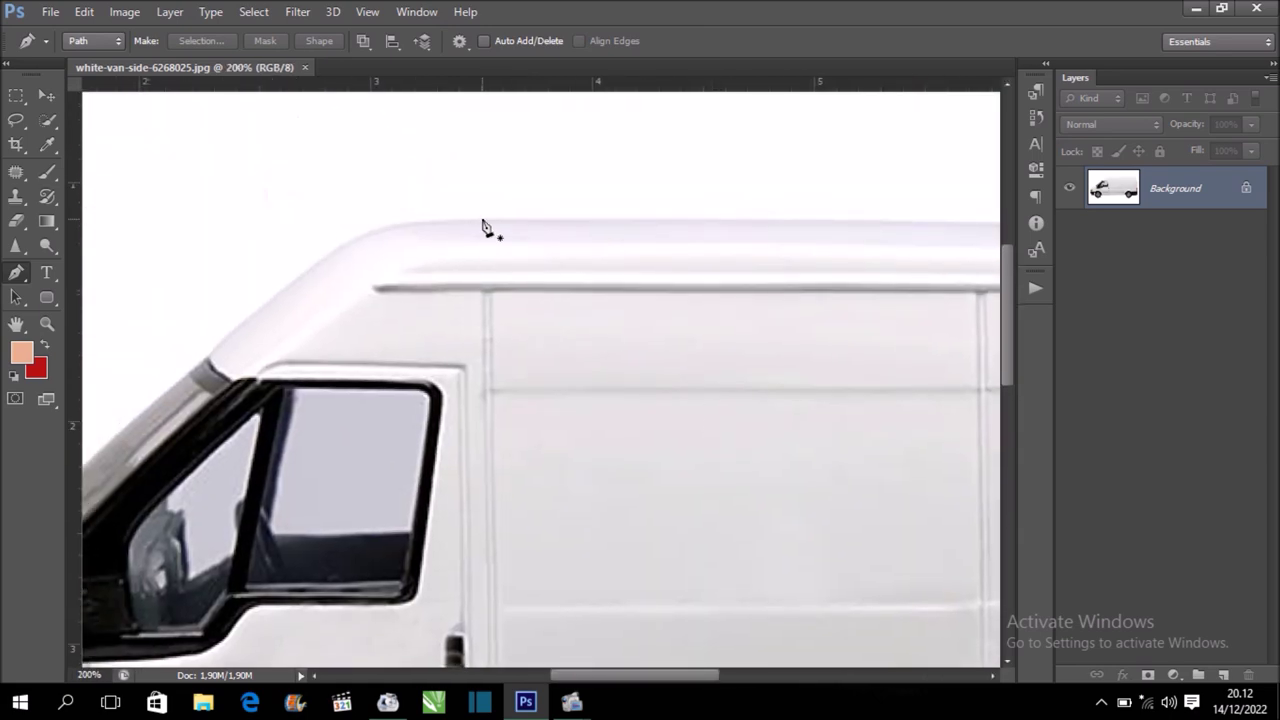
{"action": "mouse_move", "coordinate": [480, 249]}
{"action": "left_mouse_down"}
{"action": "mouse_move", "coordinate": [503, 70]}
{"action": "mouse_move", "coordinate": [519, 58]}
{"action": "left_mouse_up"}
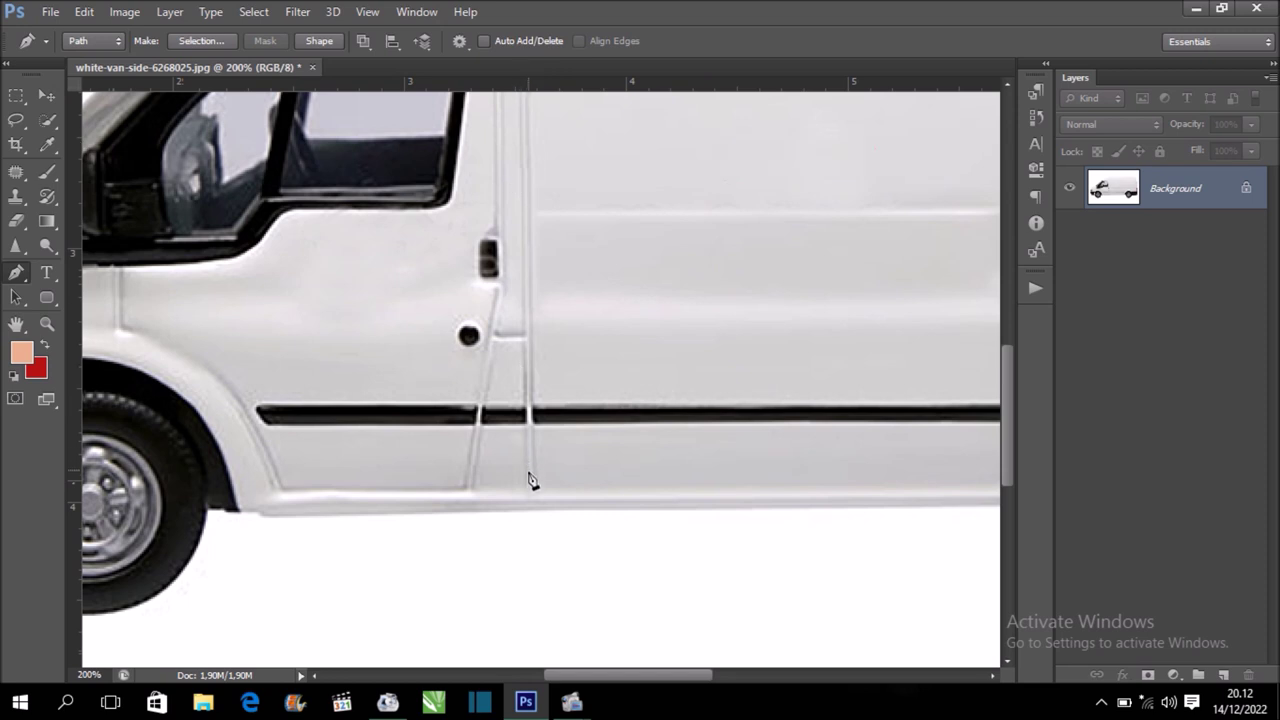
{"action": "left_click", "coordinate": [529, 516]}
{"action": "left_click_drag", "start_coordinate": [561, 463], "coordinate": [443, 337]}
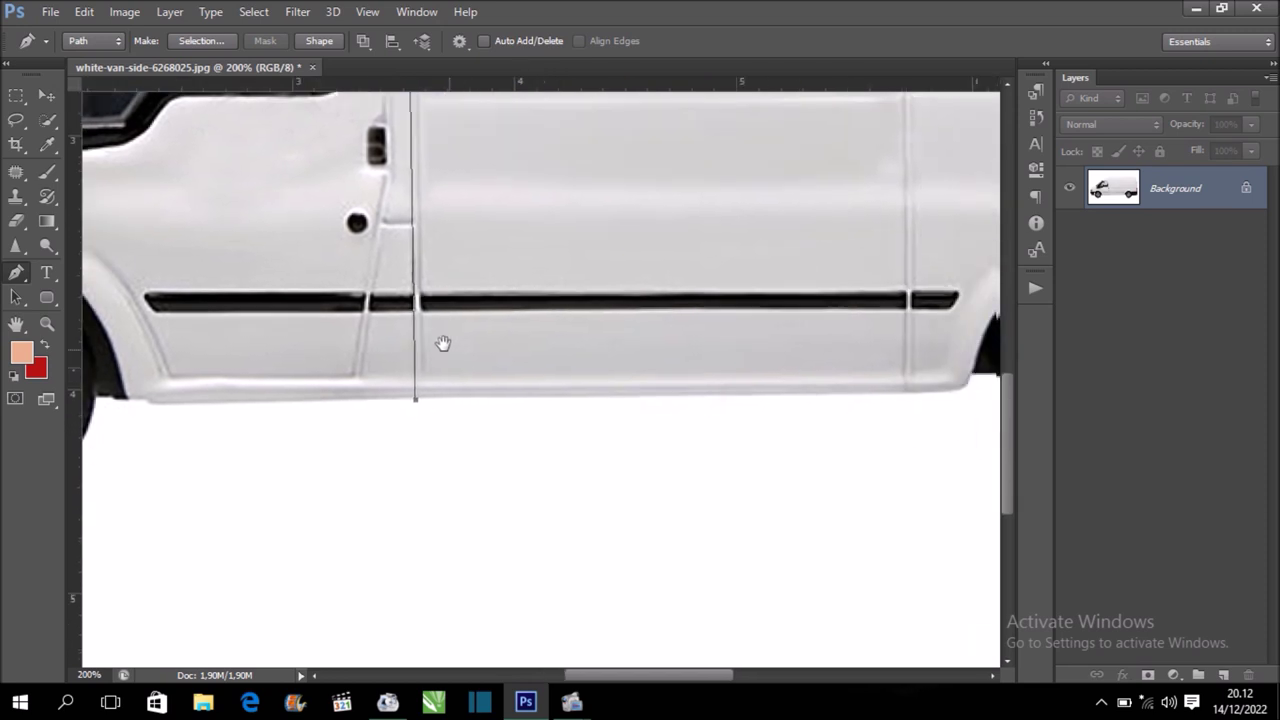
{"action": "left_click", "coordinate": [870, 373]}
{"action": "left_click_drag", "start_coordinate": [873, 372], "coordinate": [667, 372]}
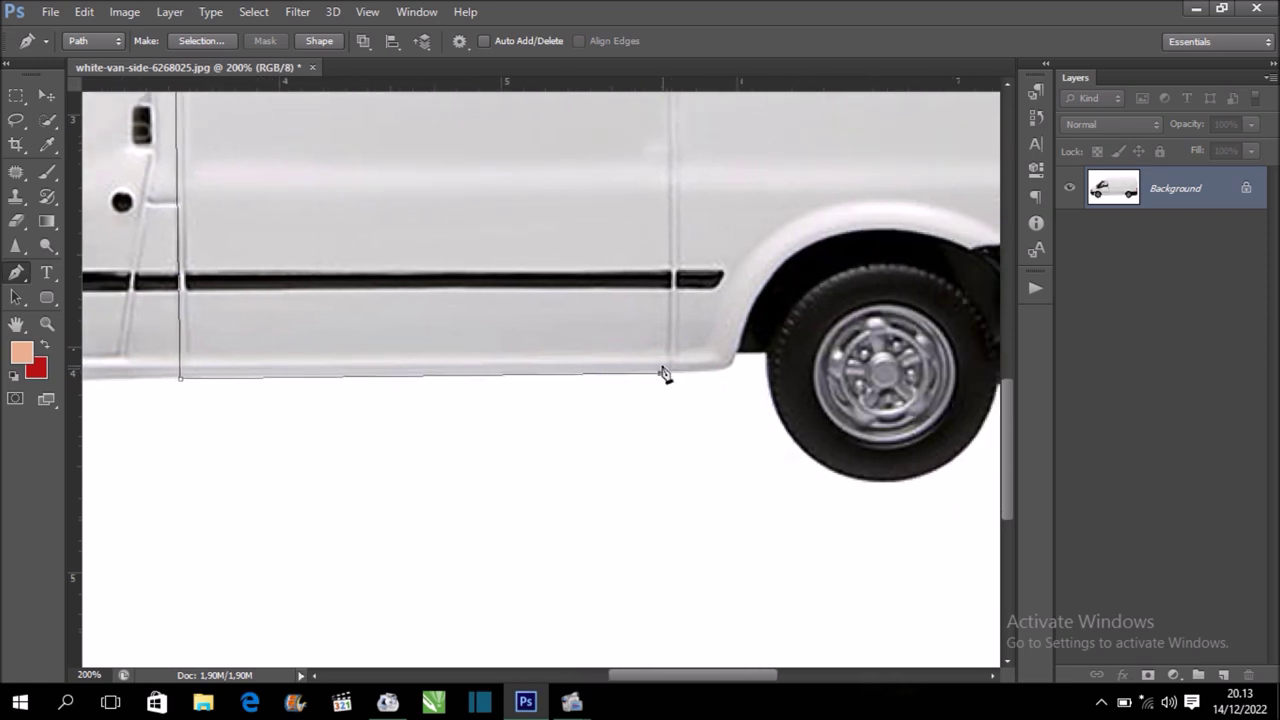
{"action": "scroll", "coordinate": [742, 345], "scroll_direction": "up", "scroll_amount": 1}
{"action": "scroll", "coordinate": [749, 371], "scroll_direction": "up", "scroll_amount": 1}
{"action": "left_click_drag", "start_coordinate": [766, 371], "coordinate": [660, 409]}
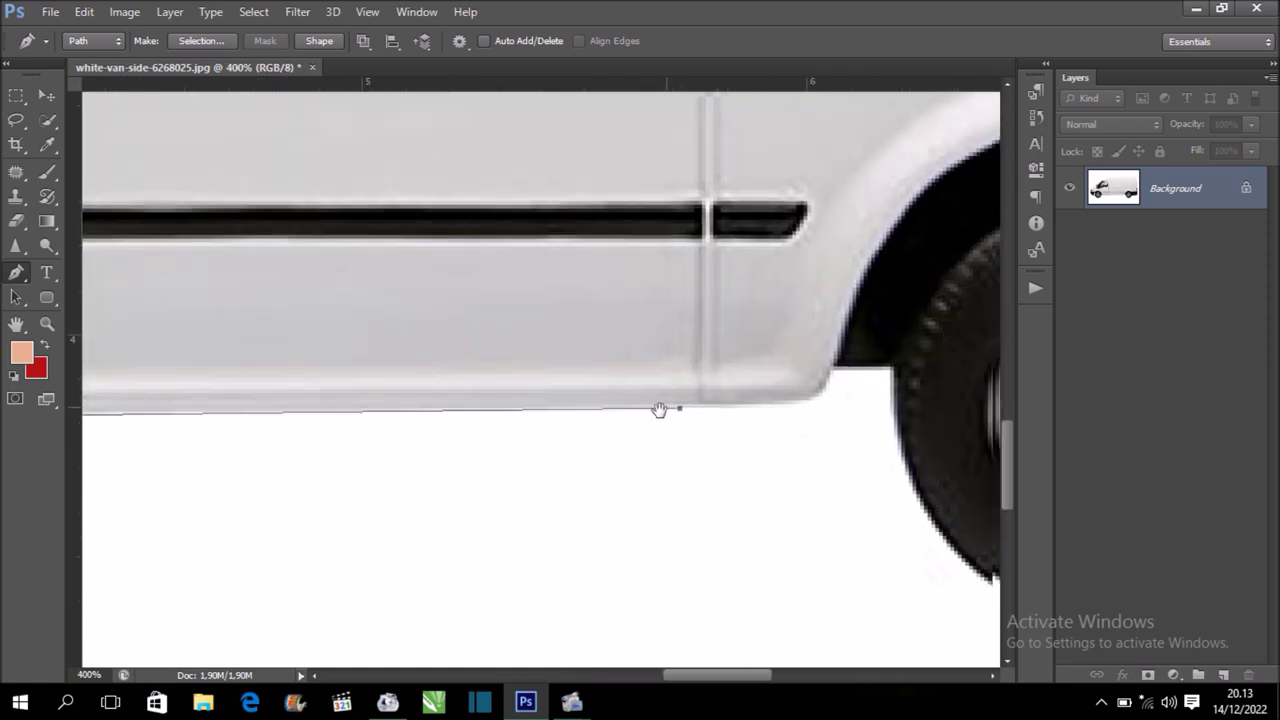
{"action": "left_click", "coordinate": [720, 413]}
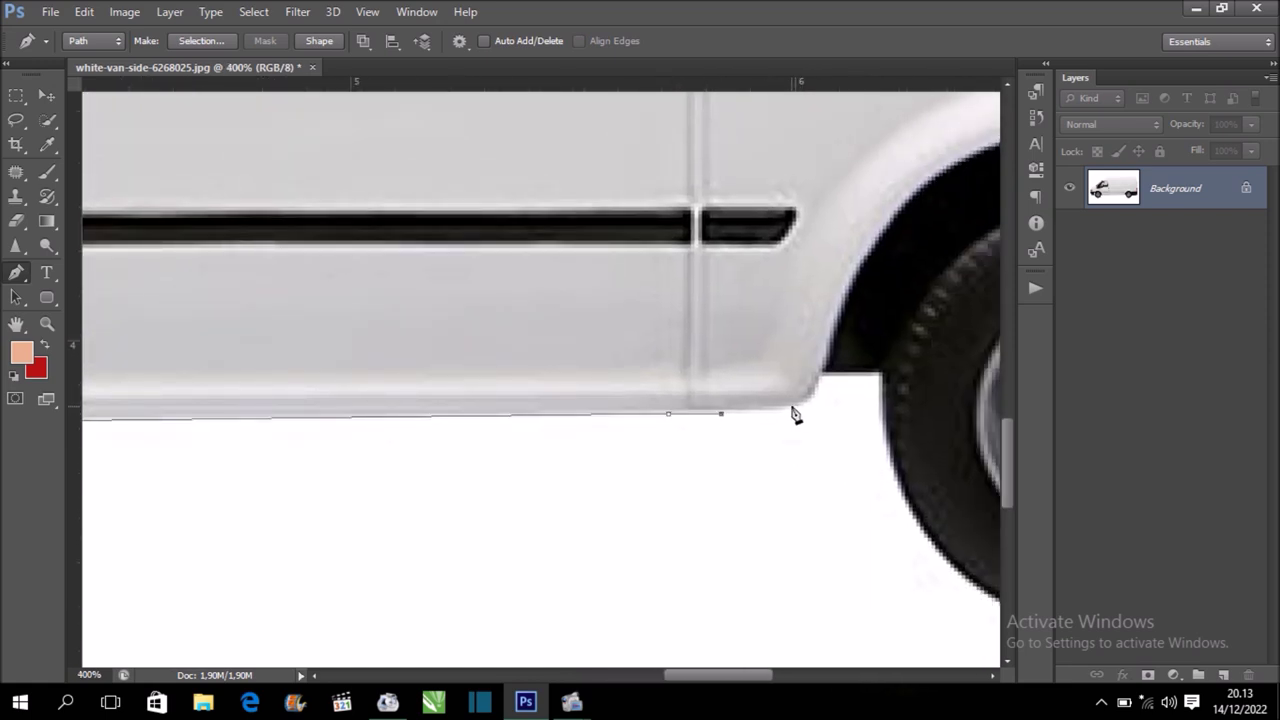
{"action": "left_click", "coordinate": [812, 404]}
Curve the path over the rear wheel arch and along the bumper to its rear corner
{"action": "left_click_drag", "start_coordinate": [822, 358], "coordinate": [705, 480]}
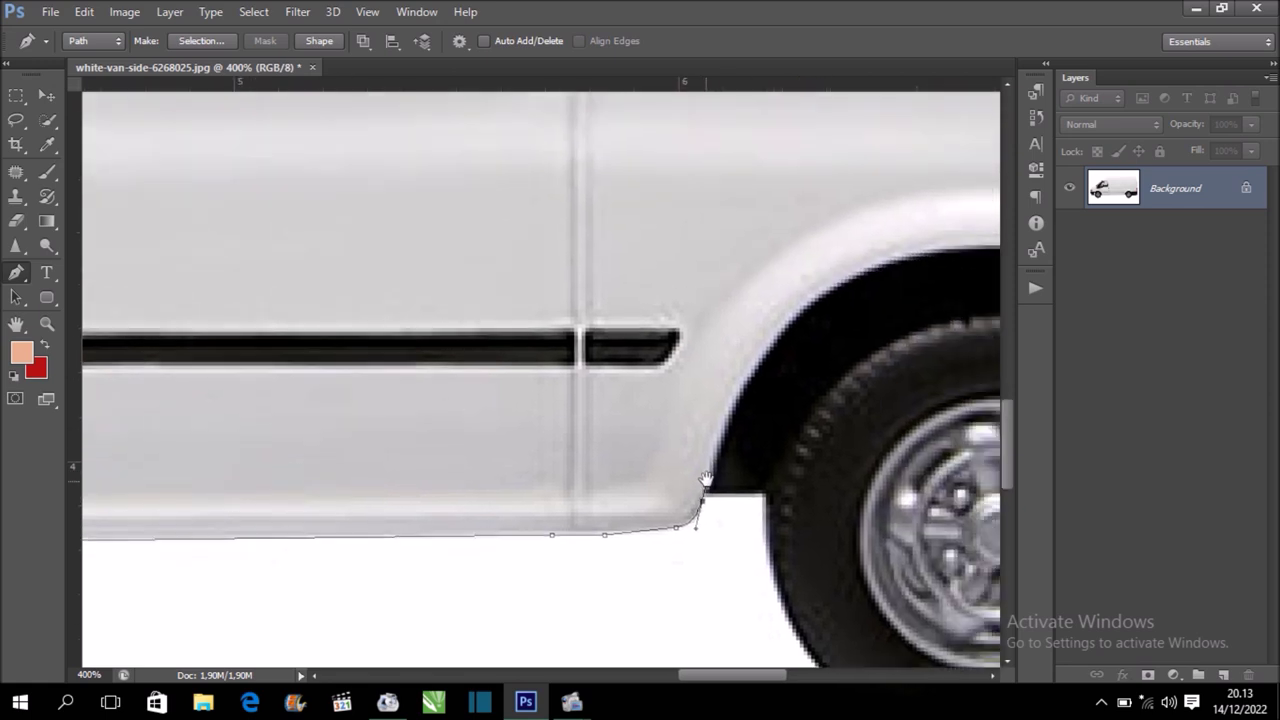
{"action": "mouse_move", "coordinate": [741, 378]}
{"action": "left_mouse_down"}
{"action": "mouse_move", "coordinate": [768, 348]}
{"action": "mouse_move", "coordinate": [578, 475]}
{"action": "left_mouse_up"}
{"action": "mouse_move", "coordinate": [683, 408]}
{"action": "left_mouse_down"}
{"action": "mouse_move", "coordinate": [753, 393]}
{"action": "mouse_move", "coordinate": [603, 406]}
{"action": "left_mouse_up"}
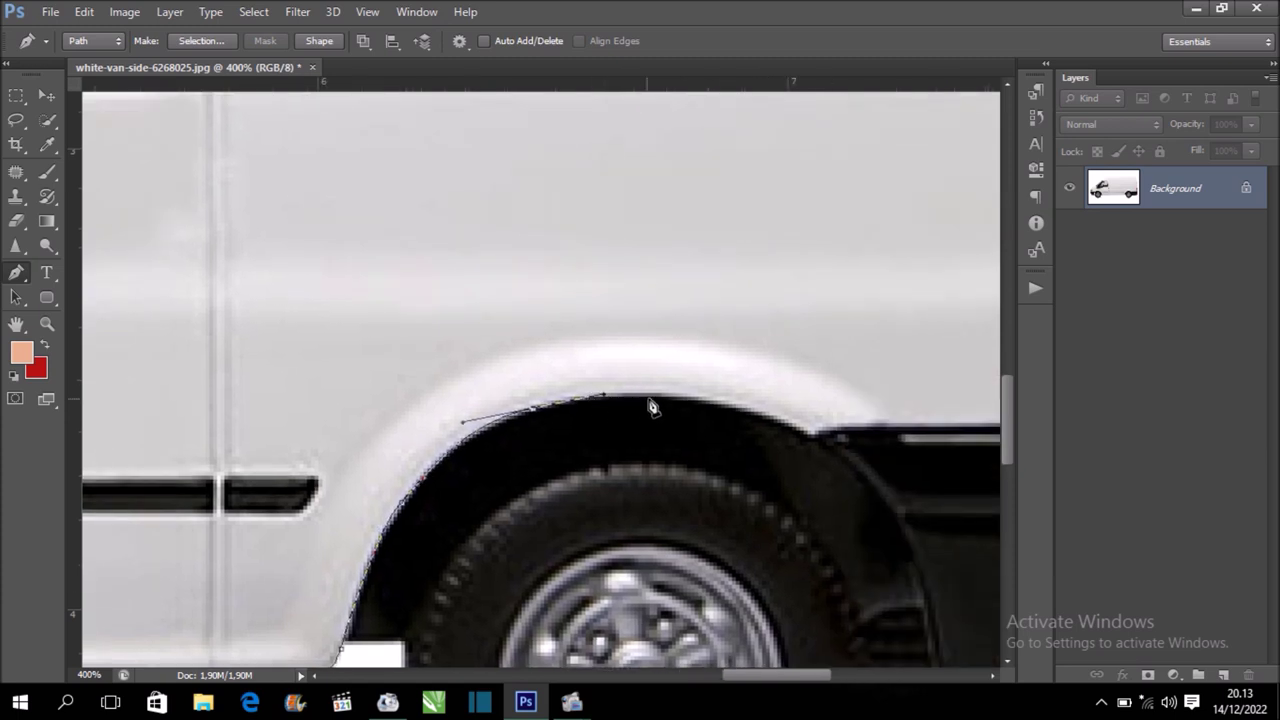
{"action": "mouse_move", "coordinate": [706, 406]}
{"action": "left_mouse_down"}
{"action": "mouse_move", "coordinate": [735, 407]}
{"action": "mouse_move", "coordinate": [586, 375]}
{"action": "left_mouse_up"}
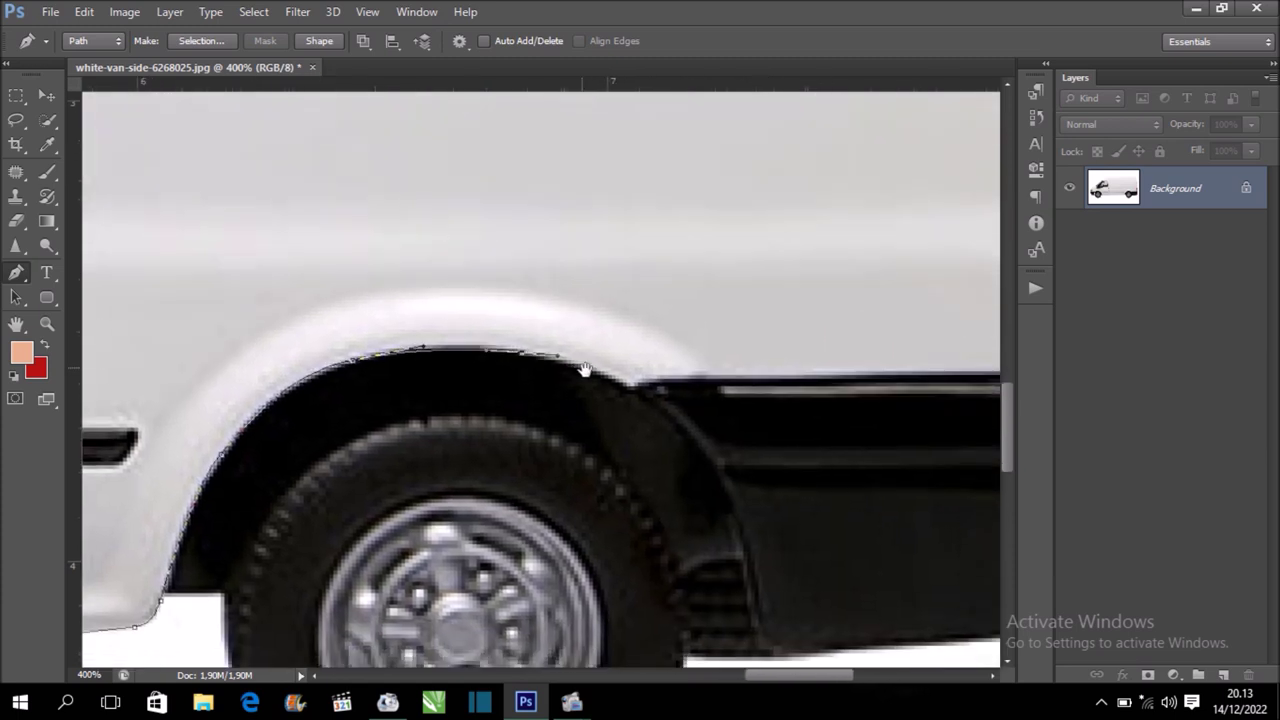
{"action": "left_click", "coordinate": [635, 390]}
{"action": "left_click_drag", "start_coordinate": [766, 375], "coordinate": [626, 392]}
{"action": "left_click", "coordinate": [783, 387]}
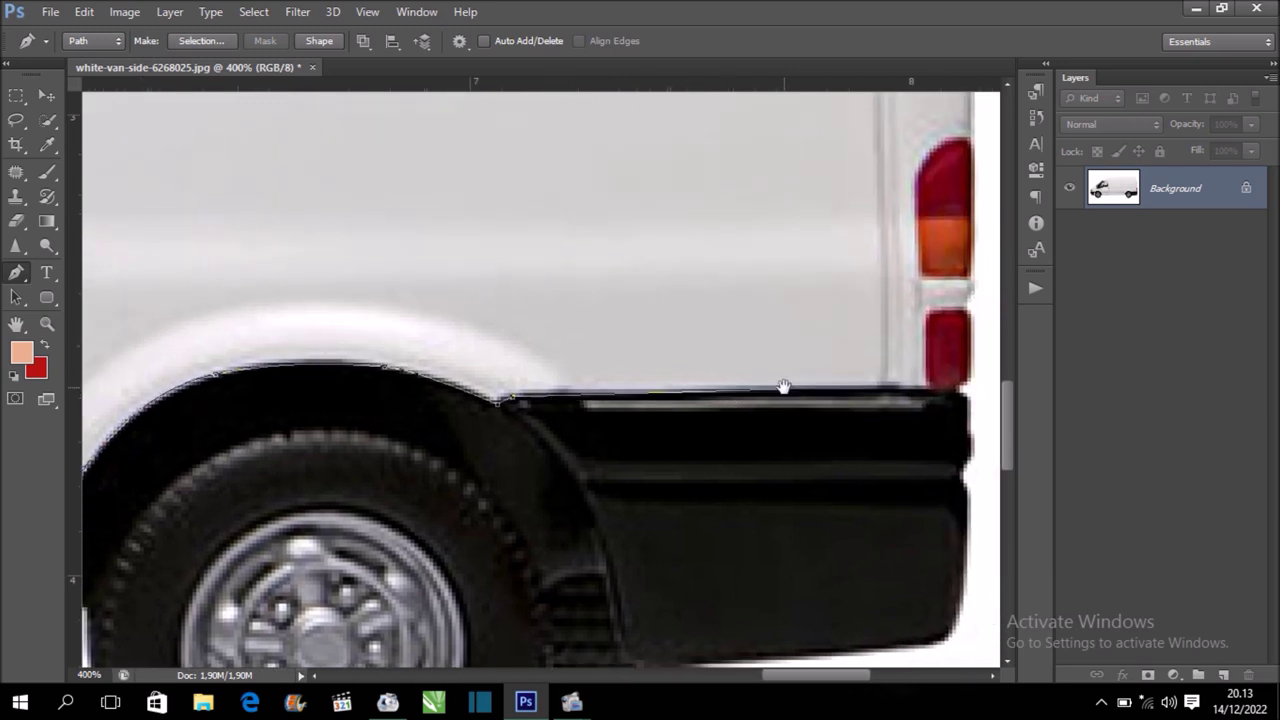
{"action": "left_click_drag", "start_coordinate": [783, 387], "coordinate": [514, 386]}
{"action": "left_click", "coordinate": [656, 388]}
{"action": "left_click_drag", "start_coordinate": [653, 362], "coordinate": [653, 388]}
{"action": "key", "text": "ctrl+z"}
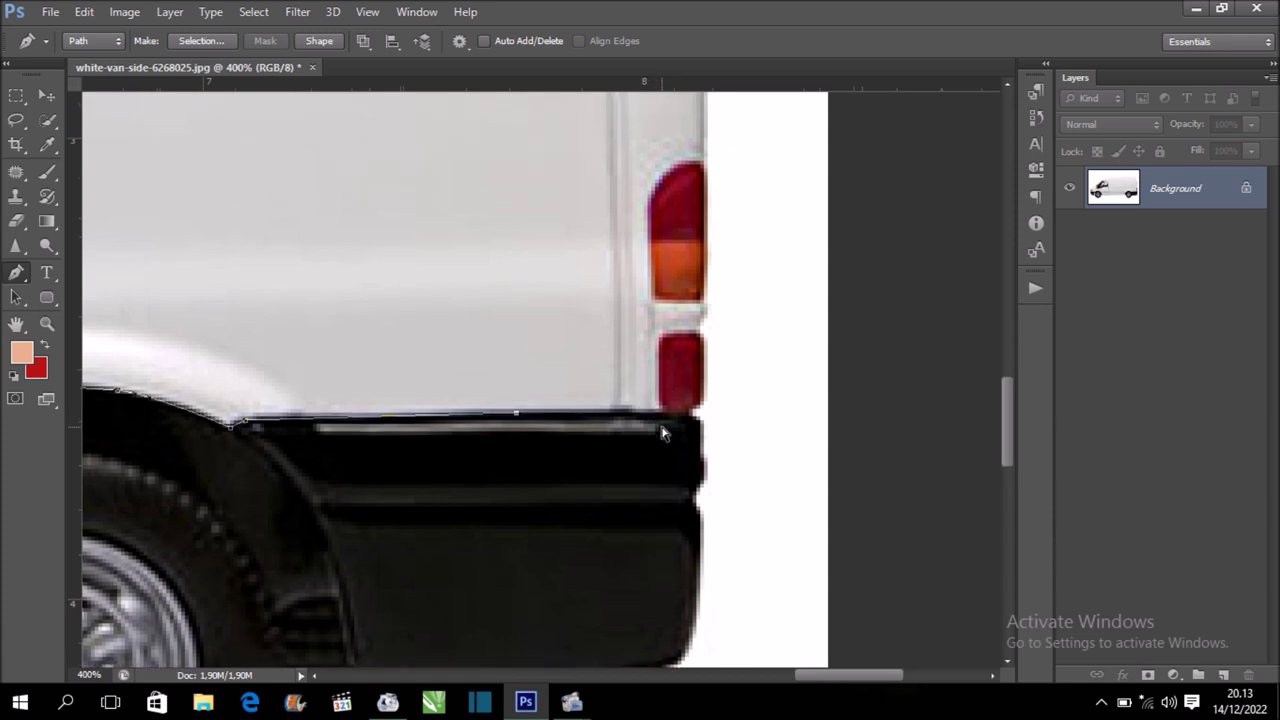
{"action": "left_click", "coordinate": [659, 413]}
Extend the path up the rear edge and curve it over the tail light
{"action": "left_click_drag", "start_coordinate": [661, 344], "coordinate": [653, 406]}
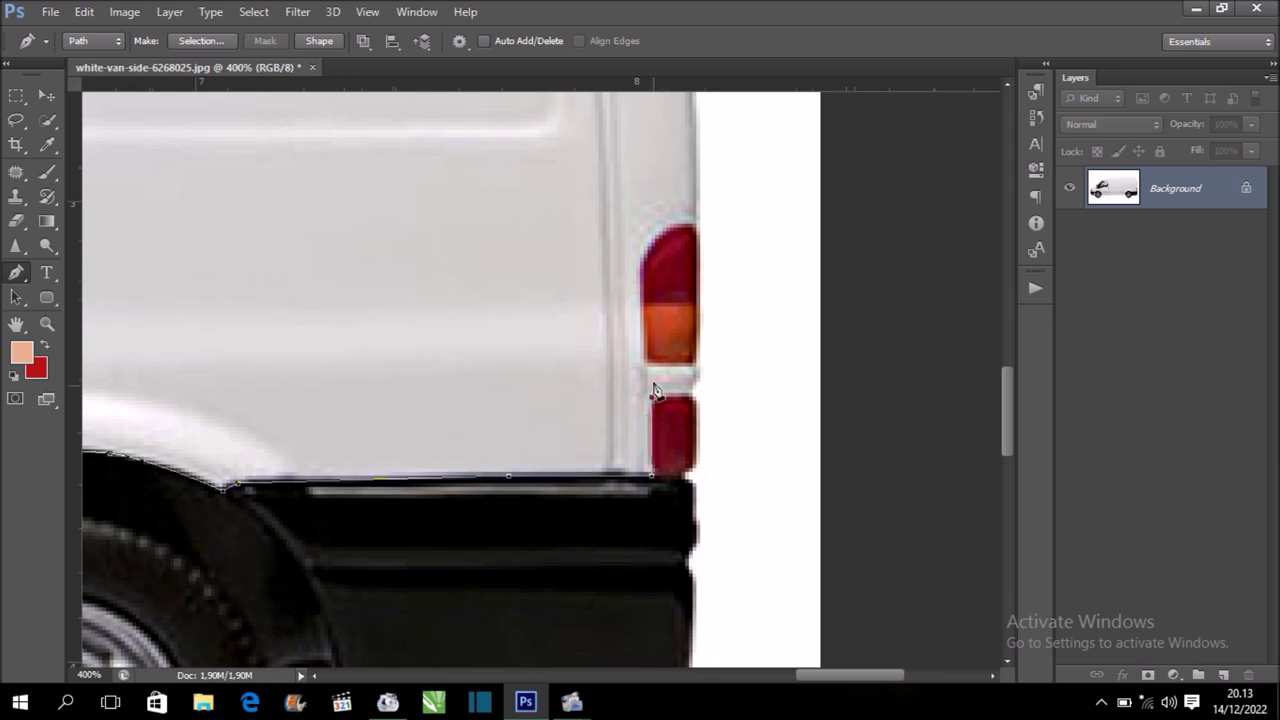
{"action": "left_click", "coordinate": [640, 270]}
{"action": "left_click_drag", "start_coordinate": [685, 231], "coordinate": [656, 336]}
{"action": "left_click", "coordinate": [655, 321]}
{"action": "left_click_drag", "start_coordinate": [667, 342], "coordinate": [650, 338]}
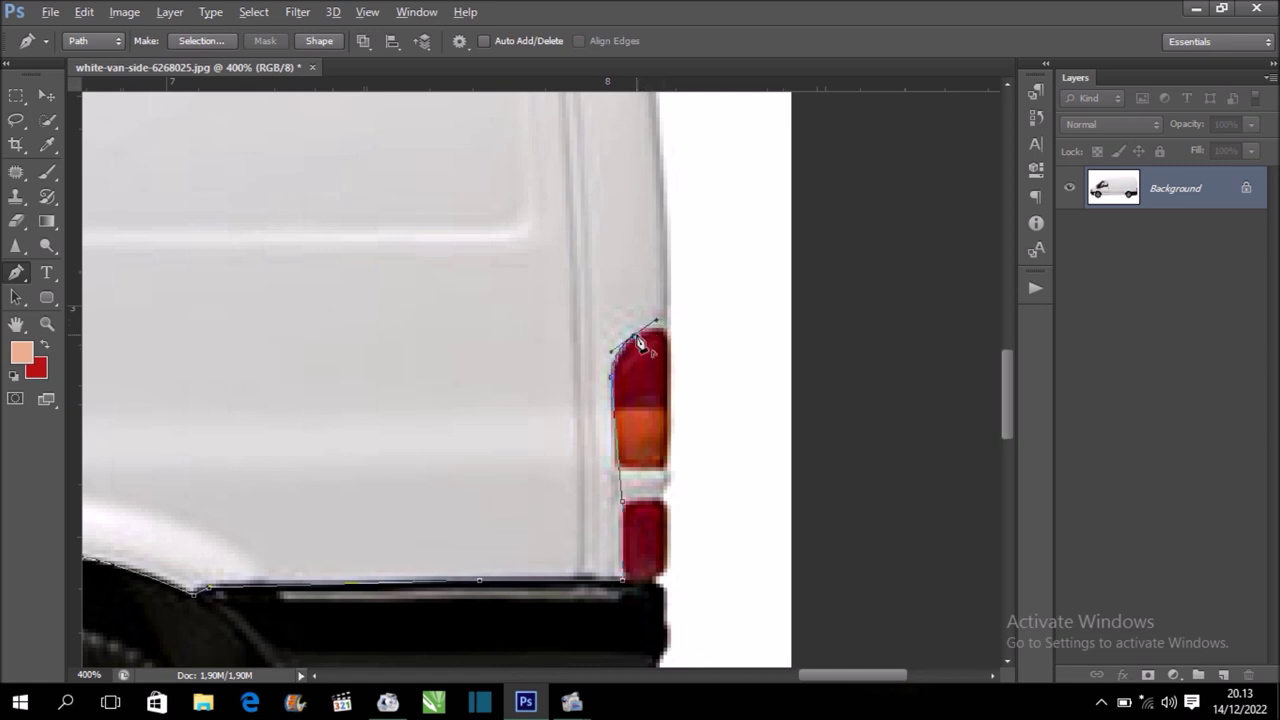
{"action": "left_click_drag", "start_coordinate": [640, 343], "coordinate": [667, 334]}
{"action": "scroll", "coordinate": [666, 280], "scroll_direction": "up", "scroll_amount": 3}
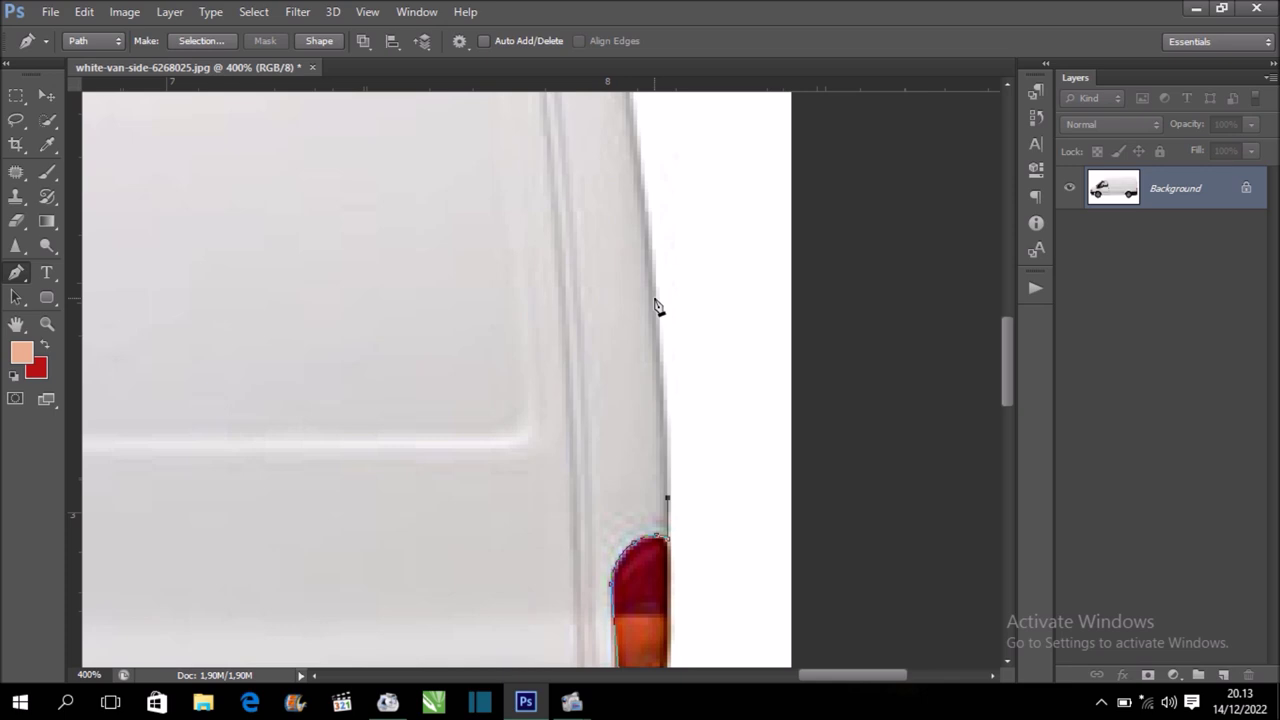
{"action": "scroll", "coordinate": [651, 274], "scroll_direction": "up", "scroll_amount": 2}
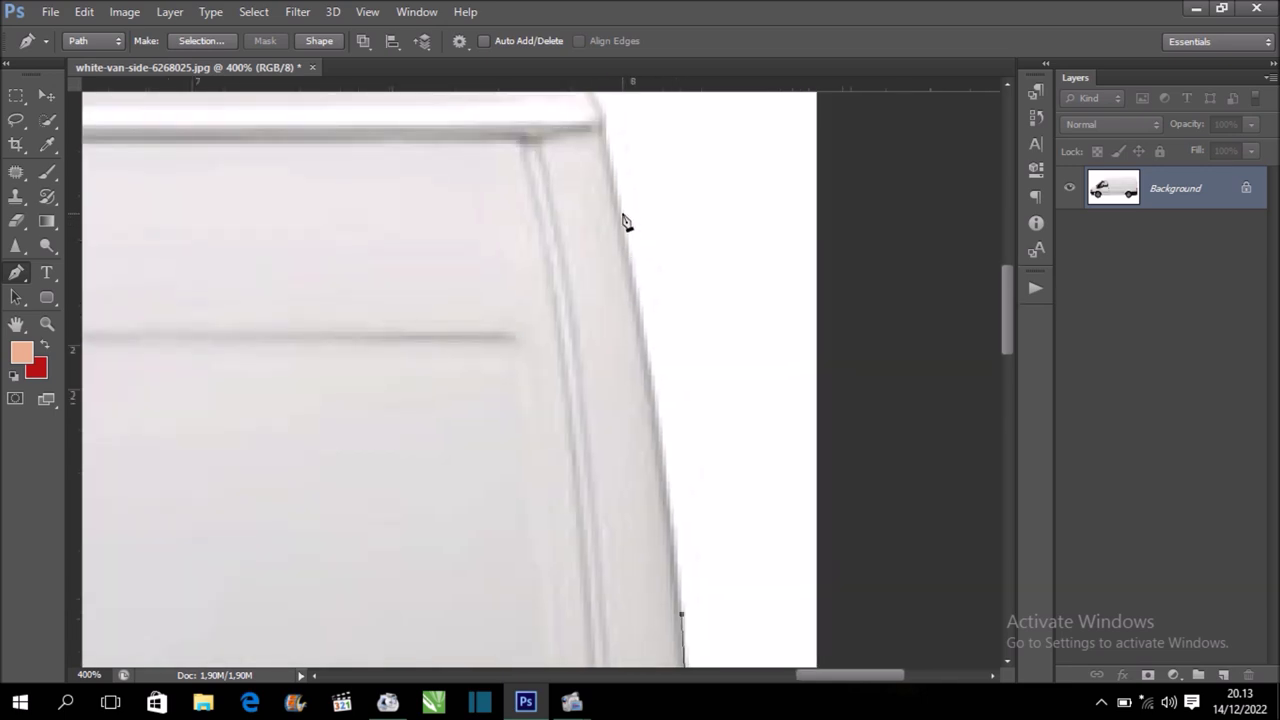
Carry the path around the roof's rear corner and along the roofline, closing it at the start anchor
{"action": "left_click", "coordinate": [623, 217]}
{"action": "left_click_drag", "start_coordinate": [620, 208], "coordinate": [657, 393]}
{"action": "left_click", "coordinate": [641, 316]}
{"action": "left_click_drag", "start_coordinate": [641, 316], "coordinate": [682, 362]}
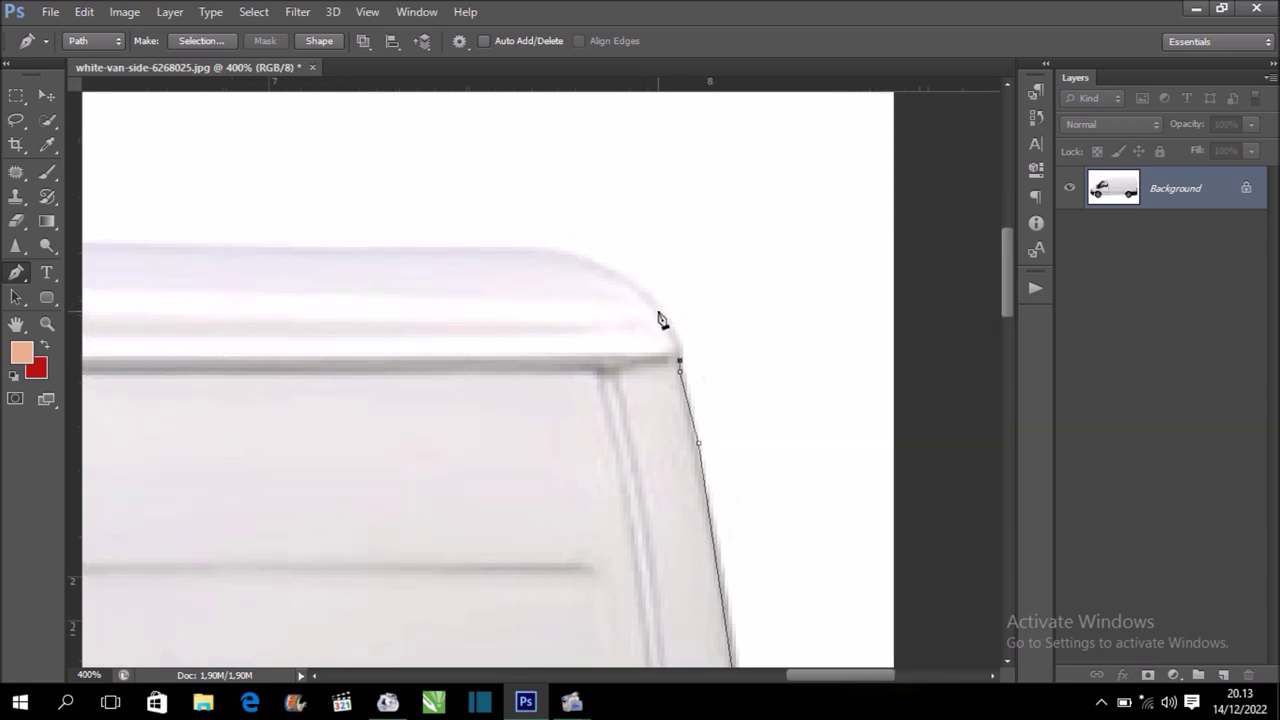
{"action": "mouse_move", "coordinate": [657, 300]}
{"action": "left_mouse_down"}
{"action": "mouse_move", "coordinate": [634, 277]}
{"action": "mouse_move", "coordinate": [691, 371]}
{"action": "left_mouse_up"}
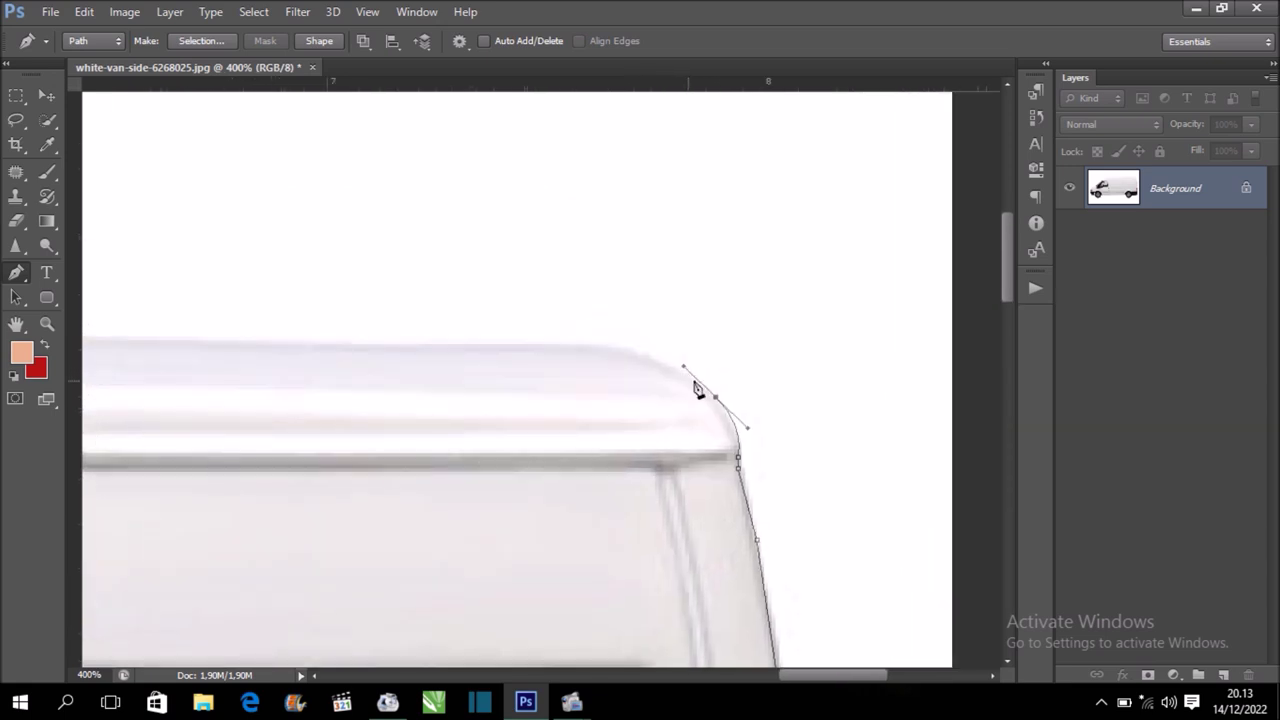
{"action": "left_click_drag", "start_coordinate": [600, 343], "coordinate": [957, 418]}
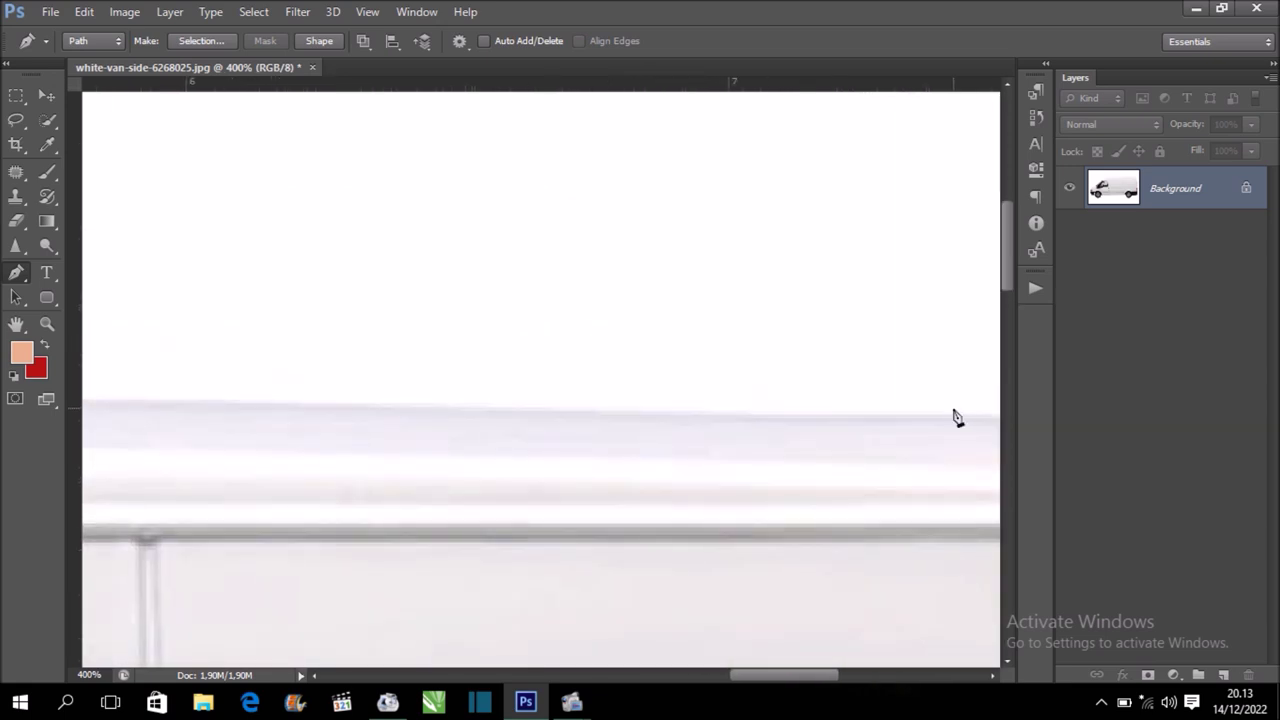
{"action": "scroll", "coordinate": [670, 420], "scroll_direction": "left", "scroll_amount": 2}
{"action": "scroll", "coordinate": [700, 418], "scroll_direction": "left", "scroll_amount": 4}
{"action": "left_click", "coordinate": [690, 425]}
{"action": "scroll", "coordinate": [580, 400], "scroll_direction": "left", "scroll_amount": 9}
{"action": "scroll", "coordinate": [600, 460], "scroll_direction": "up", "scroll_amount": 1}
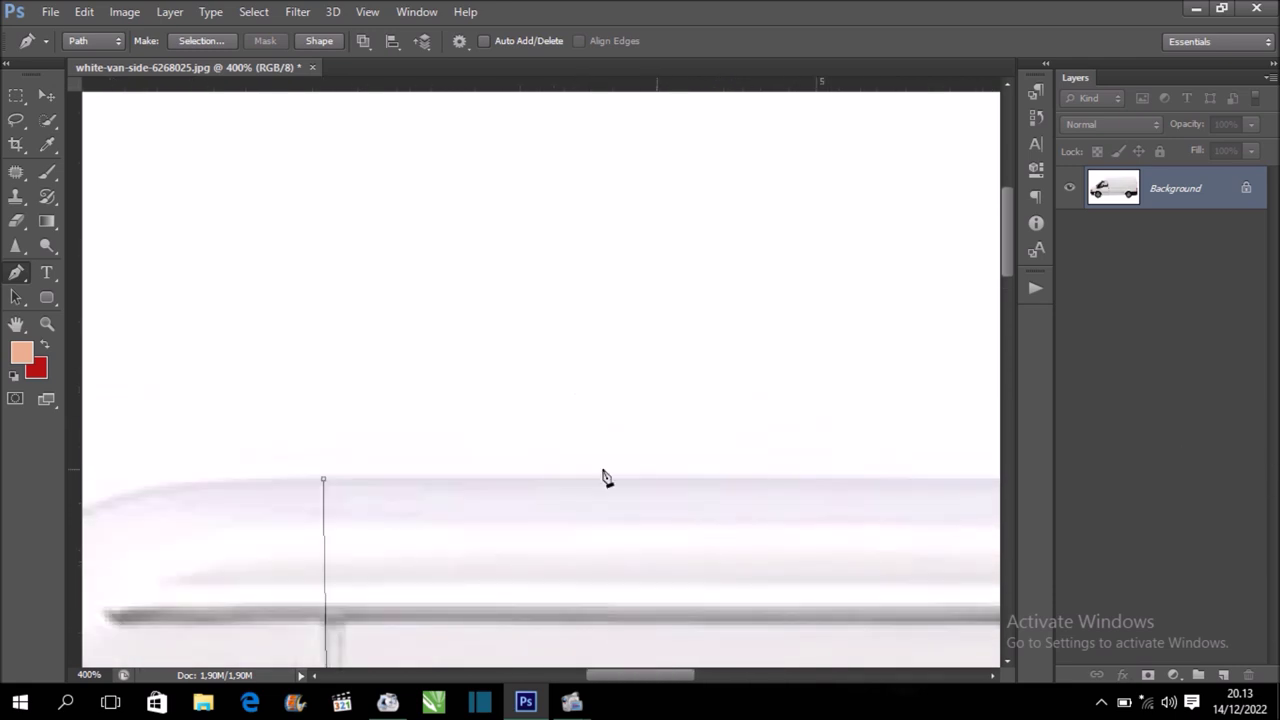
{"action": "left_click", "coordinate": [324, 480]}
{"action": "key", "text": "ctrl+minus"}
{"action": "key", "text": "ctrl+minus"}
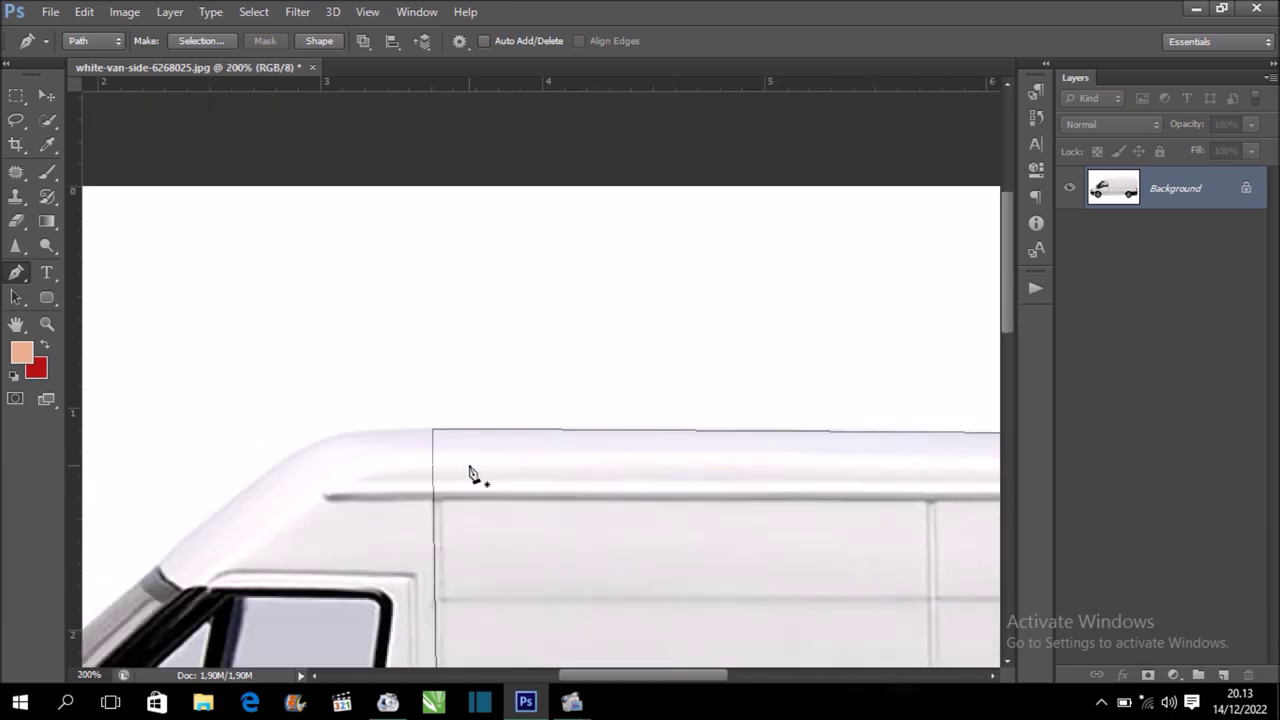
{"action": "key", "text": "ctrl+minus"}
{"action": "mouse_move", "coordinate": [645, 398]}
{"action": "left_mouse_down"}
{"action": "mouse_move", "coordinate": [526, 243]}
{"action": "mouse_move", "coordinate": [563, 260]}
{"action": "left_mouse_up"}
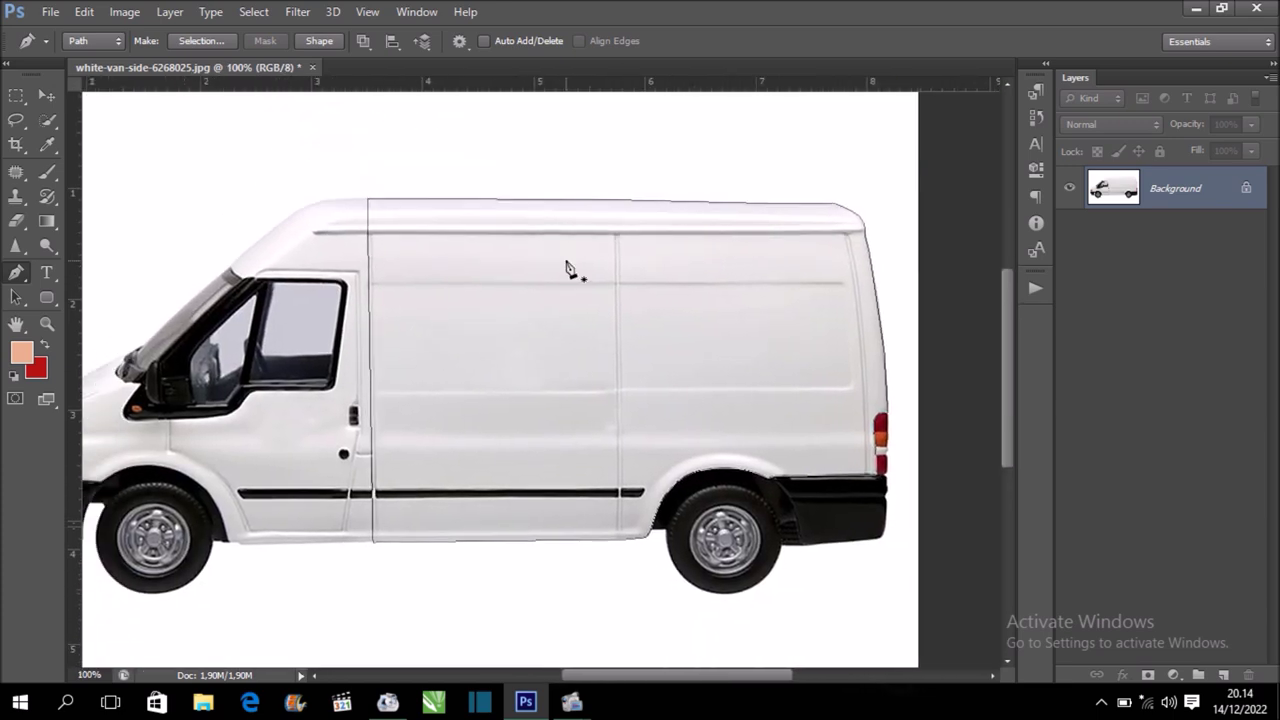
Make a selection from the cargo-area path and copy it onto Layer 1 with Ctrl+J
{"action": "right_click", "coordinate": [570, 295]}
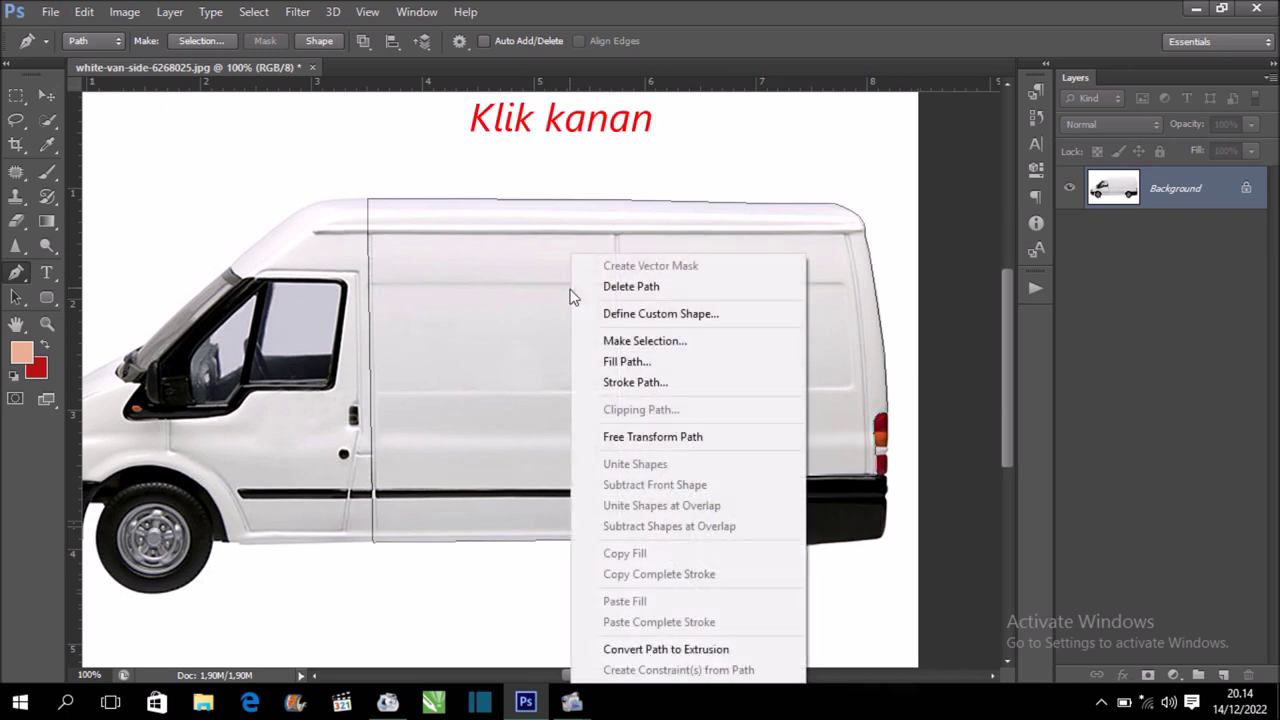
{"action": "left_click", "coordinate": [656, 344]}
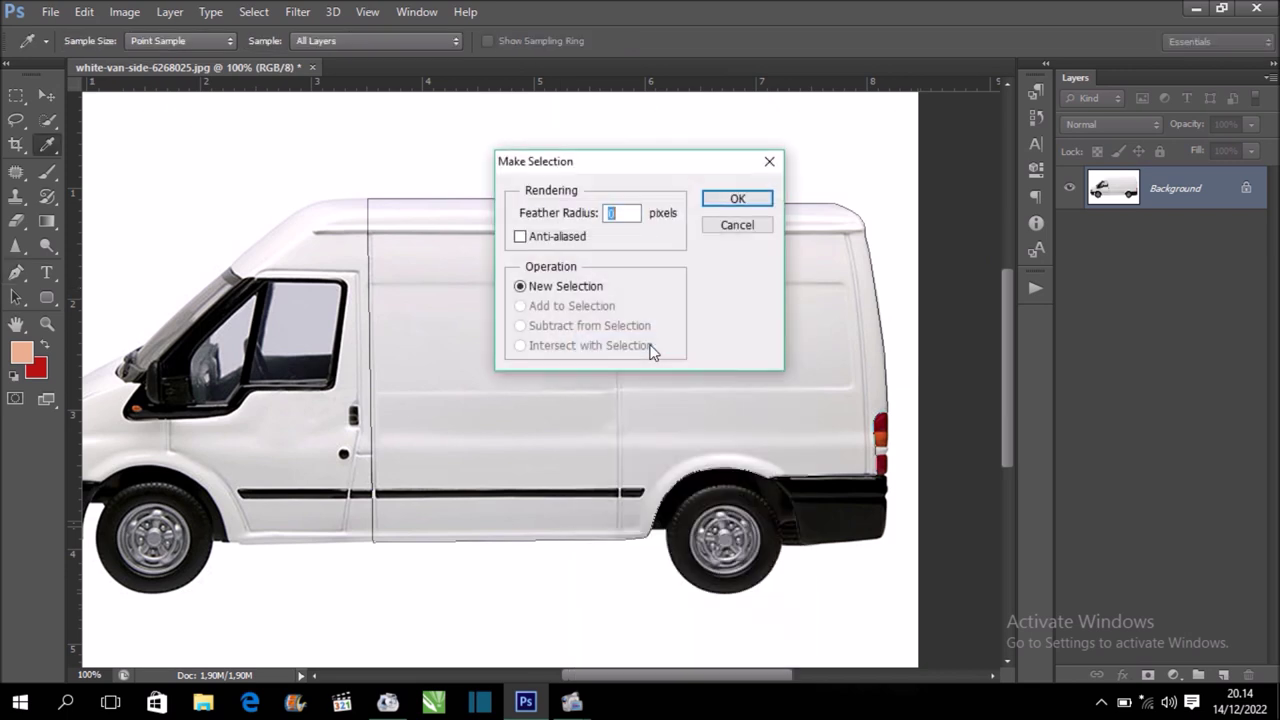
{"action": "left_click", "coordinate": [737, 202]}
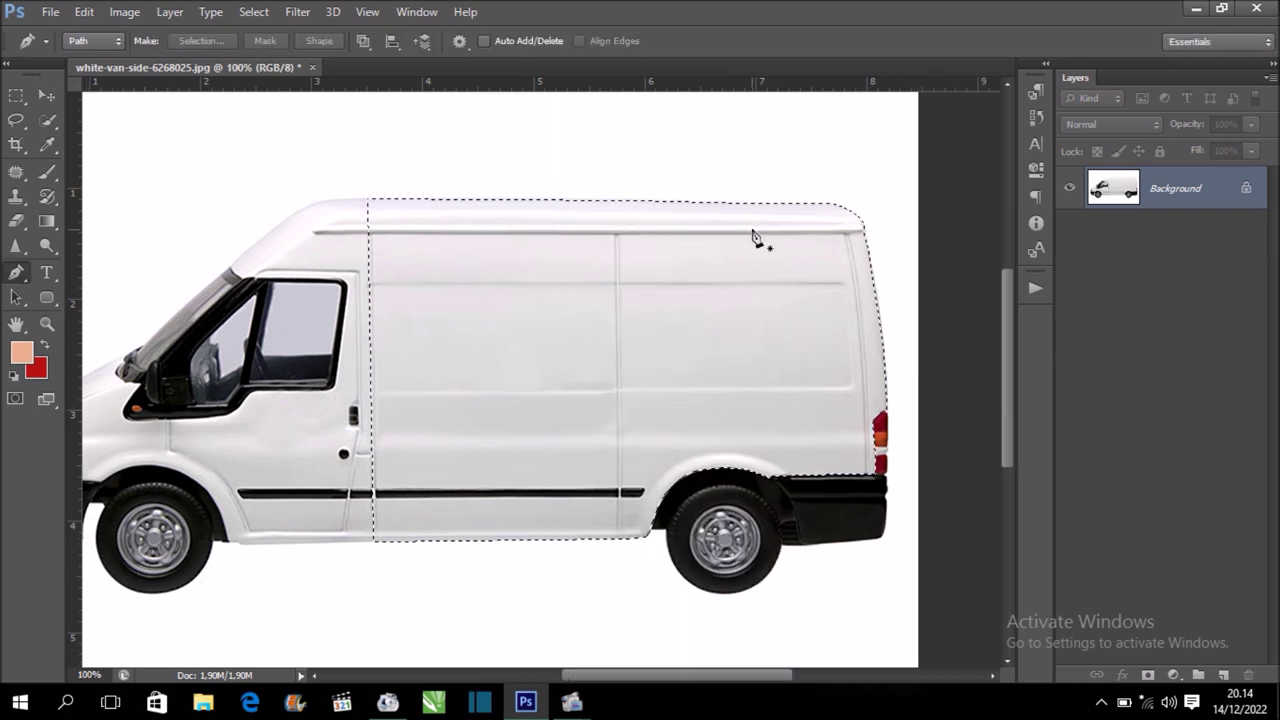
{"action": "key", "text": "ctrl+j"}
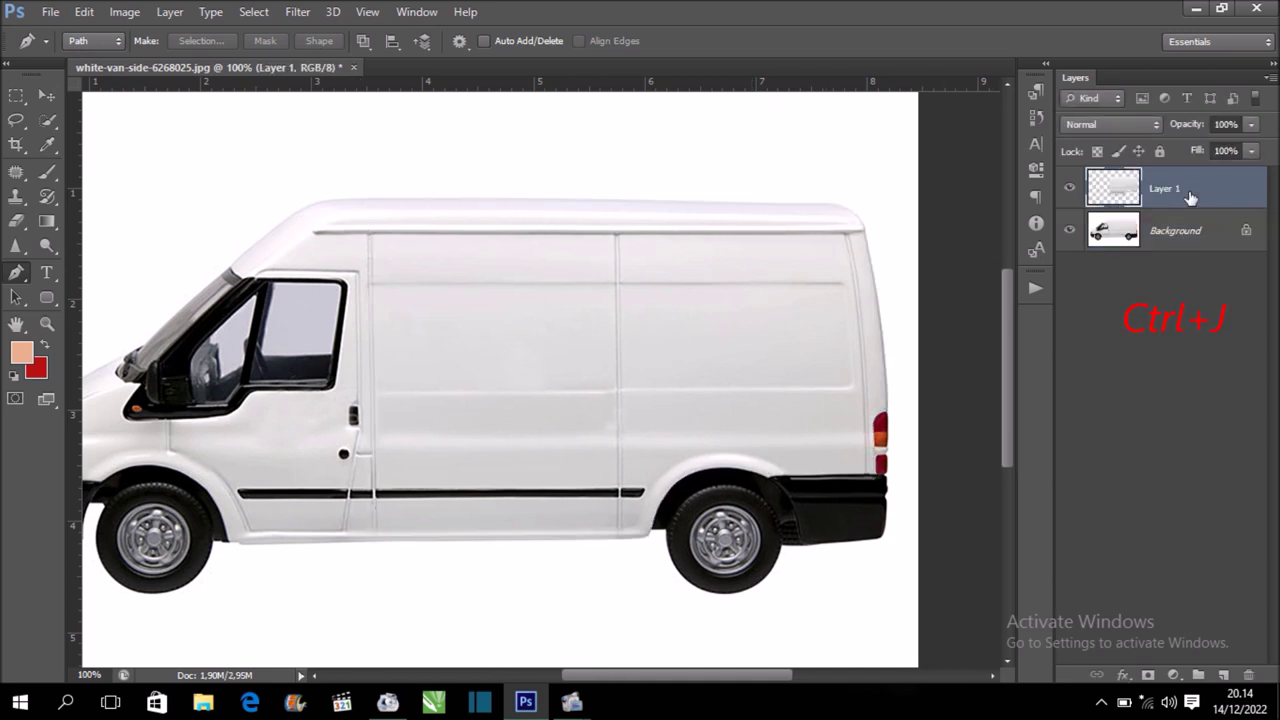
{"action": "left_click", "coordinate": [44, 97]}
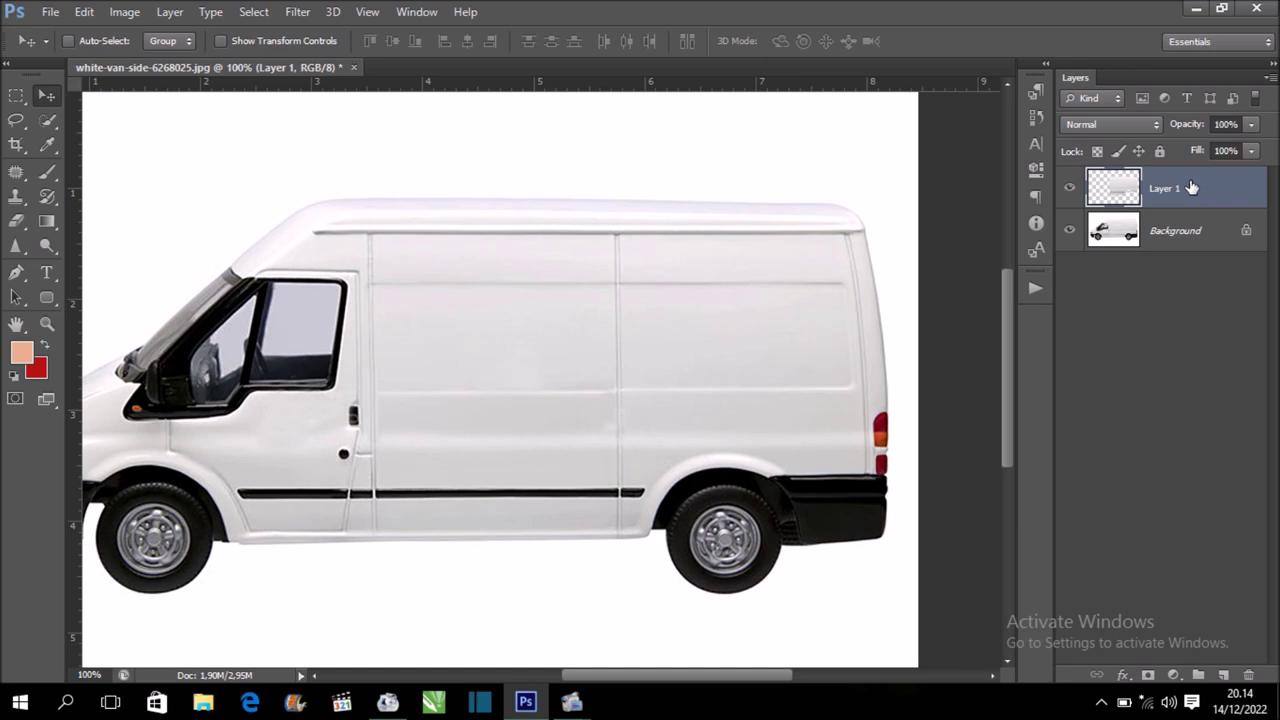
Marquee a rectangle over the van's rear body and fill it with a white Solid Color layer
{"action": "left_click", "coordinate": [16, 96]}
{"action": "key", "text": "ctrl+minus"}
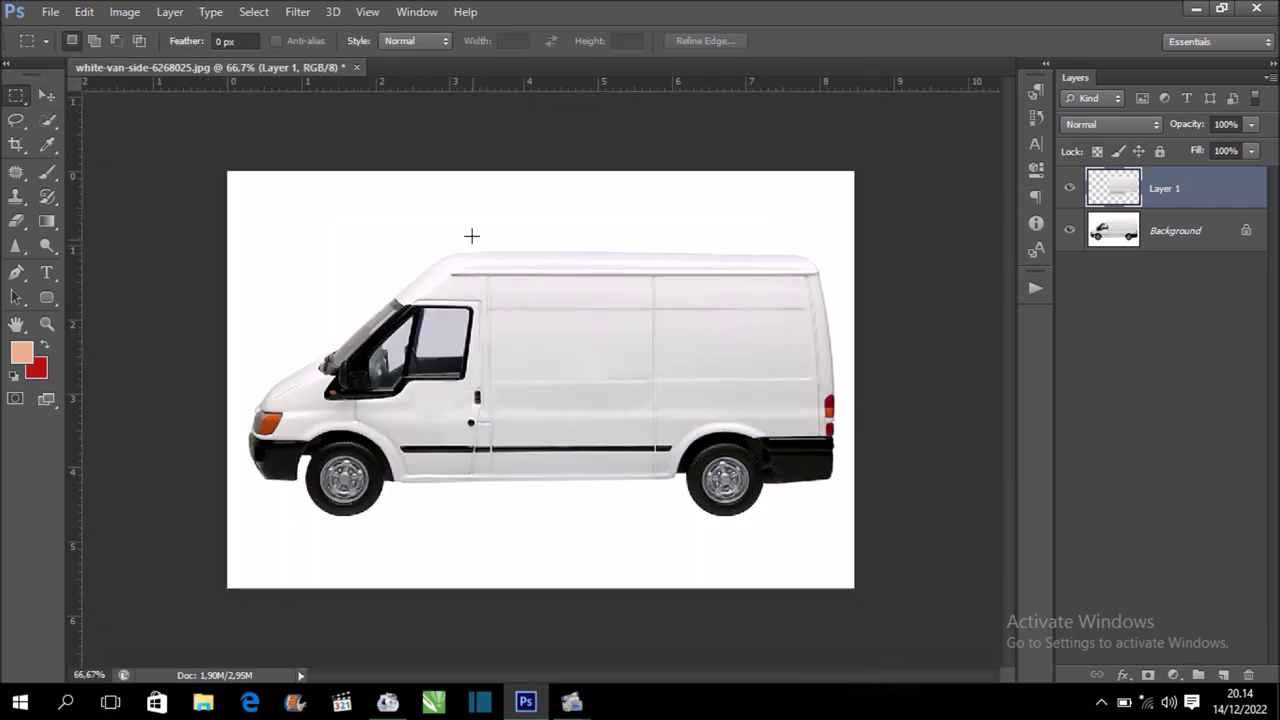
{"action": "mouse_move", "coordinate": [470, 234]}
{"action": "left_mouse_down"}
{"action": "mouse_move", "coordinate": [646, 397]}
{"action": "mouse_move", "coordinate": [833, 507]}
{"action": "left_mouse_up"}
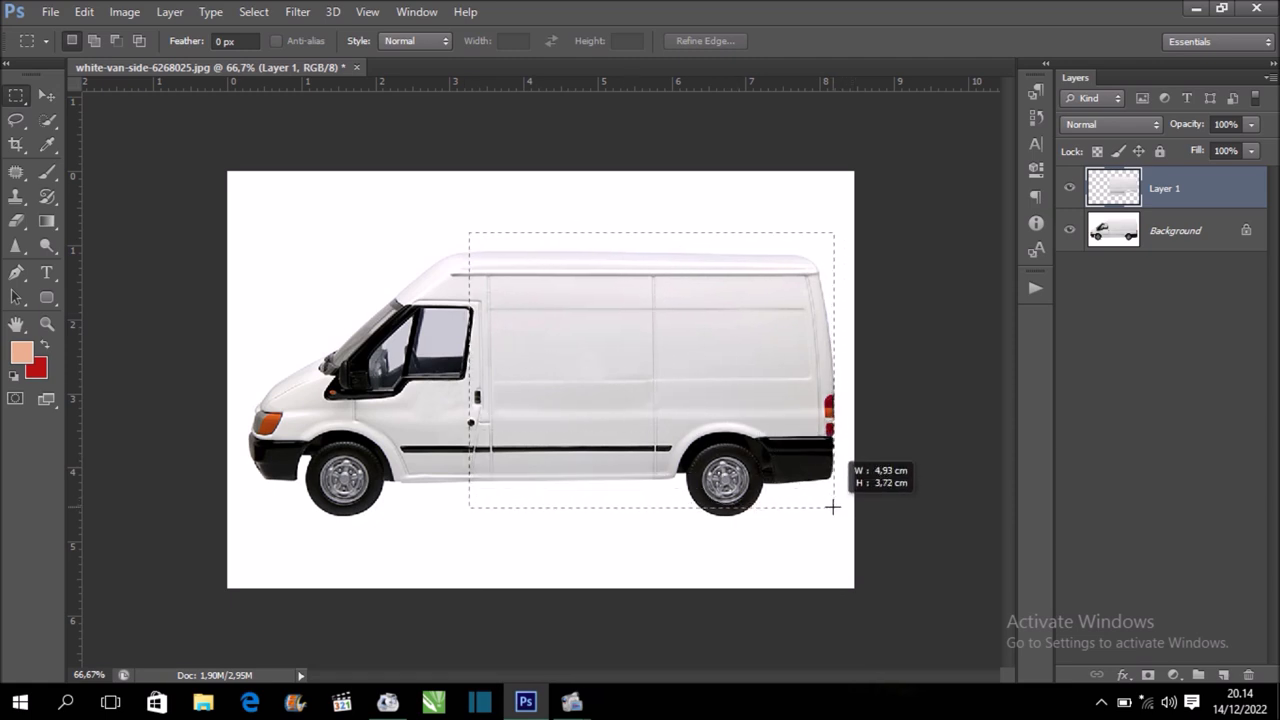
{"action": "left_click_drag", "start_coordinate": [833, 507], "coordinate": [833, 507]}
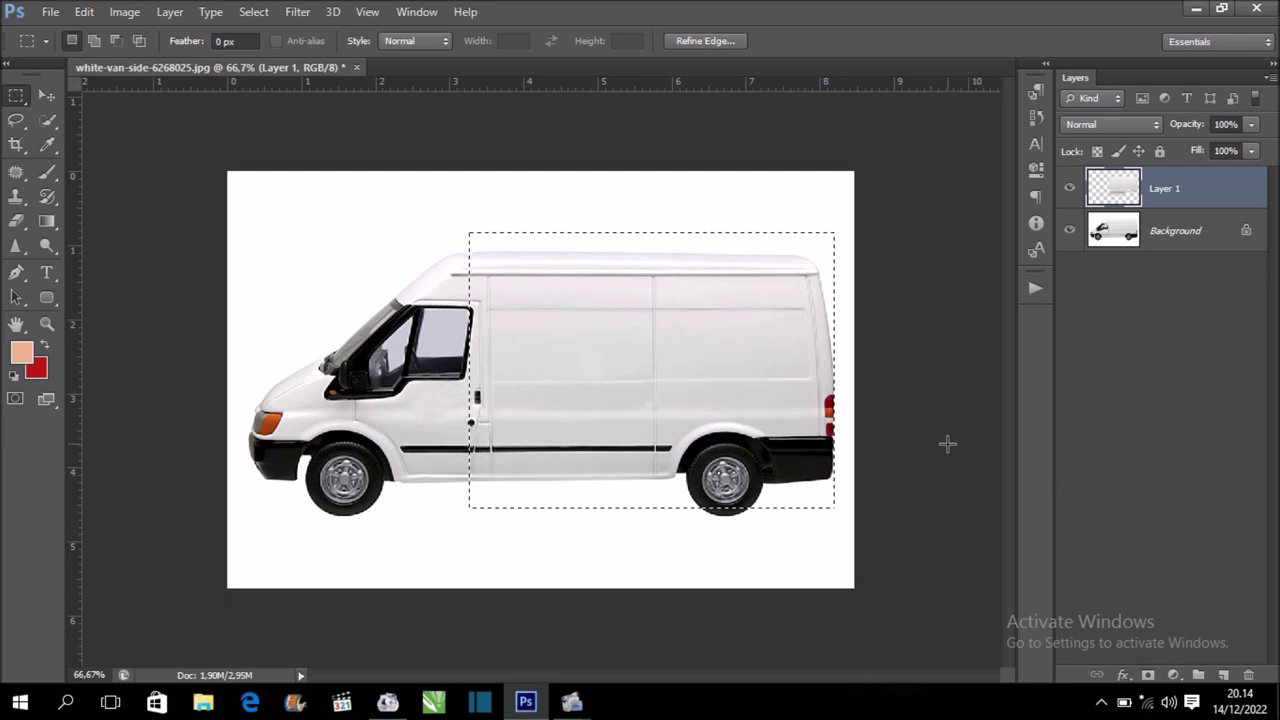
{"action": "left_click", "coordinate": [1173, 675]}
{"action": "left_click", "coordinate": [1144, 264]}
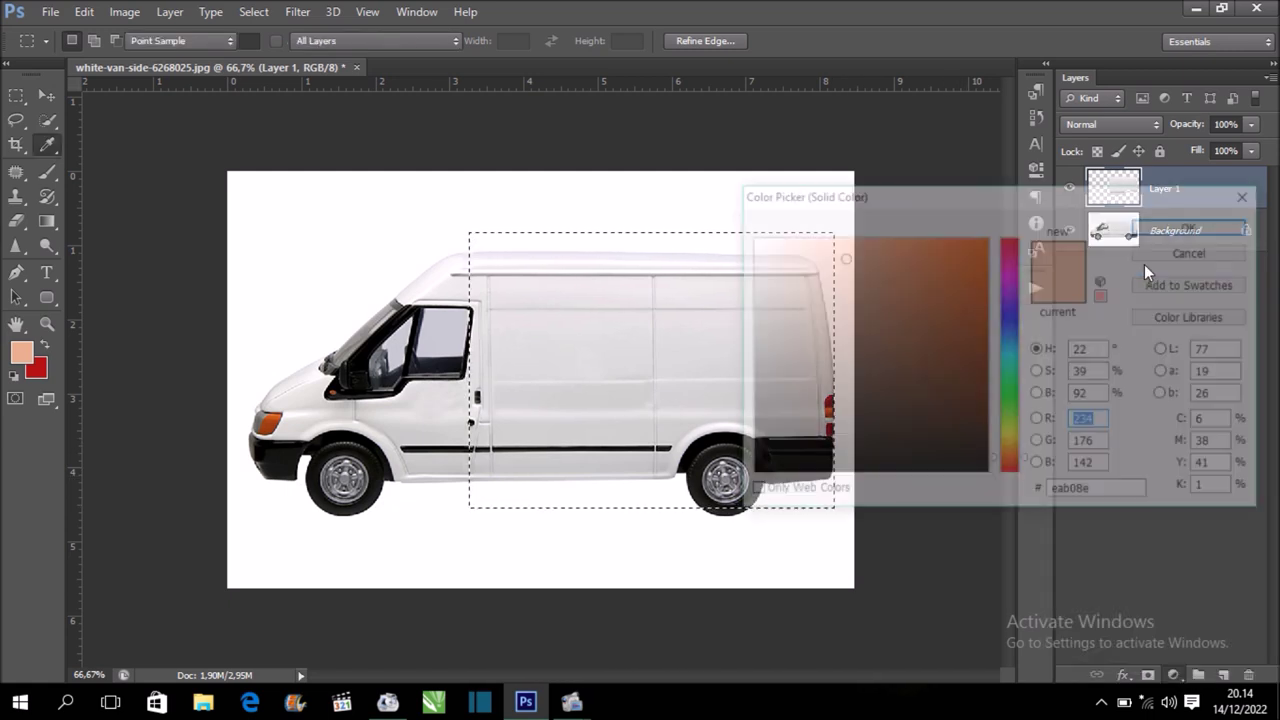
{"action": "left_click_drag", "start_coordinate": [843, 257], "coordinate": [720, 208]}
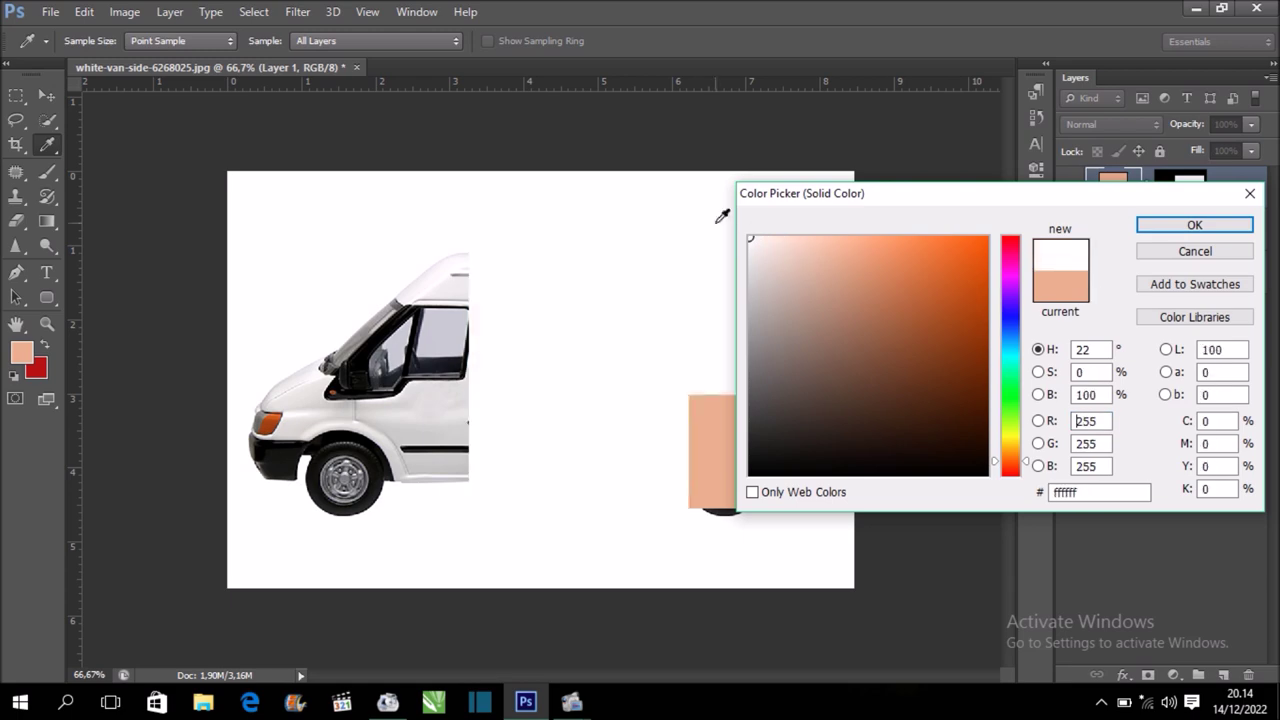
{"action": "left_click", "coordinate": [1208, 229]}
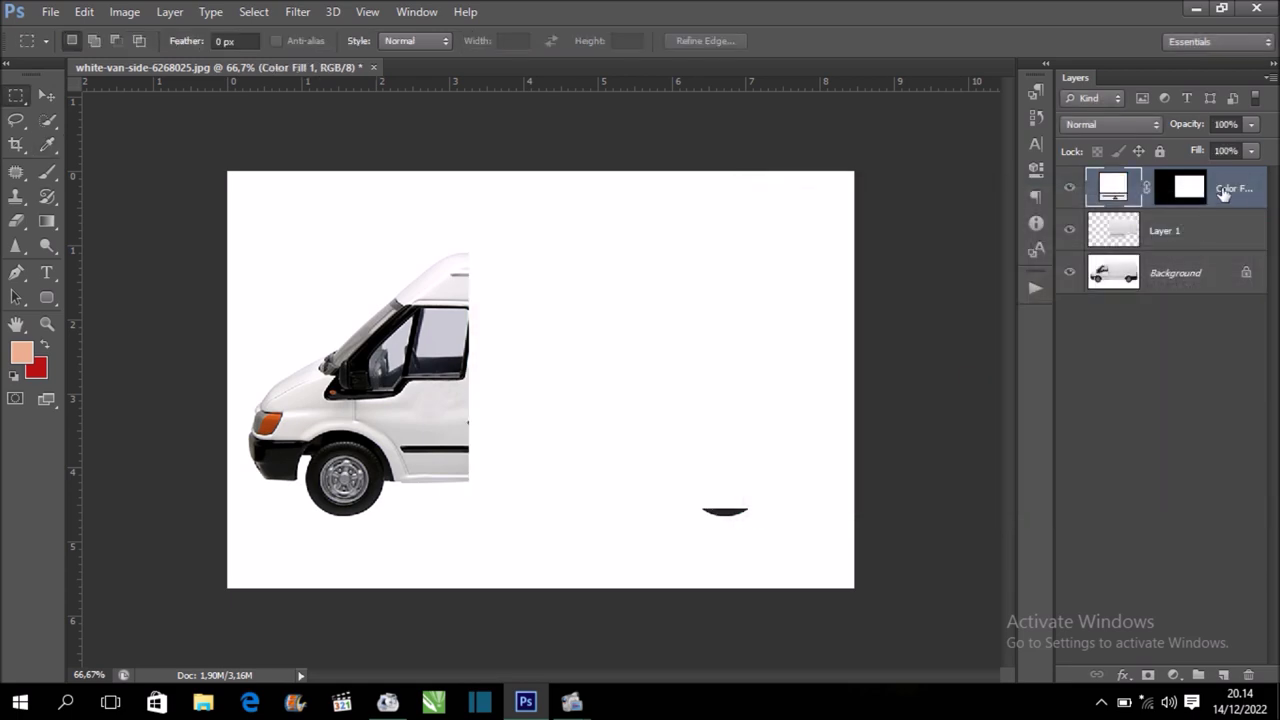
Convert the Color Fill 1 layer to a smart object and open its Color Fill 1.psb contents
{"action": "right_click", "coordinate": [1227, 192]}
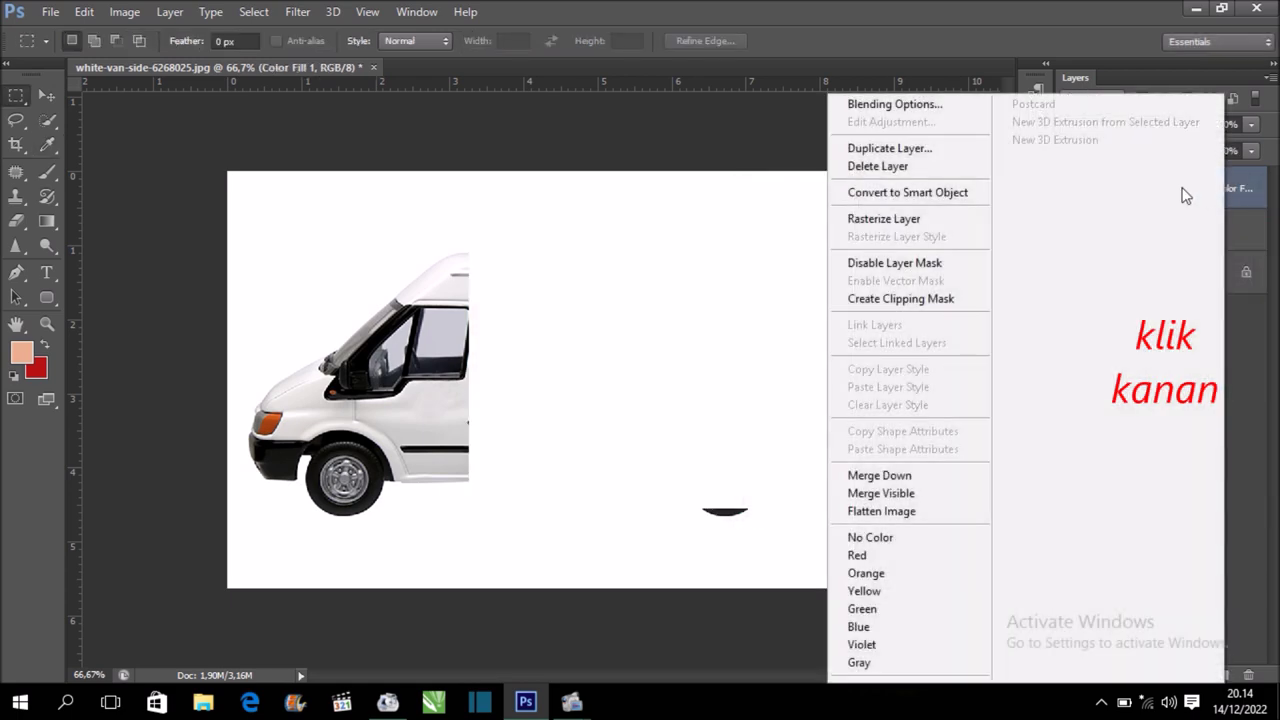
{"action": "left_click", "coordinate": [950, 193]}
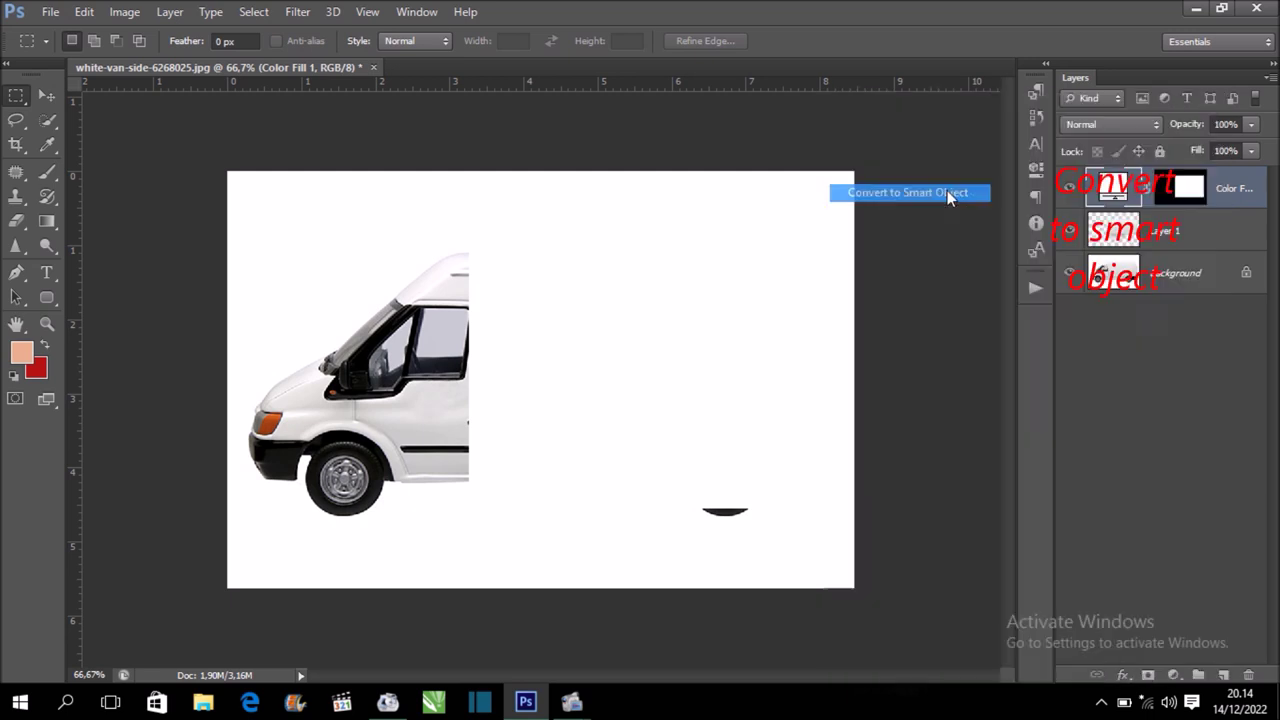
{"action": "double_click", "coordinate": [1122, 188]}
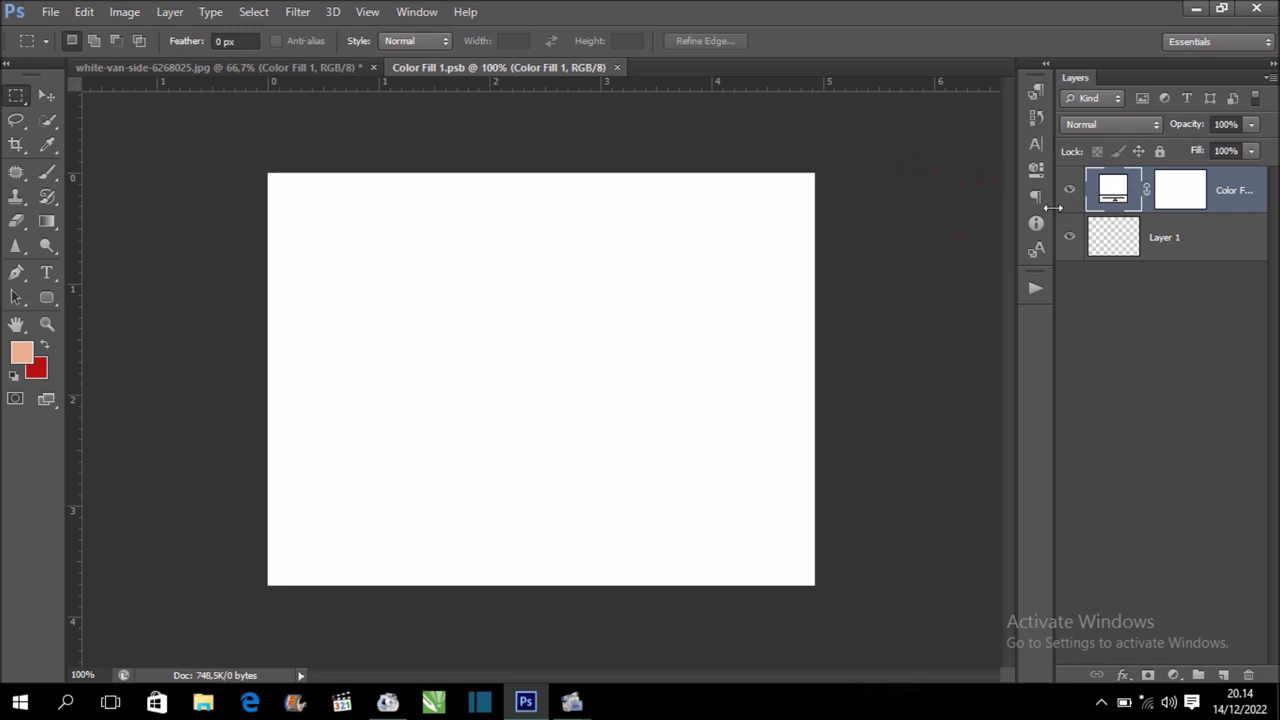
Draw a closed chevron-shaped stripe path across the blank canvas with the Pen tool
{"action": "left_click", "coordinate": [18, 273]}
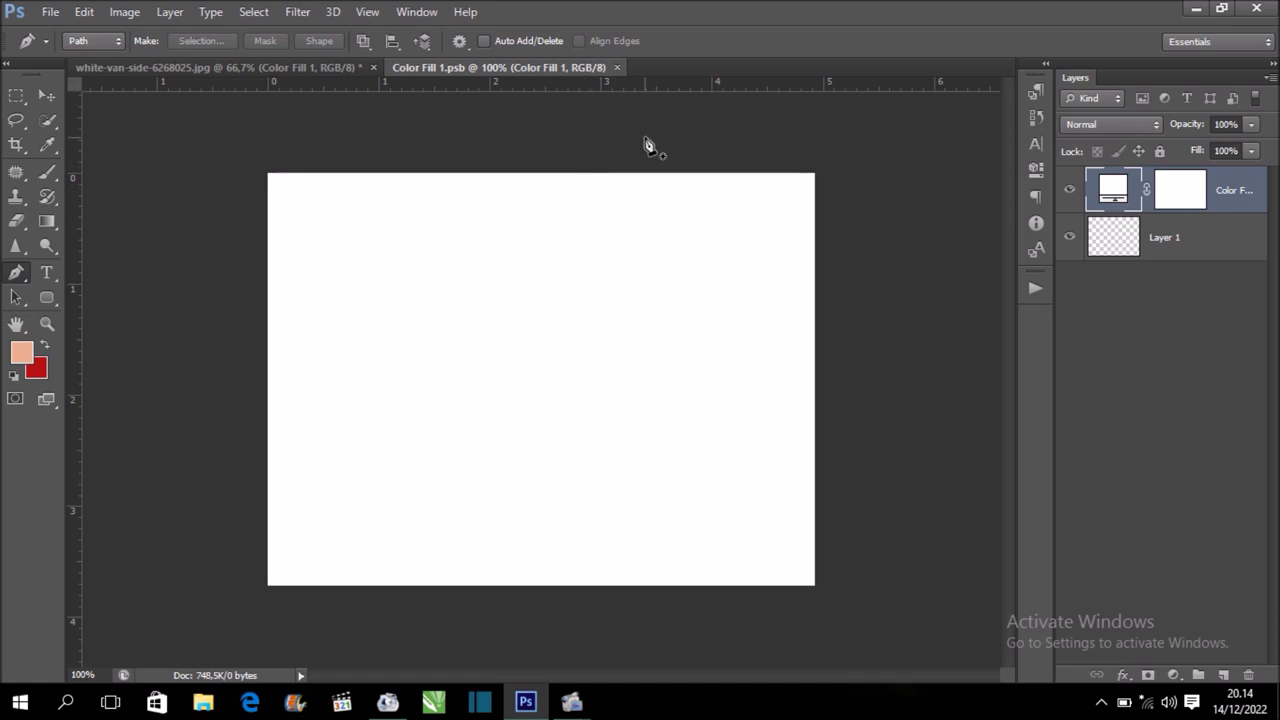
{"action": "left_click", "coordinate": [593, 175]}
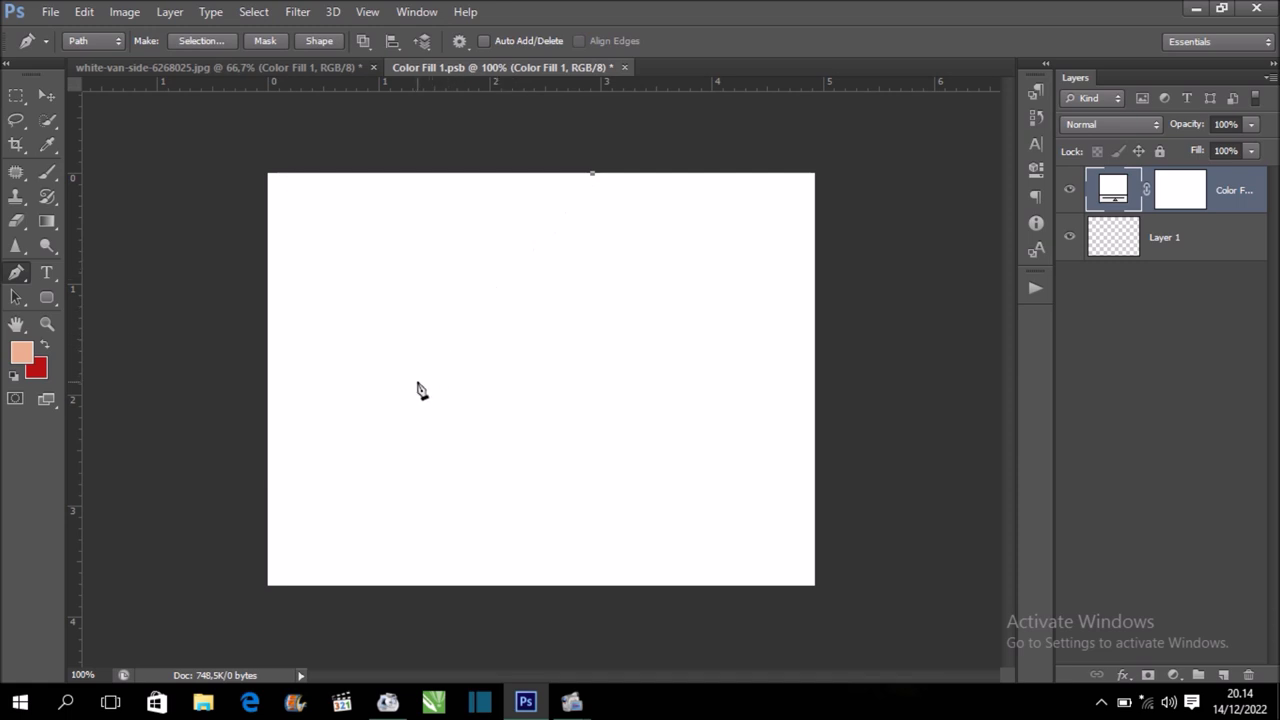
{"action": "left_click", "coordinate": [398, 433]}
{"action": "left_click", "coordinate": [535, 603]}
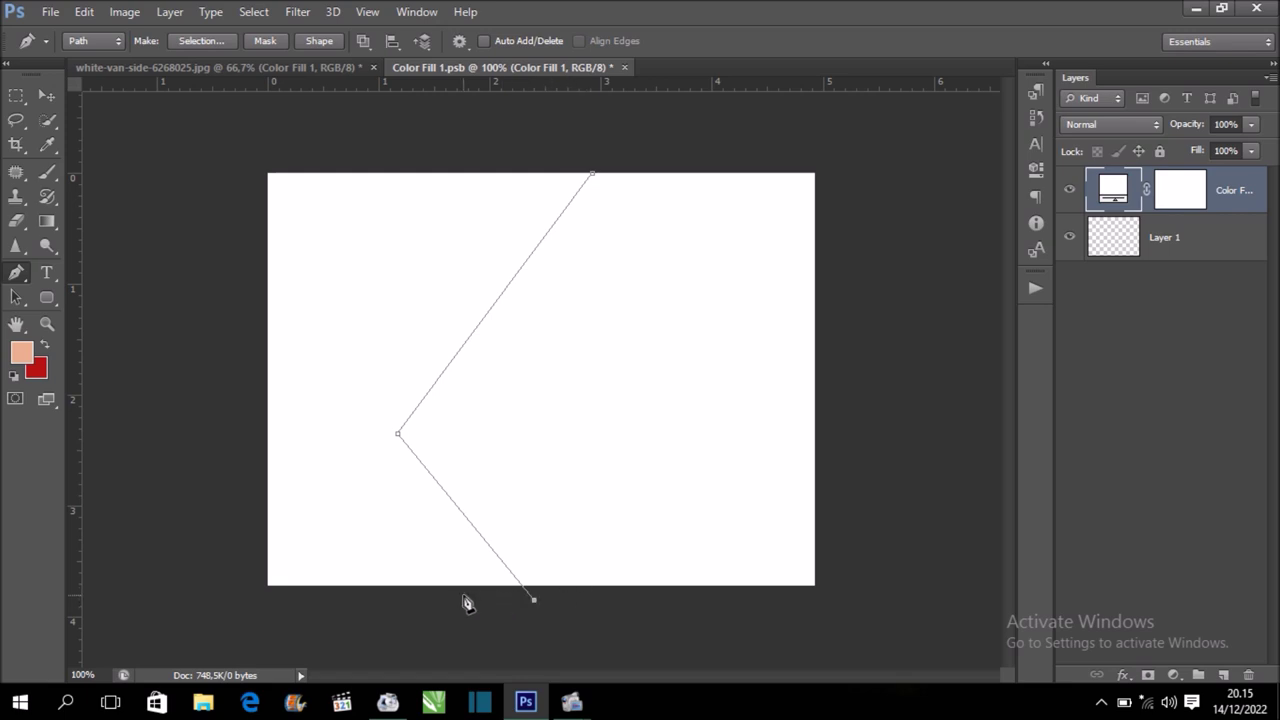
{"action": "left_click", "coordinate": [452, 603]}
{"action": "left_click", "coordinate": [359, 483]}
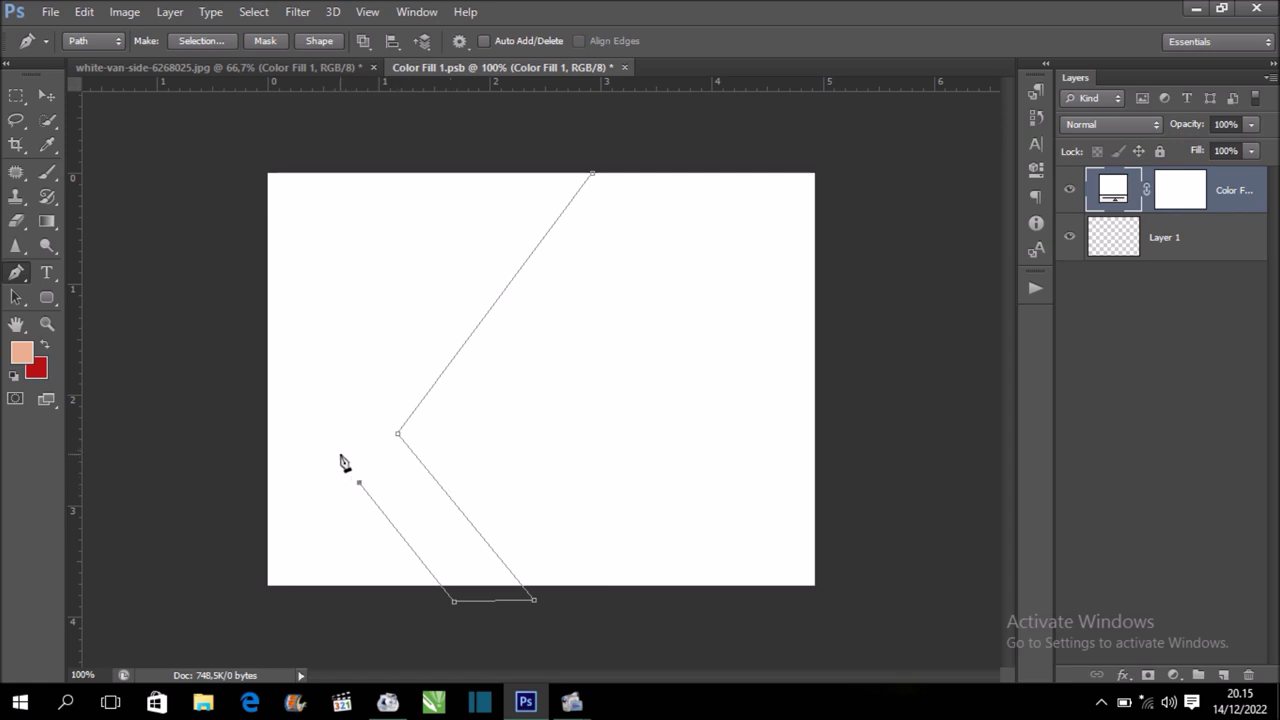
{"action": "key", "text": "ctrl+z"}
{"action": "left_click_drag", "start_coordinate": [344, 458], "coordinate": [340, 458]}
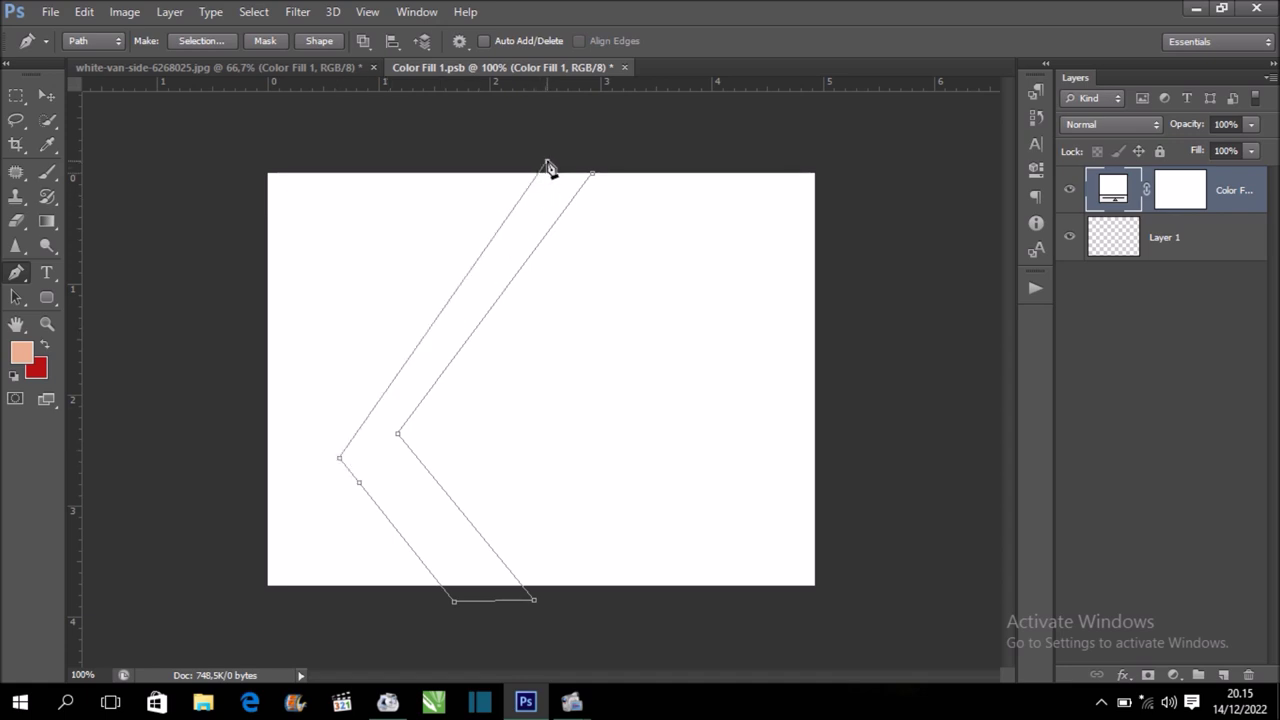
{"action": "key", "text": "ctrl+z"}
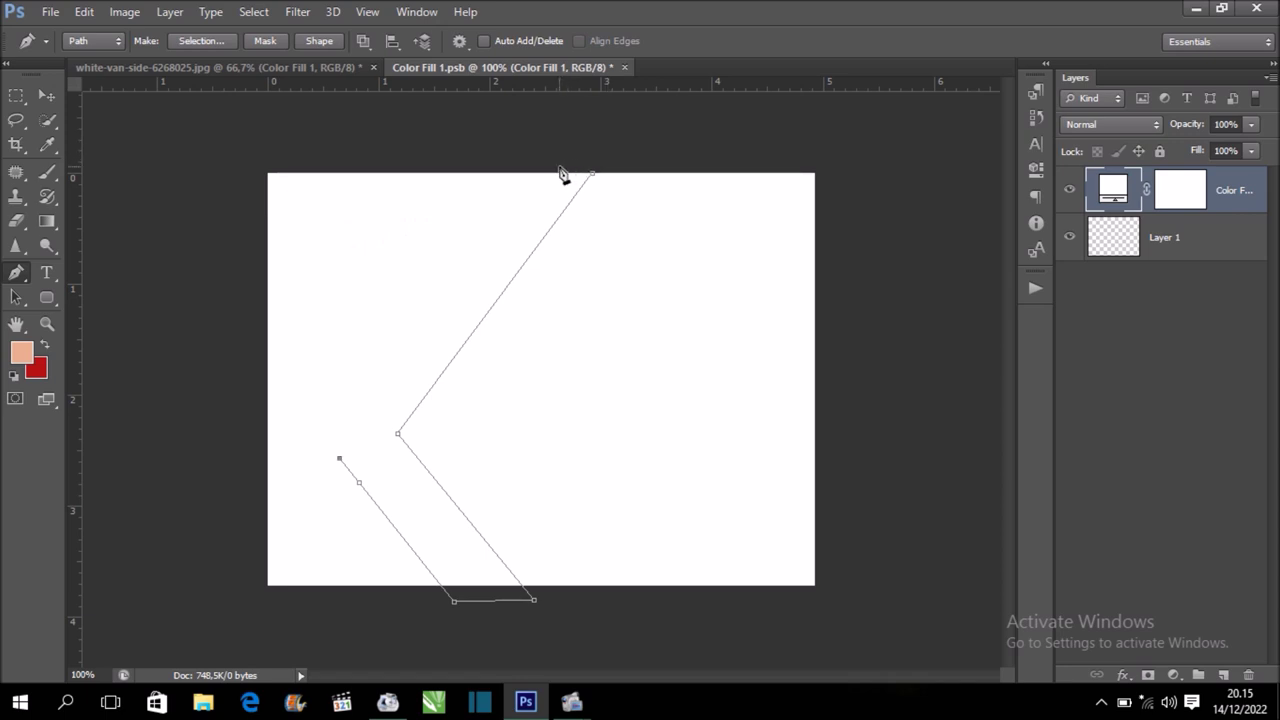
{"action": "left_click", "coordinate": [556, 169]}
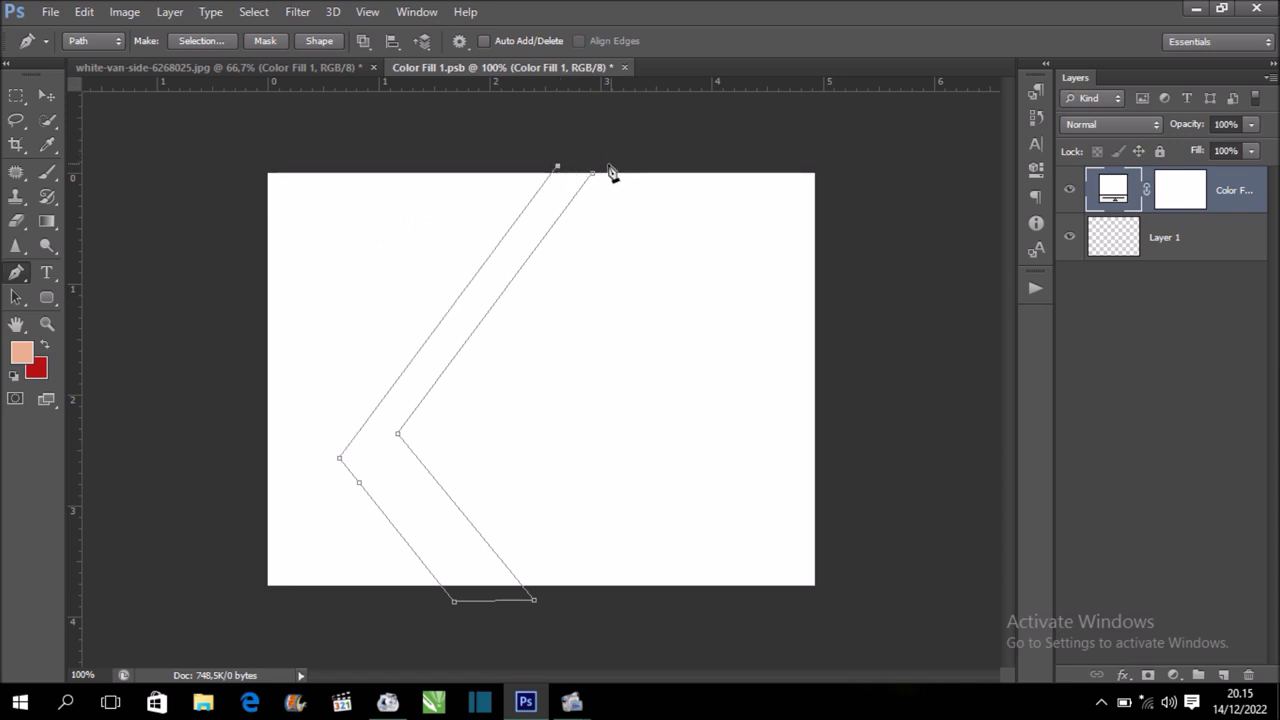
{"action": "left_click", "coordinate": [605, 155]}
Turn the chevron path into an active selection with no feathering
{"action": "right_click", "coordinate": [524, 279]}
{"action": "left_click", "coordinate": [600, 341]}
{"action": "left_click", "coordinate": [734, 198]}
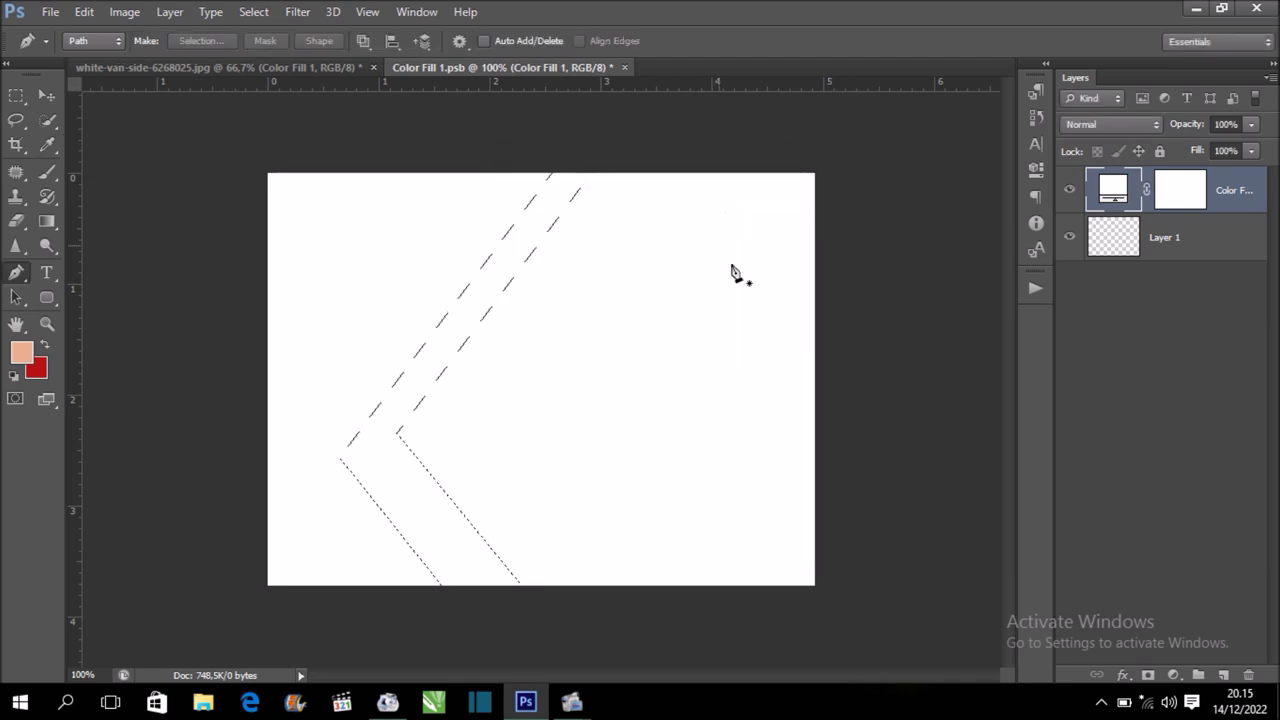
{"action": "left_click", "coordinate": [1176, 676]}
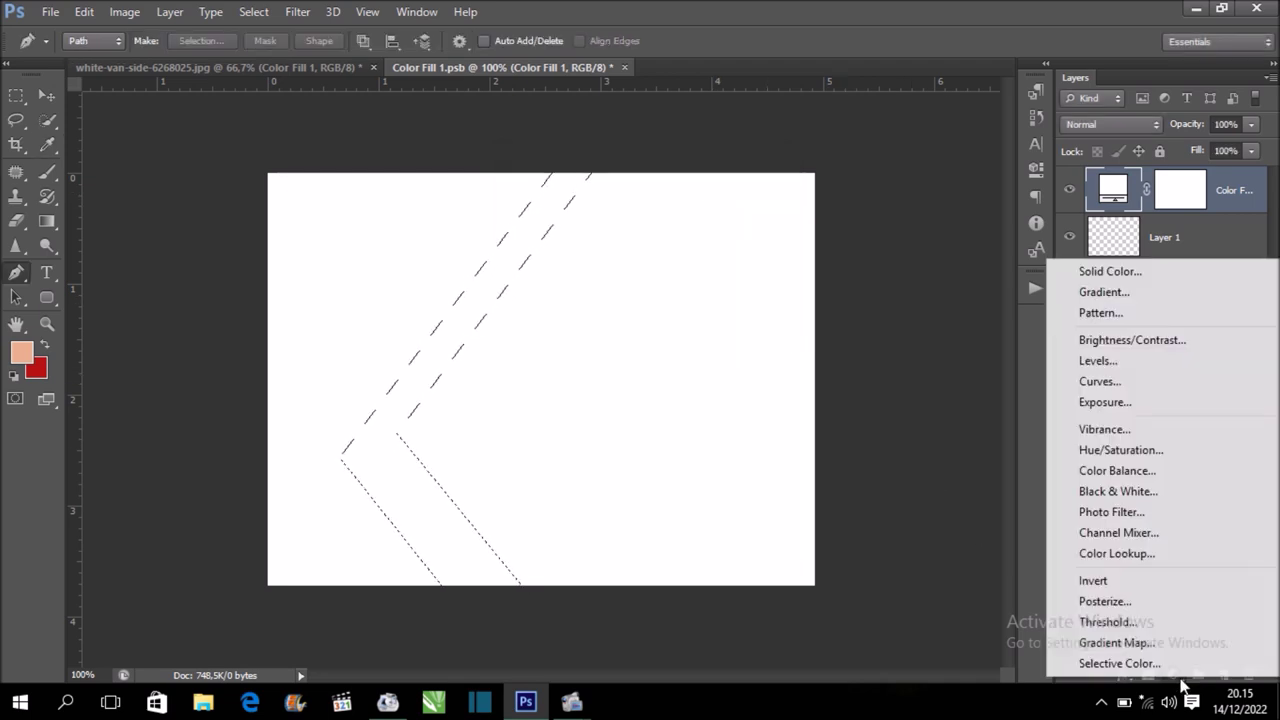
Add a Gradient fill layer from the Violet, Orange preset, setting its left stop to orange
{"action": "left_click", "coordinate": [1160, 292]}
{"action": "left_click", "coordinate": [910, 180]}
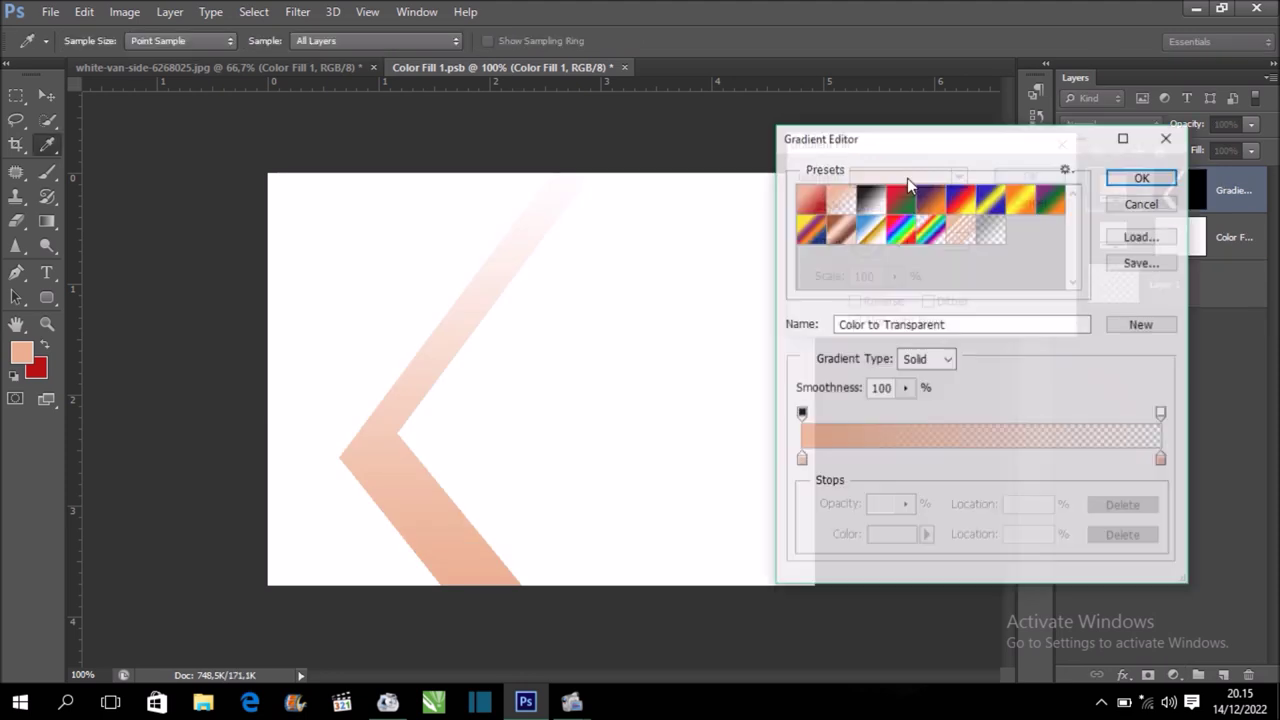
{"action": "left_click", "coordinate": [902, 199]}
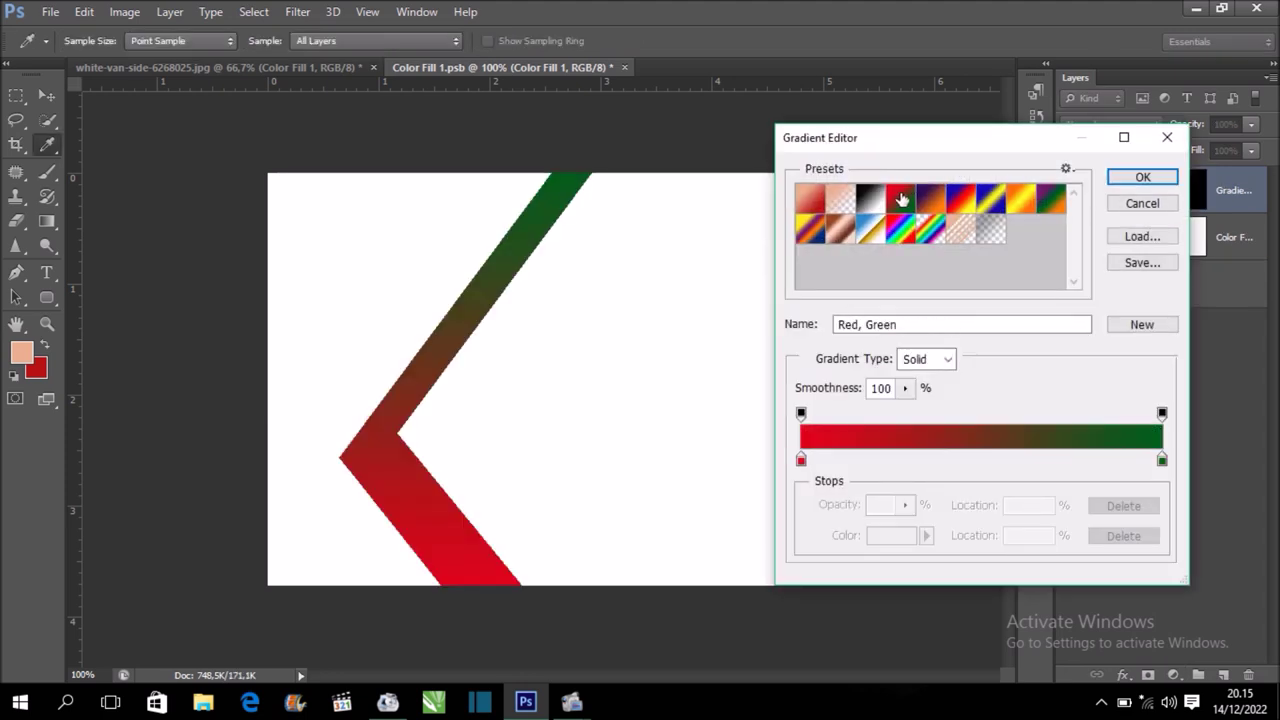
{"action": "left_click", "coordinate": [931, 205]}
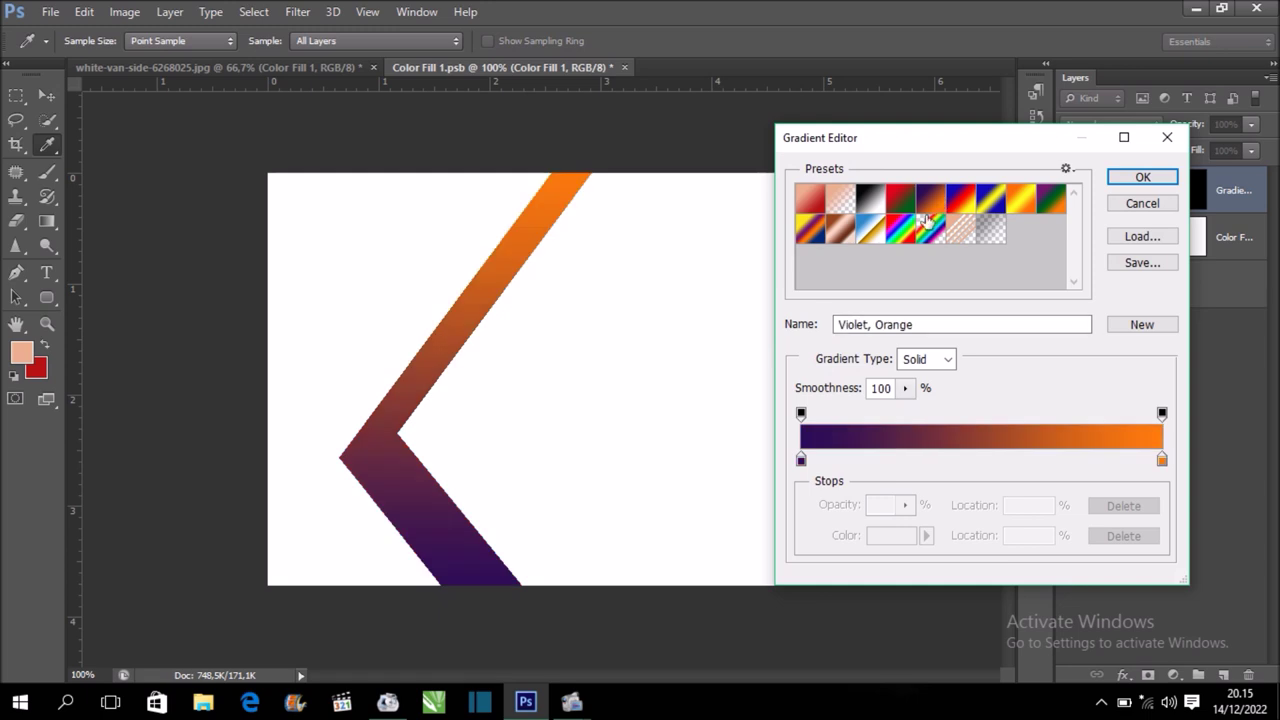
{"action": "left_click", "coordinate": [802, 460]}
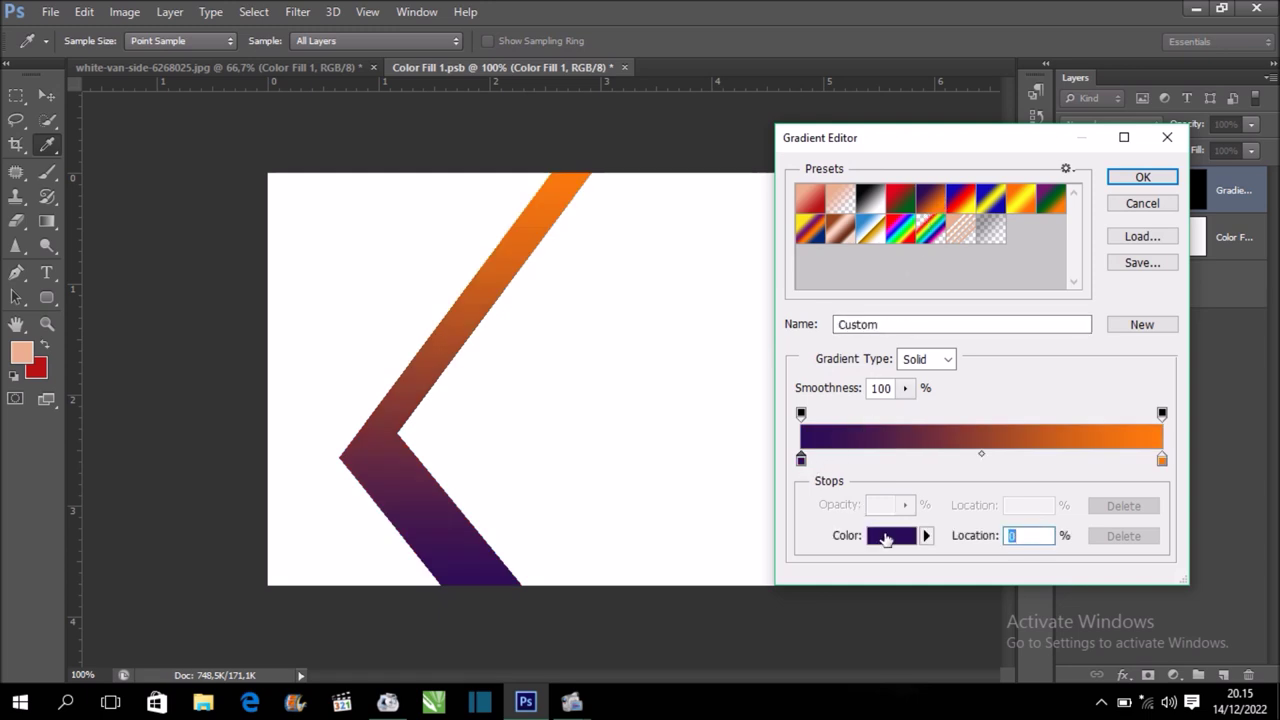
{"action": "left_click", "coordinate": [886, 538]}
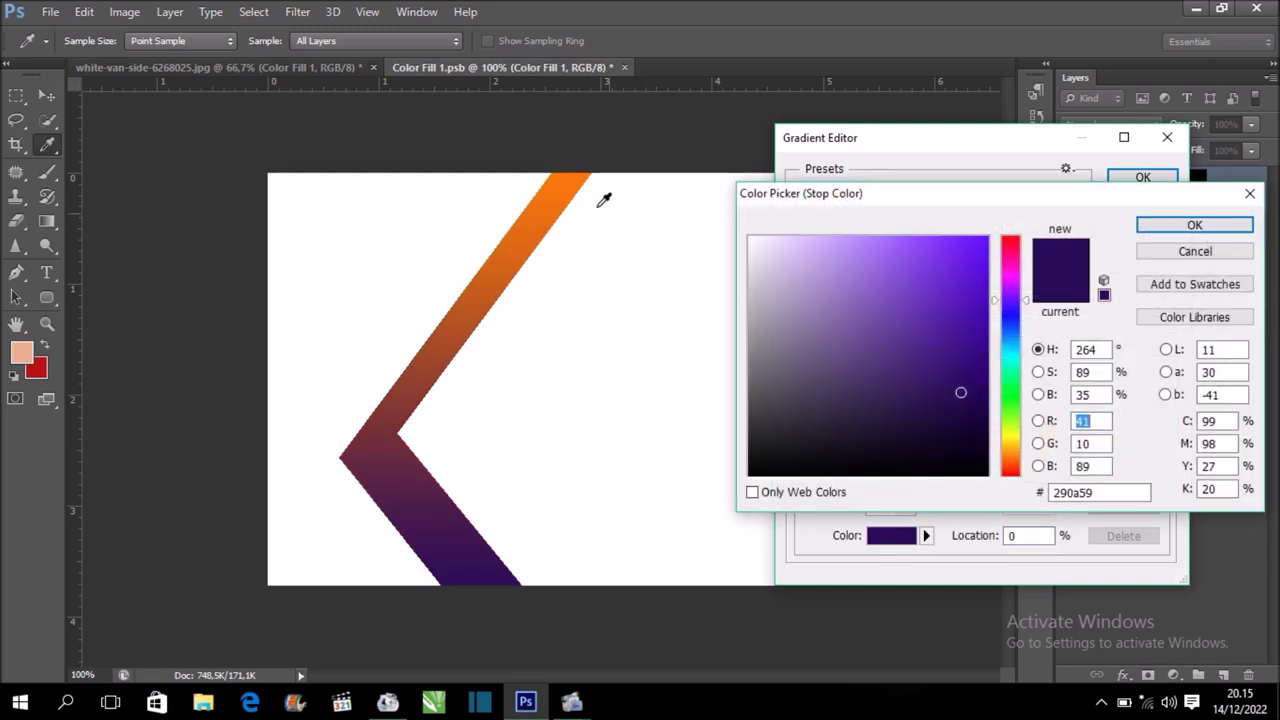
{"action": "left_click", "coordinate": [573, 183]}
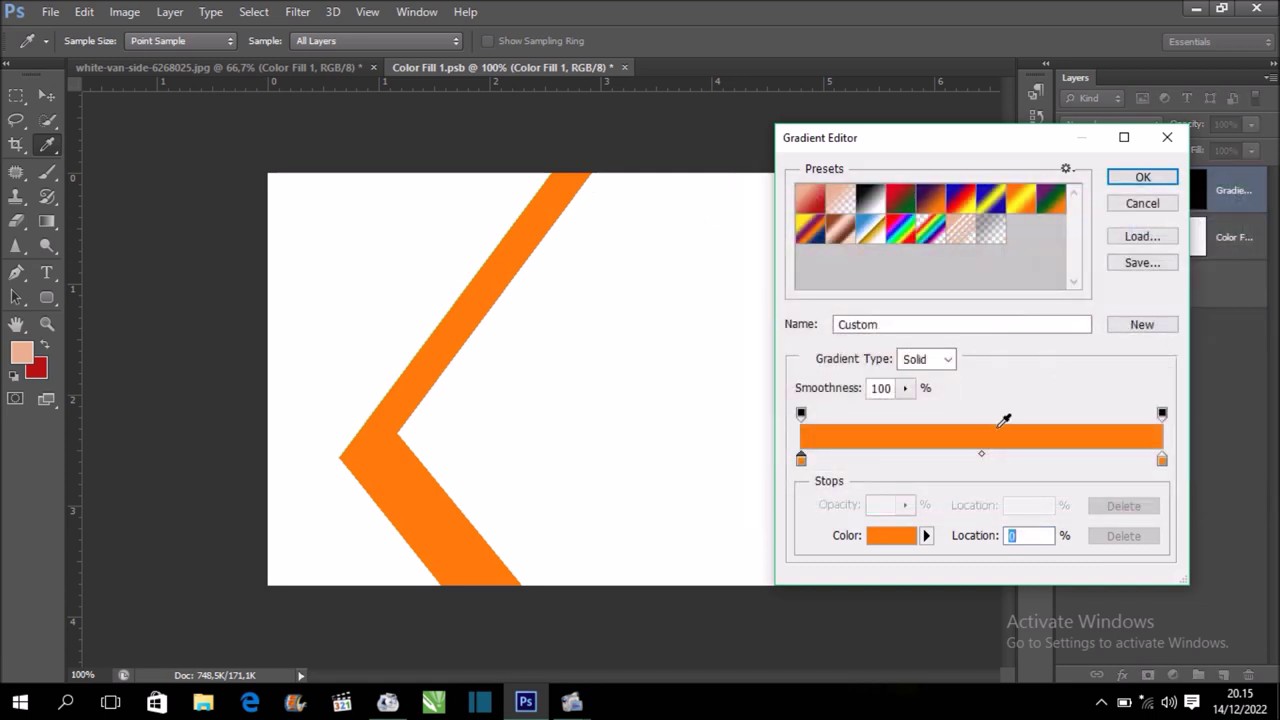
Add a yellow middle stop for an orange-yellow-orange gradient and commit the fill
{"action": "left_click", "coordinate": [993, 457]}
{"action": "left_click", "coordinate": [889, 540]}
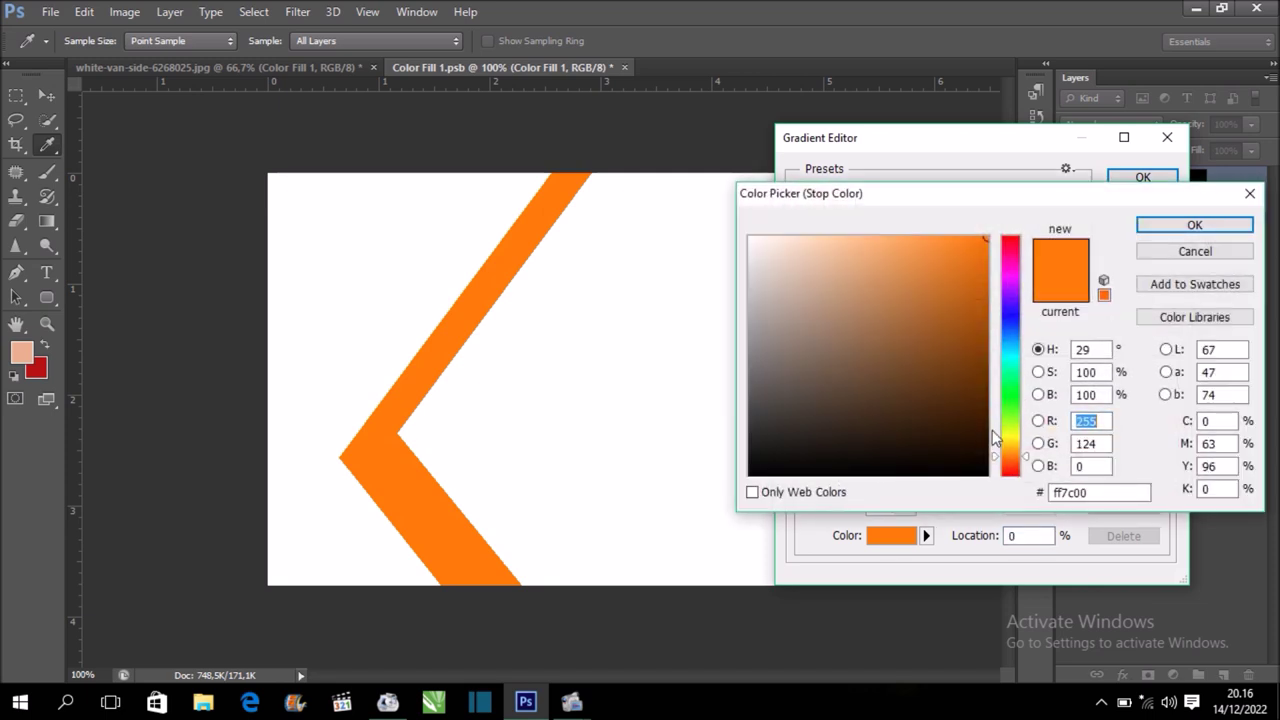
{"action": "left_click_drag", "start_coordinate": [1006, 449], "coordinate": [1009, 437]}
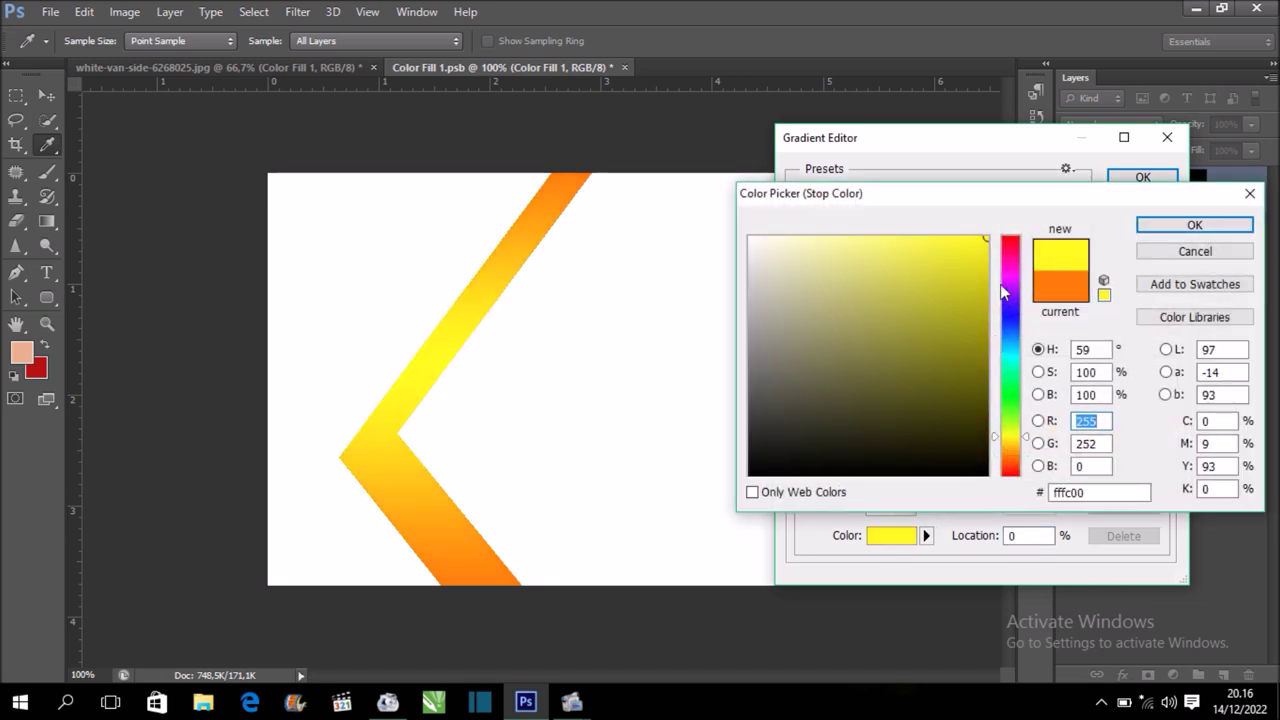
{"action": "left_click_drag", "start_coordinate": [985, 242], "coordinate": [977, 239]}
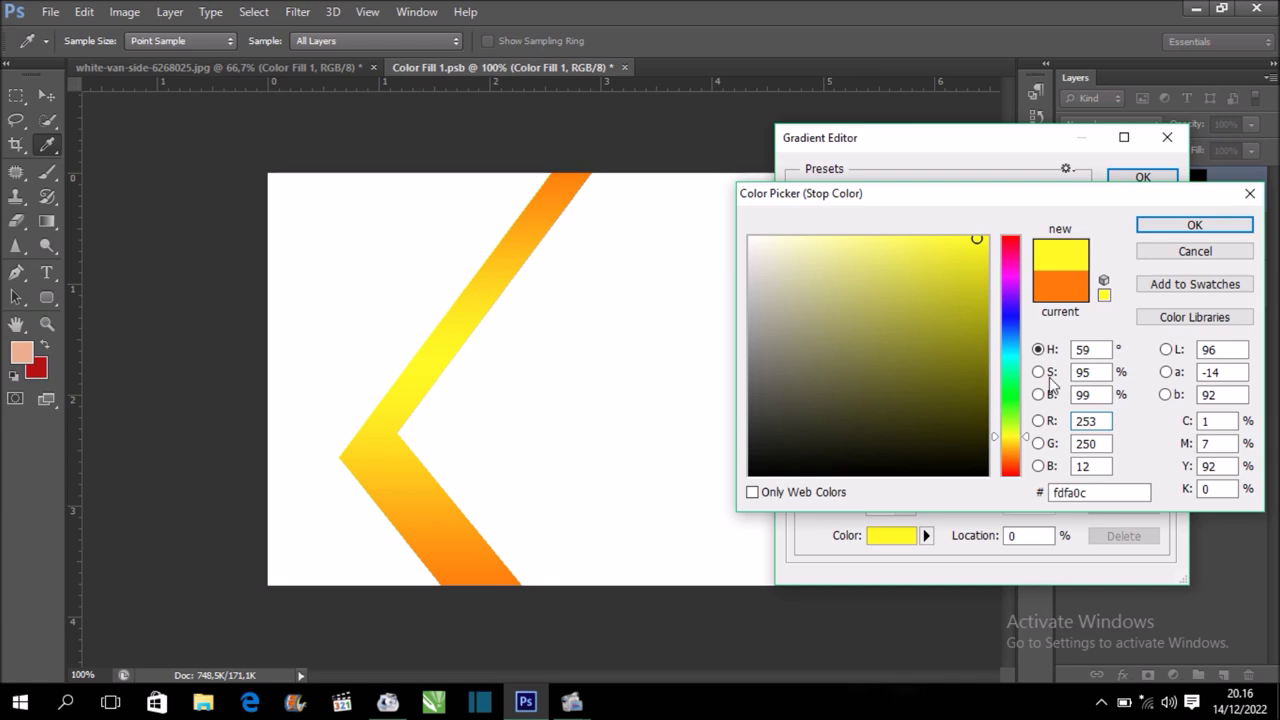
{"action": "left_click", "coordinate": [1240, 230]}
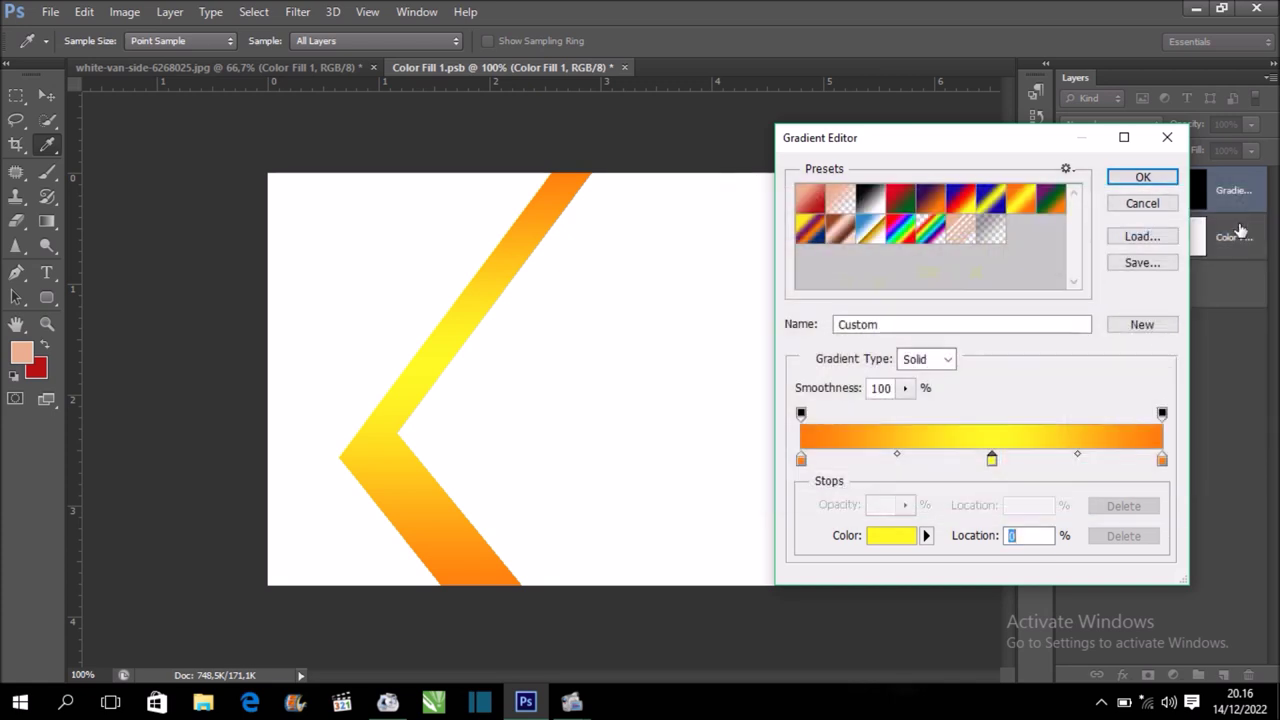
{"action": "left_click", "coordinate": [1166, 180]}
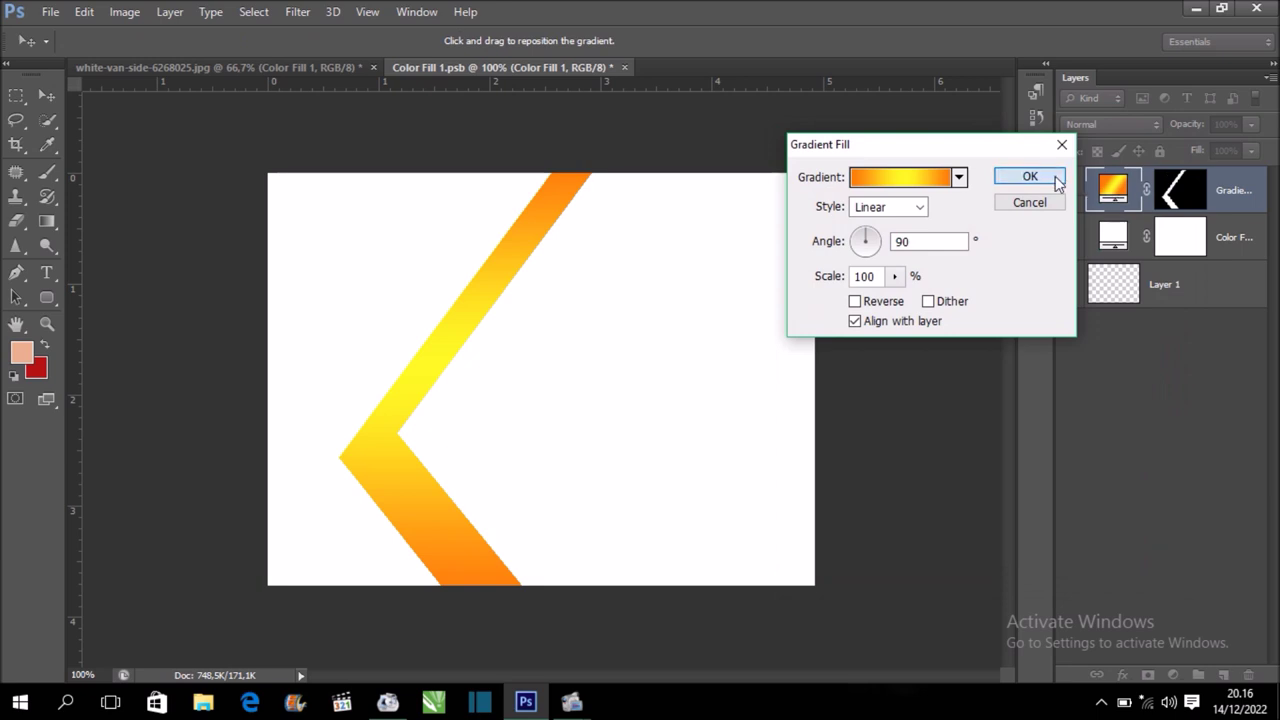
{"action": "left_click", "coordinate": [1030, 177]}
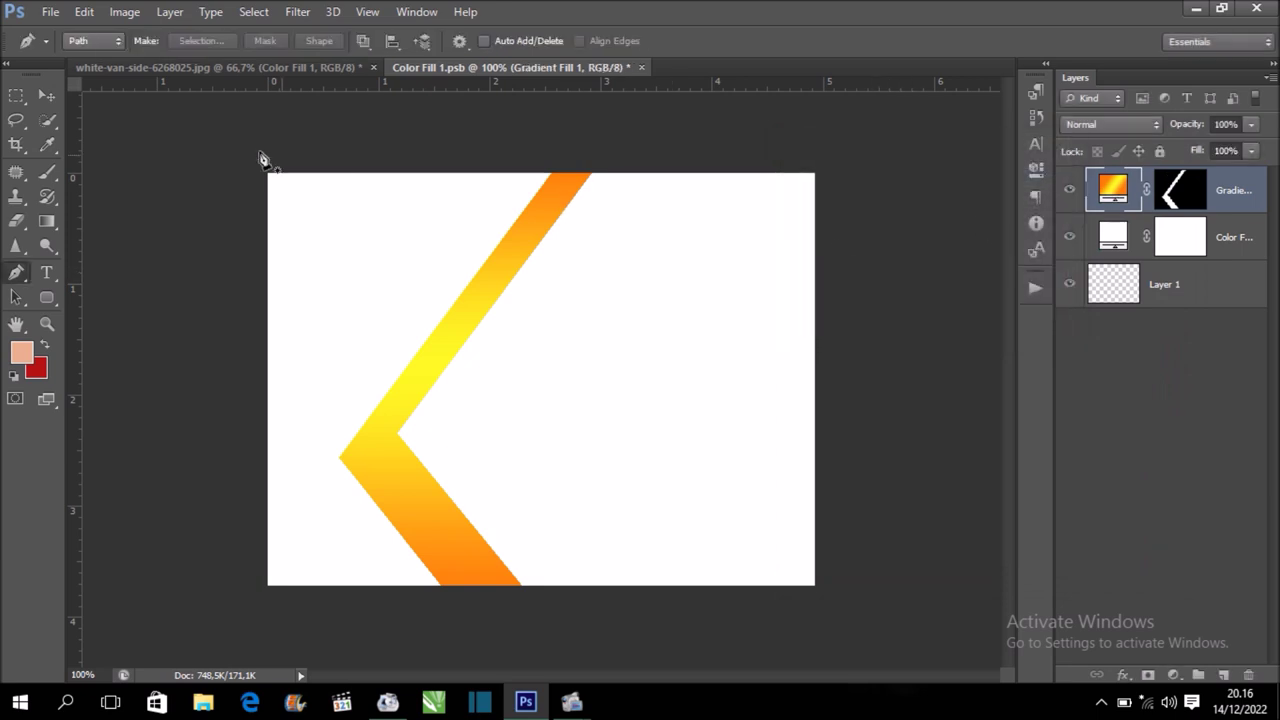
Duplicate the gradient chevron as Gradient Fill 1 copy and nudge it just right of the original
{"action": "left_click", "coordinate": [44, 95]}
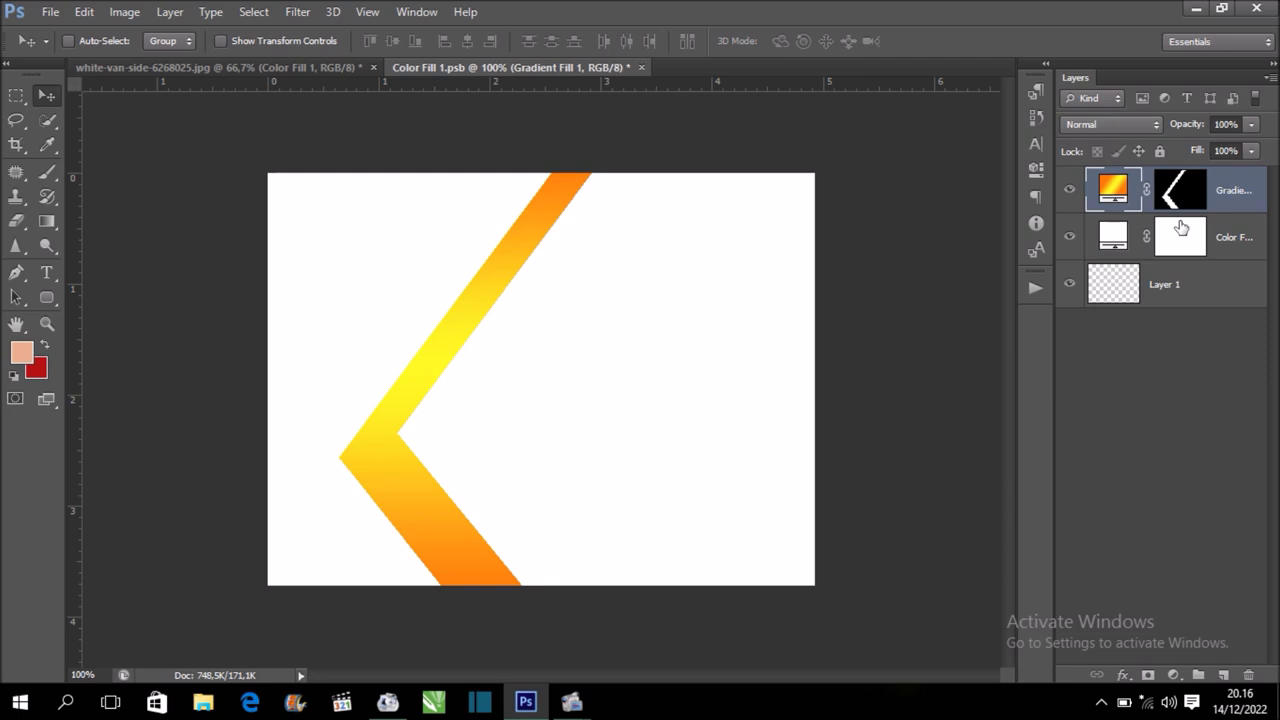
{"action": "key", "text": "ctrl+j"}
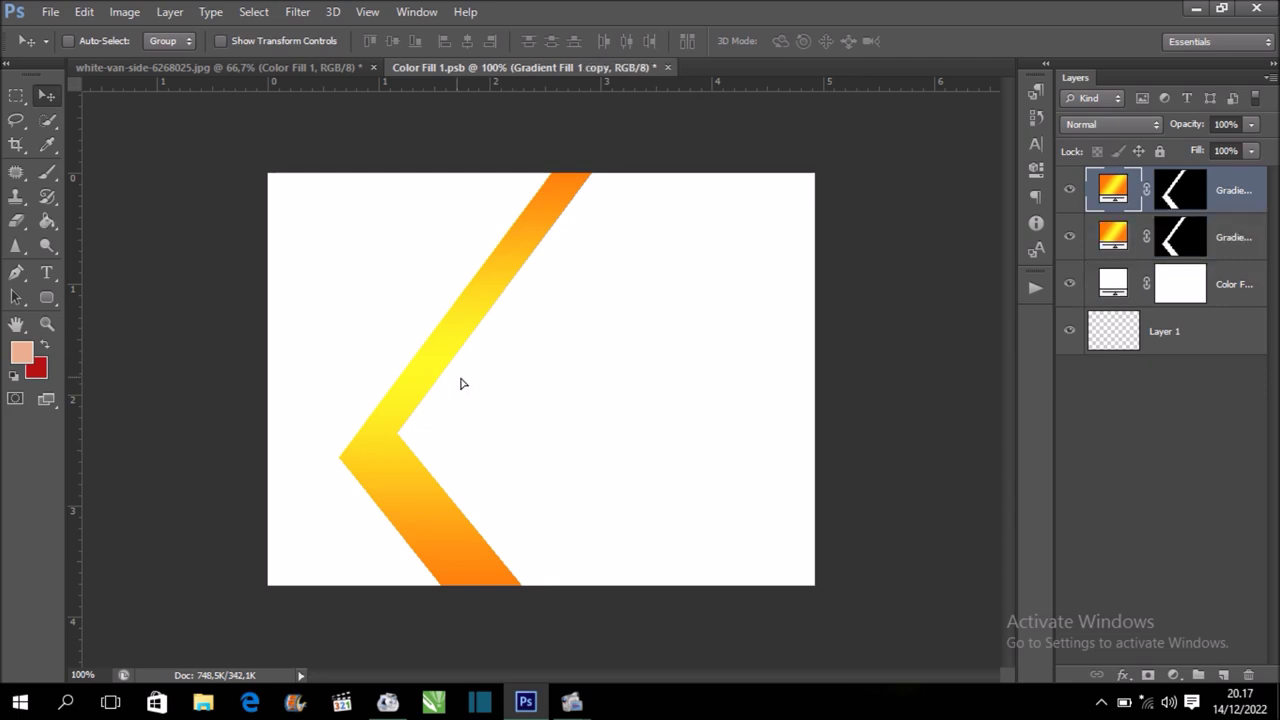
{"action": "left_click_drag", "start_coordinate": [460, 380], "coordinate": [549, 381]}
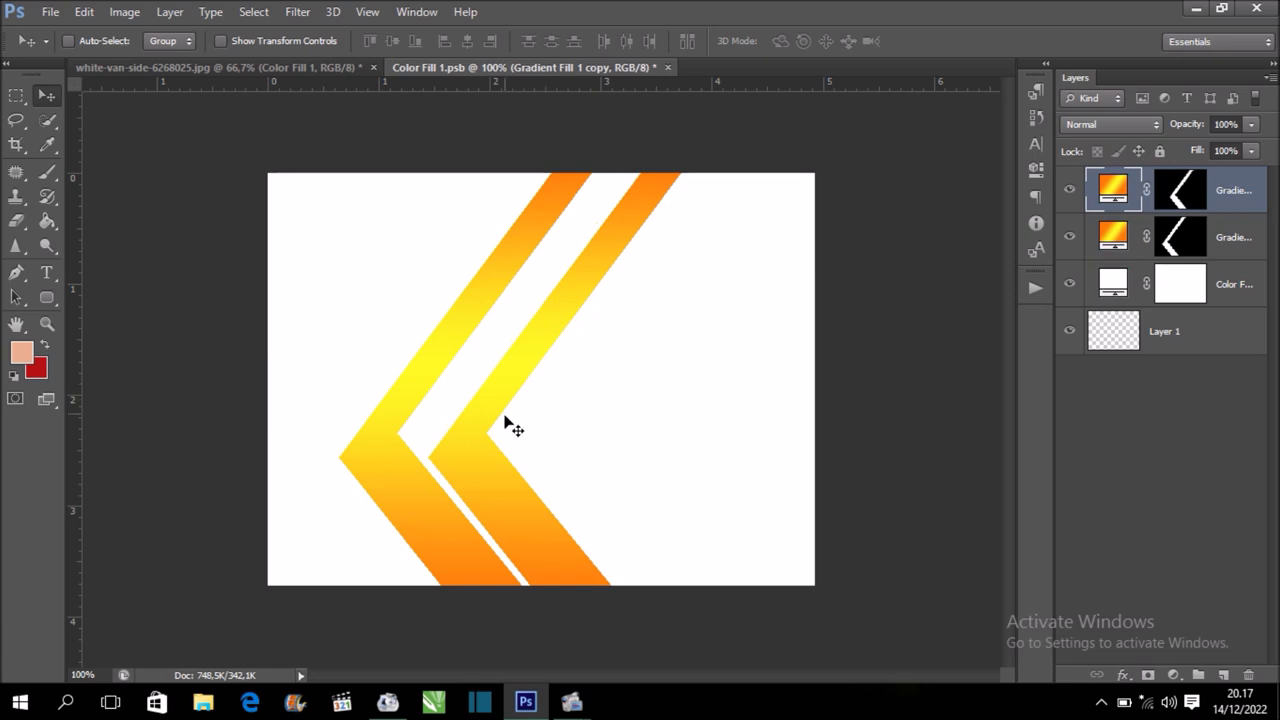
{"action": "key", "text": "Down"}
{"action": "key", "text": "Down"}
{"action": "key", "text": "Down"}
{"action": "key", "text": "Left"}
{"action": "key", "text": "Left"}
{"action": "key", "text": "Left"}
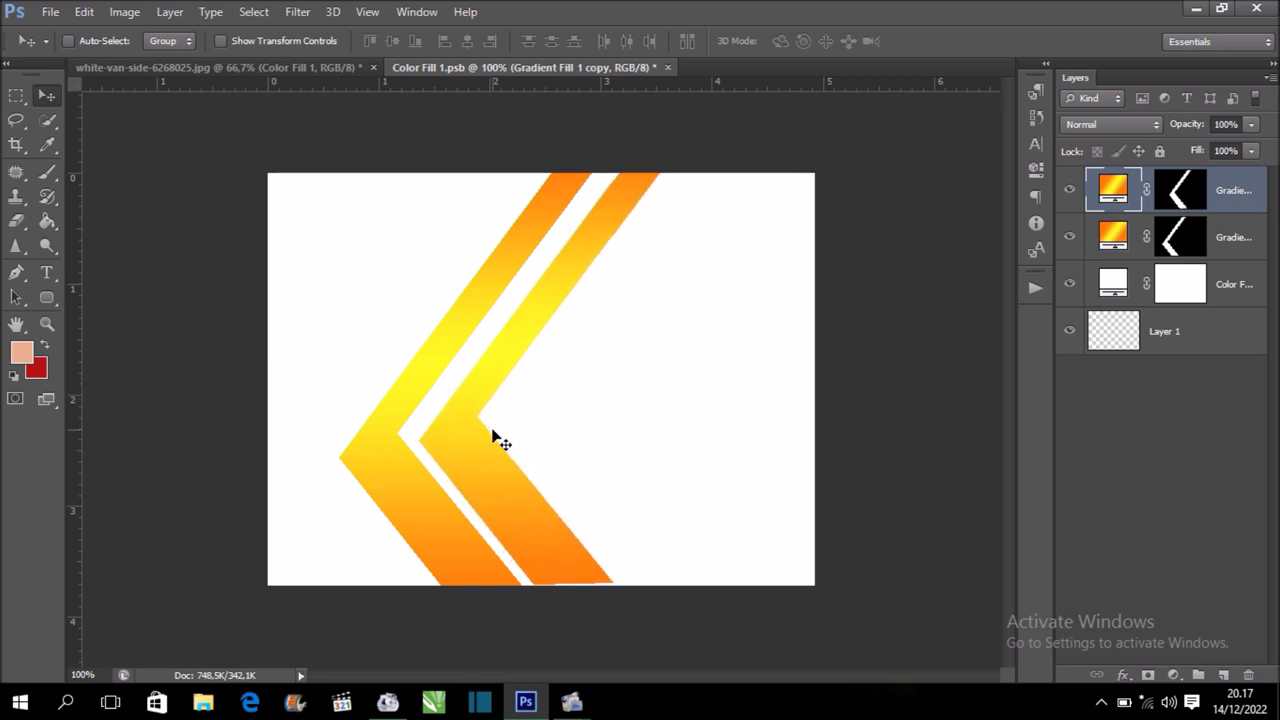
{"action": "key", "text": "Up"}
{"action": "key", "text": "Up"}
{"action": "key", "text": "Up"}
{"action": "key", "text": "Left"}
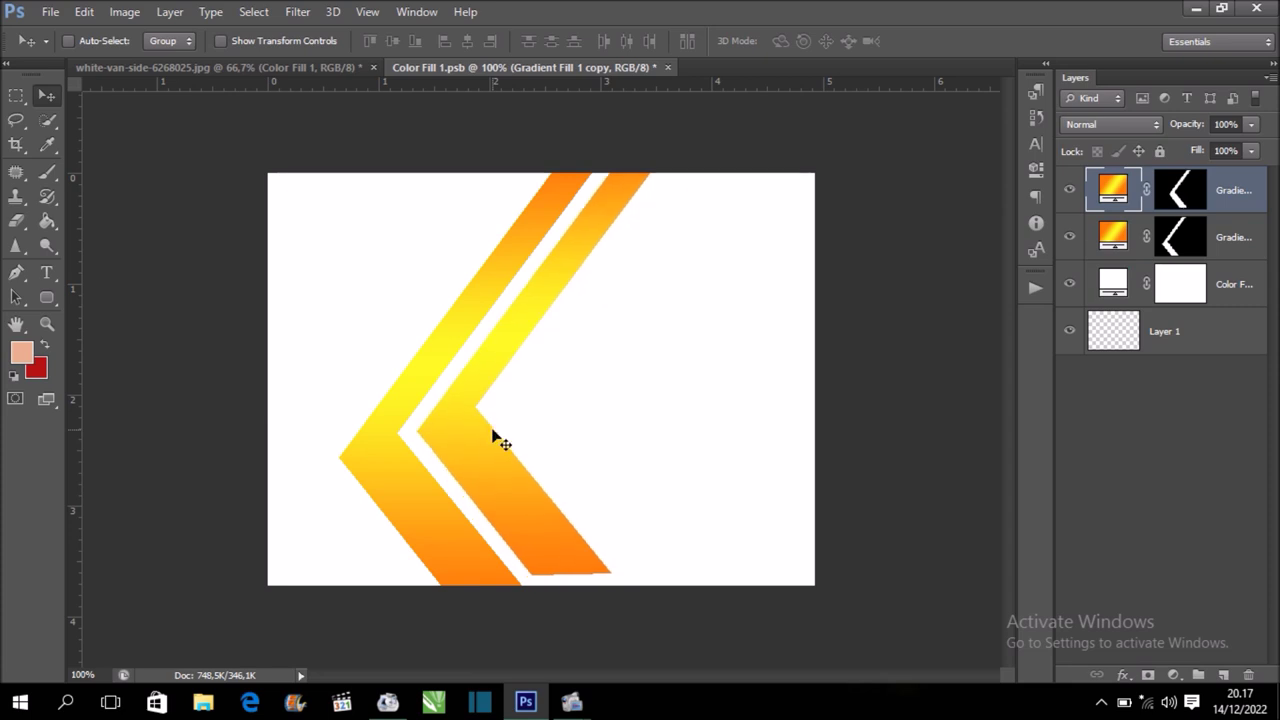
{"action": "key", "text": "Down"}
{"action": "key", "text": "ctrl+plus"}
Draw a closed path over the gap below the second chevron and make it a selection
{"action": "scroll", "coordinate": [500, 460], "scroll_direction": "down", "scroll_amount": 3}
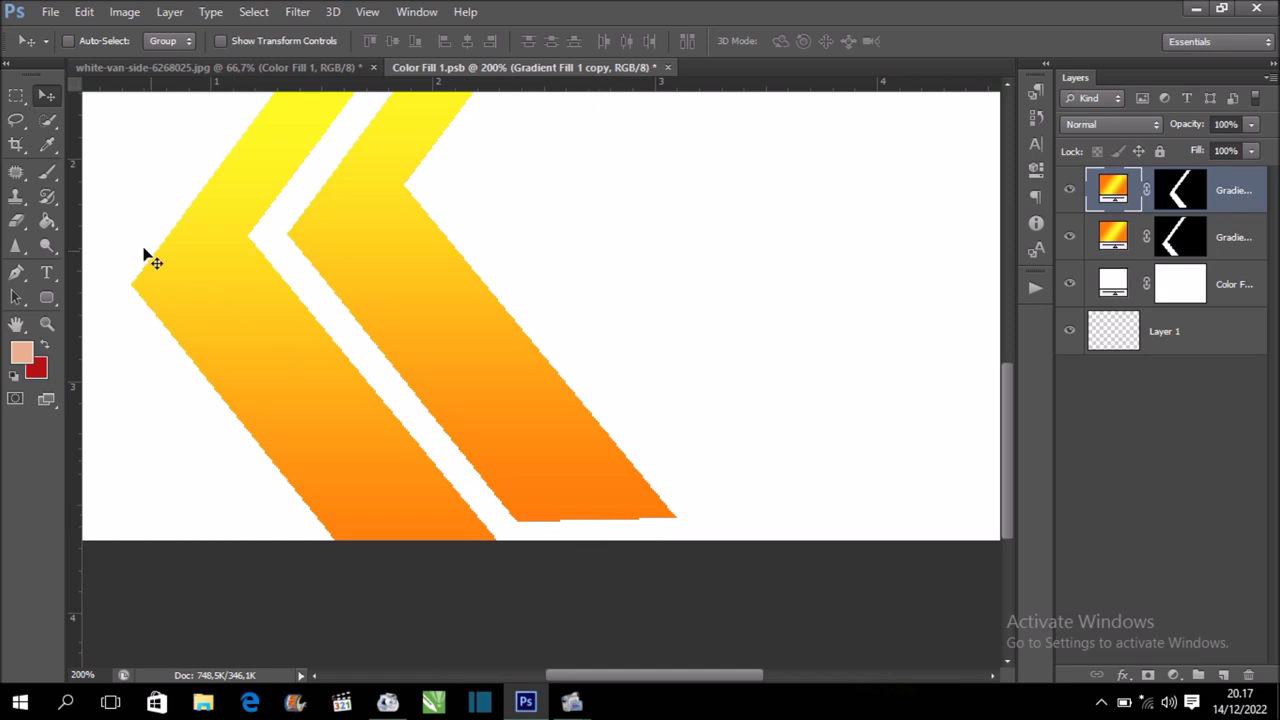
{"action": "left_click", "coordinate": [16, 272]}
{"action": "left_click_drag", "start_coordinate": [466, 449], "coordinate": [466, 357]}
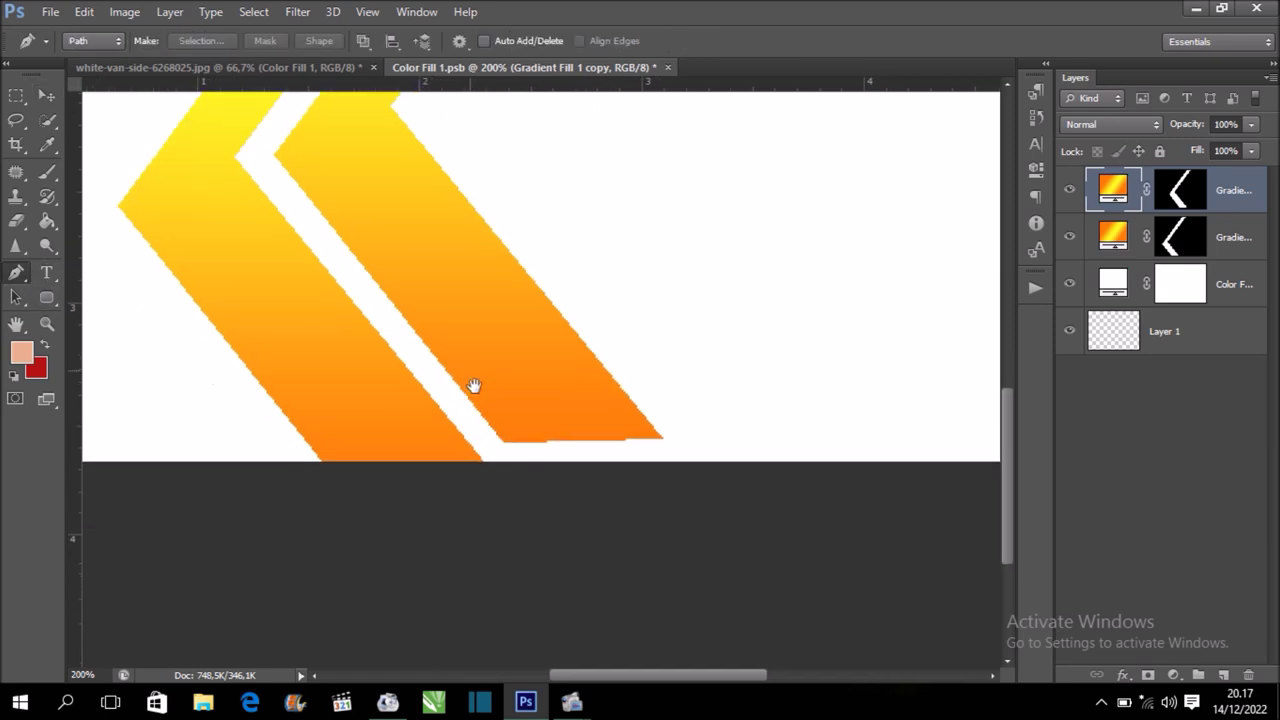
{"action": "left_click", "coordinate": [504, 443]}
{"action": "left_click", "coordinate": [720, 507]}
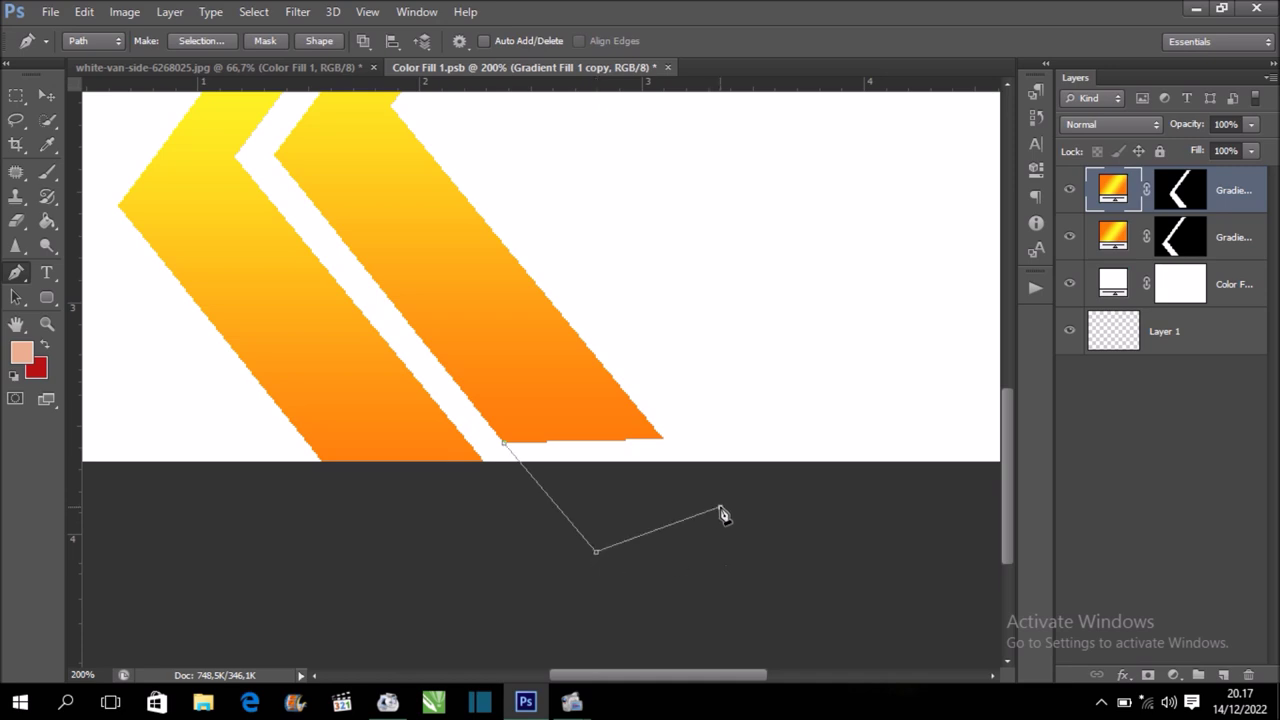
{"action": "left_click", "coordinate": [663, 440]}
{"action": "left_click", "coordinate": [504, 443]}
{"action": "right_click", "coordinate": [580, 457]}
{"action": "left_click", "coordinate": [682, 108]}
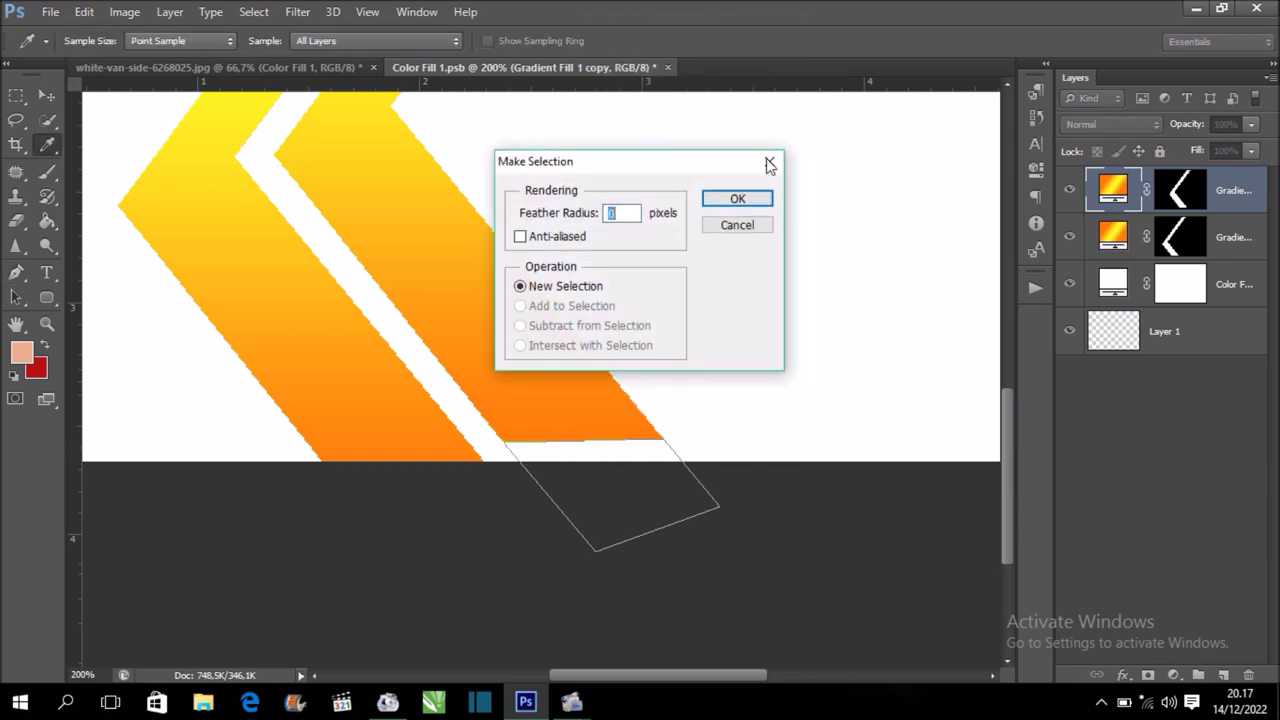
{"action": "left_click", "coordinate": [749, 199]}
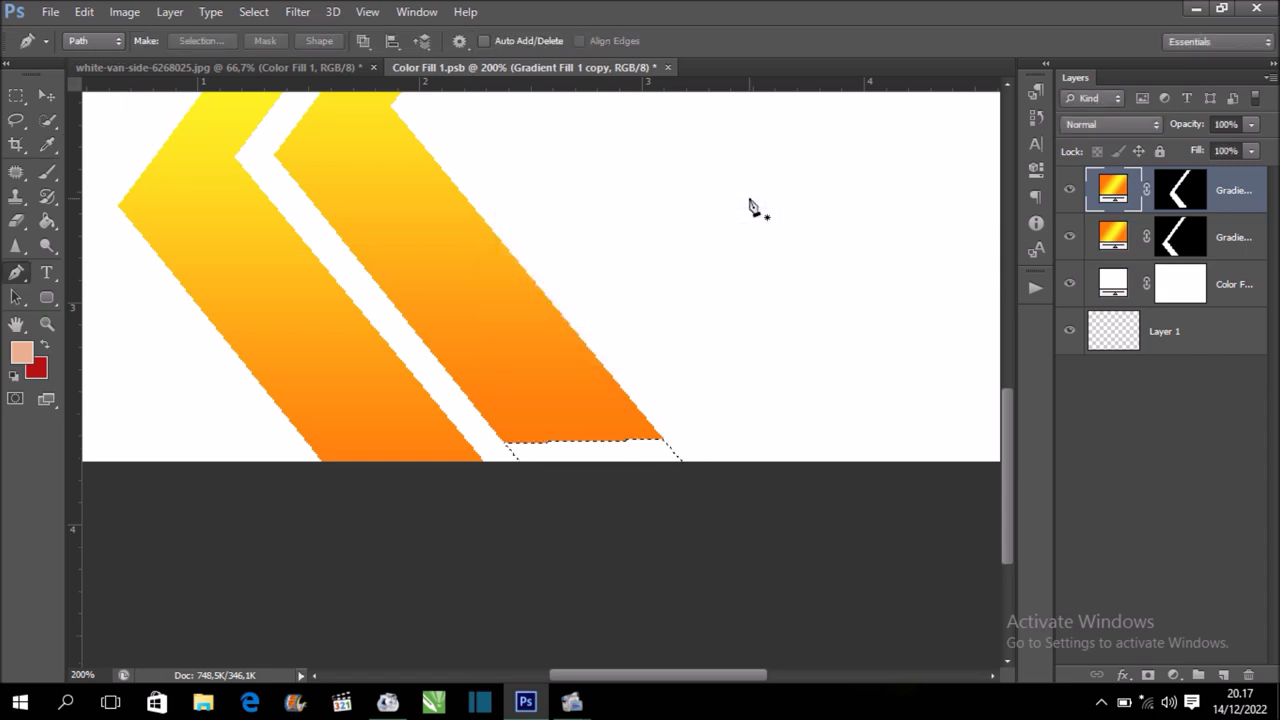
Paint white on the top chevron's layer mask at 100% opacity and flow to fill the gap
{"action": "left_click", "coordinate": [1182, 186]}
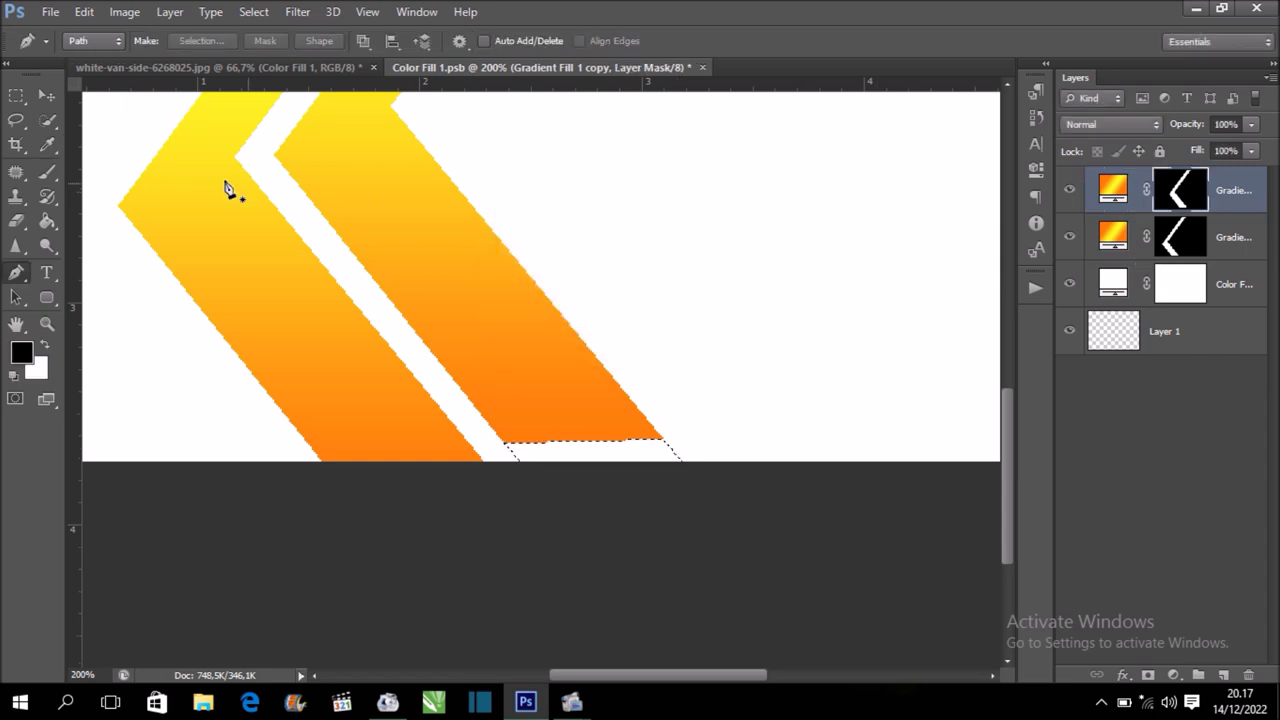
{"action": "left_click", "coordinate": [47, 172]}
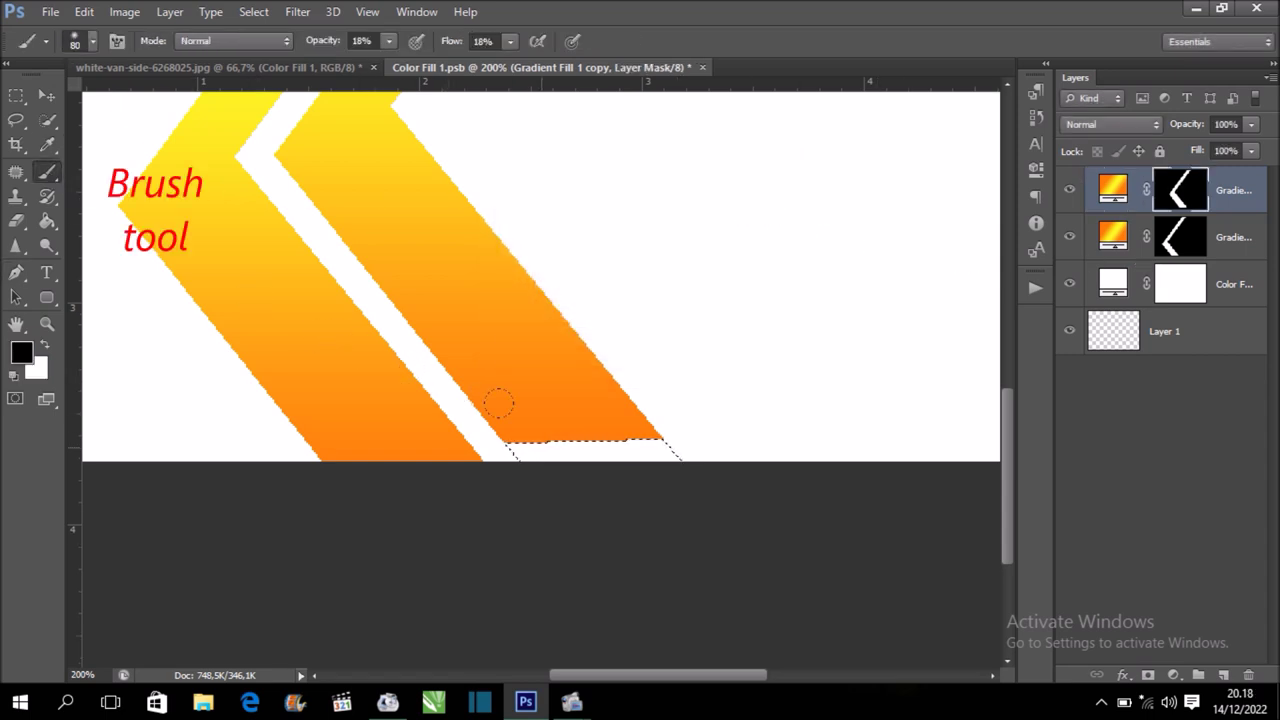
{"action": "left_click", "coordinate": [45, 346]}
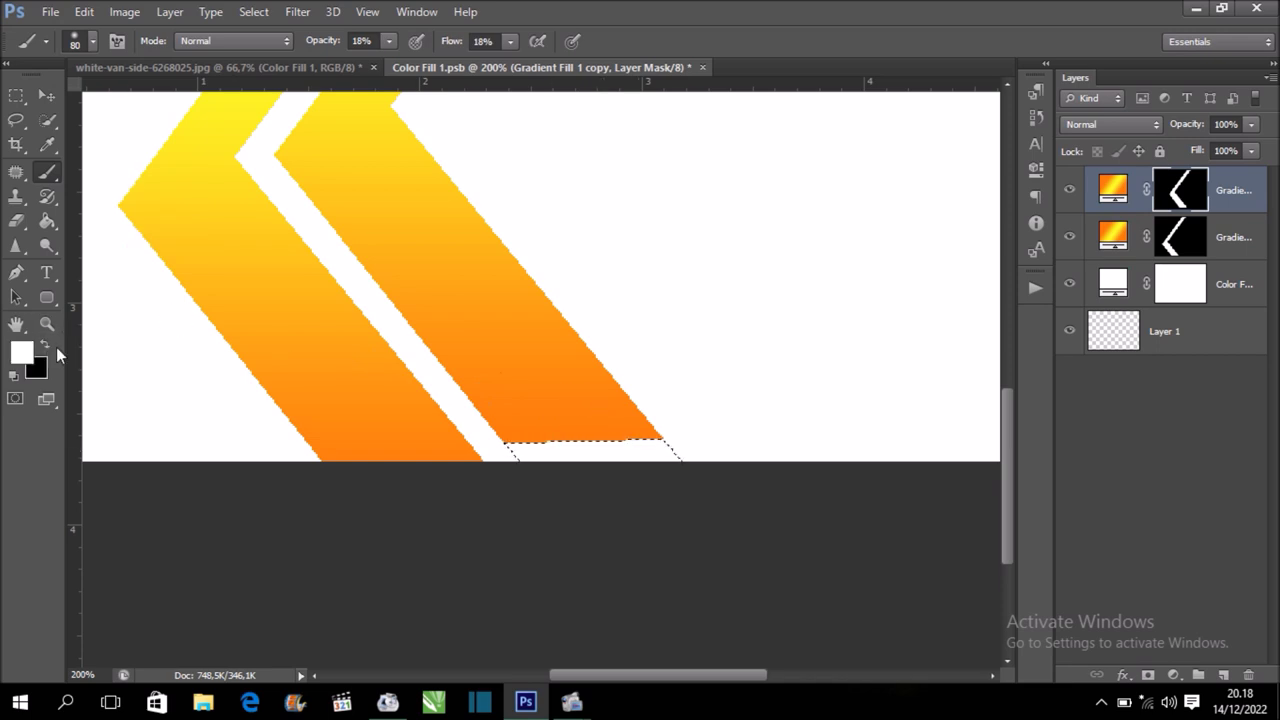
{"action": "left_click_drag", "start_coordinate": [520, 432], "coordinate": [600, 421]}
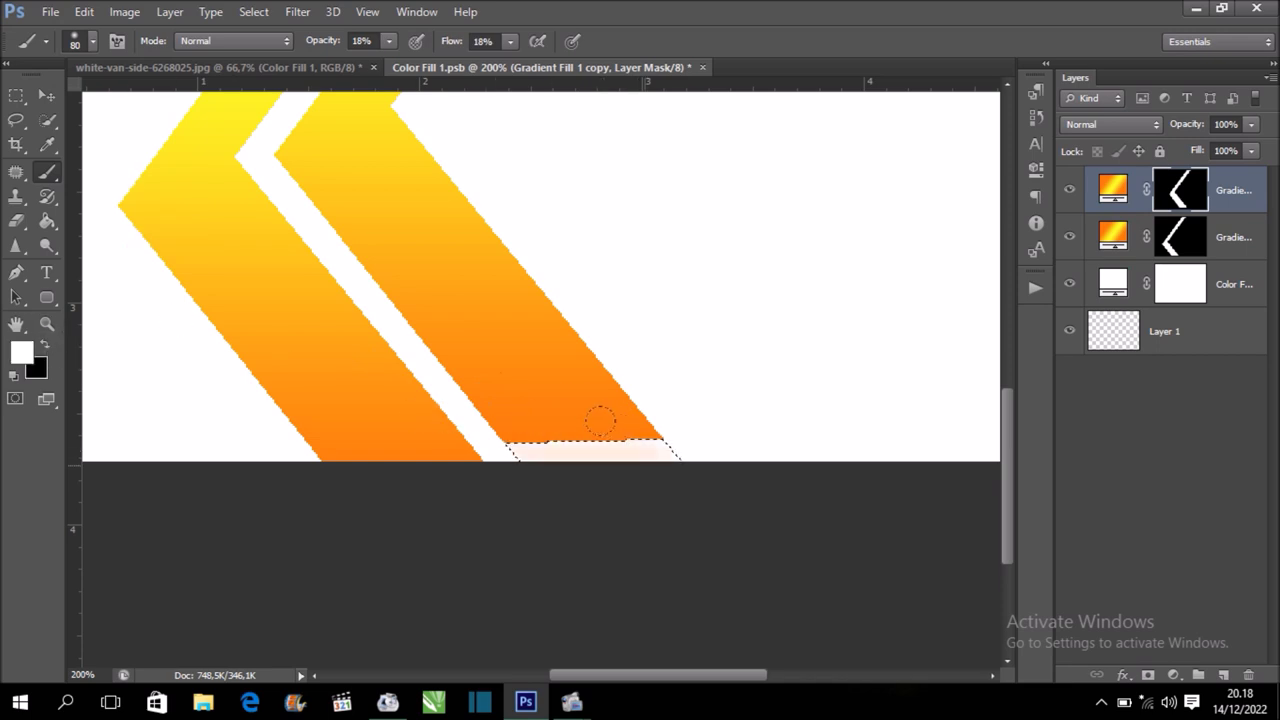
{"action": "left_click", "coordinate": [390, 40]}
{"action": "mouse_move", "coordinate": [418, 64]}
{"action": "left_mouse_down"}
{"action": "mouse_move", "coordinate": [486, 76]}
{"action": "mouse_move", "coordinate": [626, 66]}
{"action": "left_mouse_up"}
{"action": "left_click", "coordinate": [511, 38]}
{"action": "left_click_drag", "start_coordinate": [650, 445], "coordinate": [510, 448]}
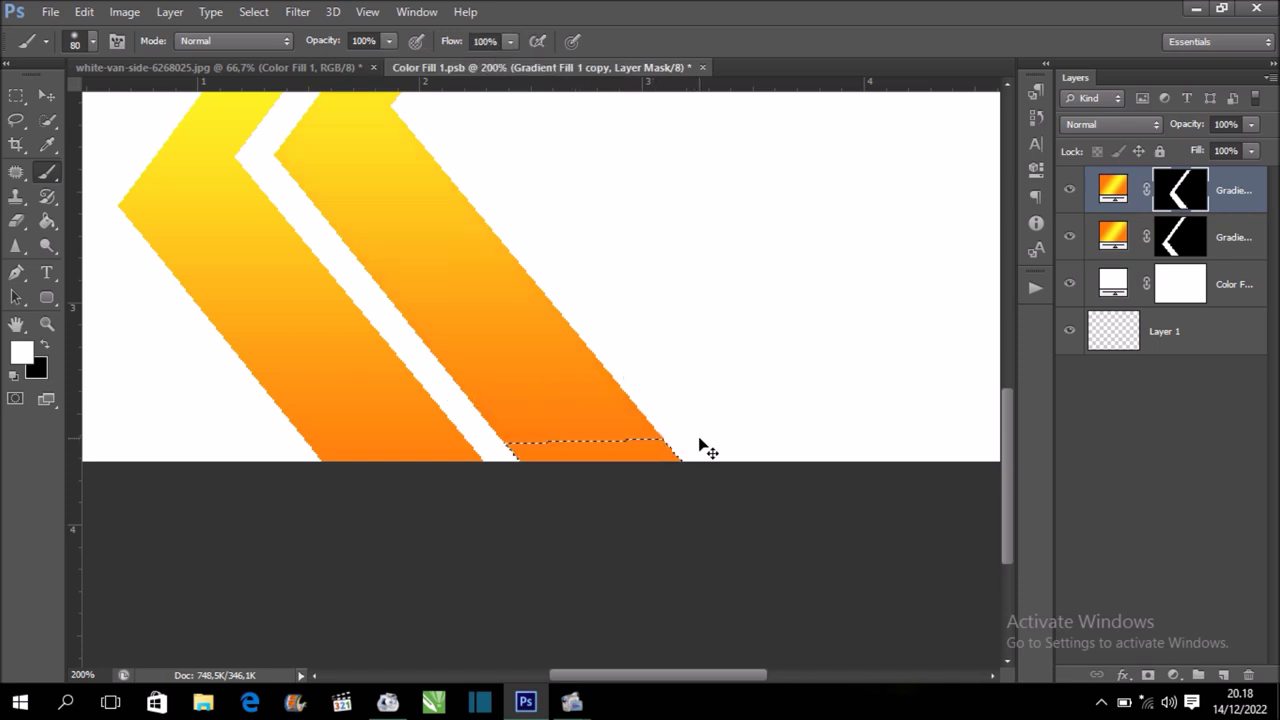
{"action": "key", "text": "ctrl+minus"}
{"action": "key", "text": "ctrl+minus"}
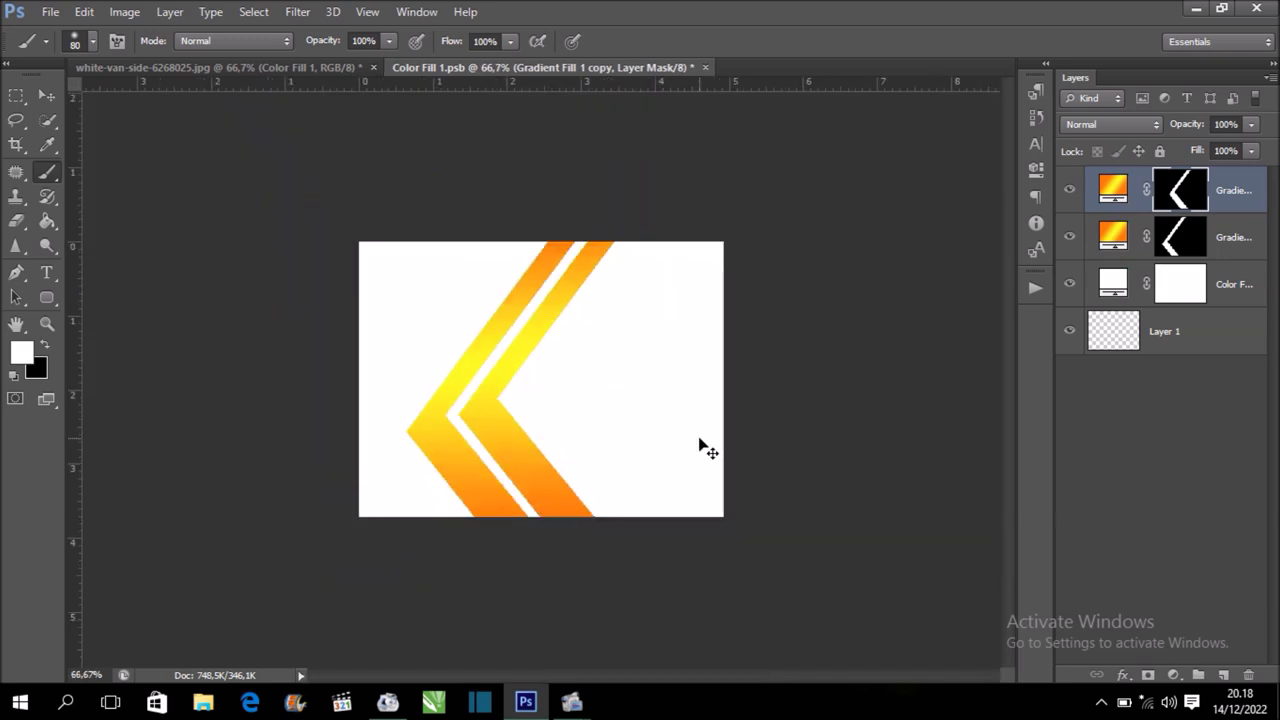
{"action": "key", "text": "ctrl+plus"}
{"action": "key", "text": "ctrl+minus"}
Recolor the Color Fill background to bright blue 0899ff and load the left chevron's shape as a selection
{"action": "left_click", "coordinate": [19, 273]}
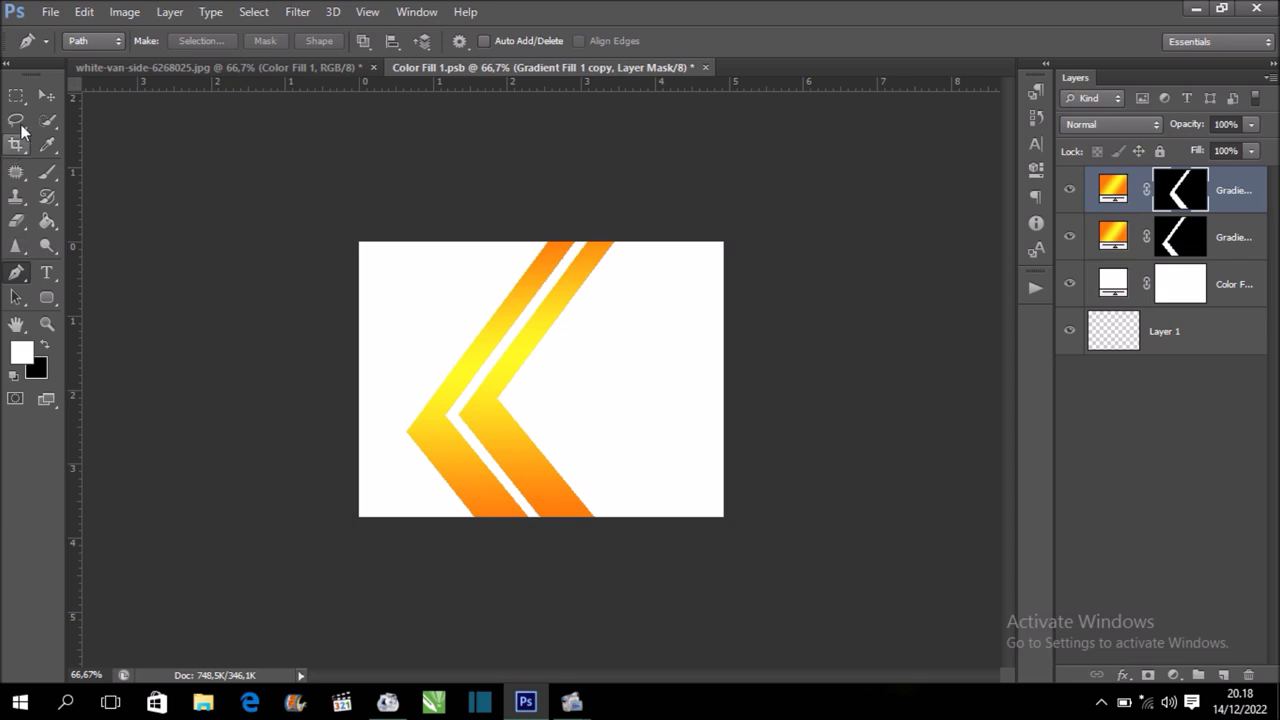
{"action": "left_click", "coordinate": [44, 94]}
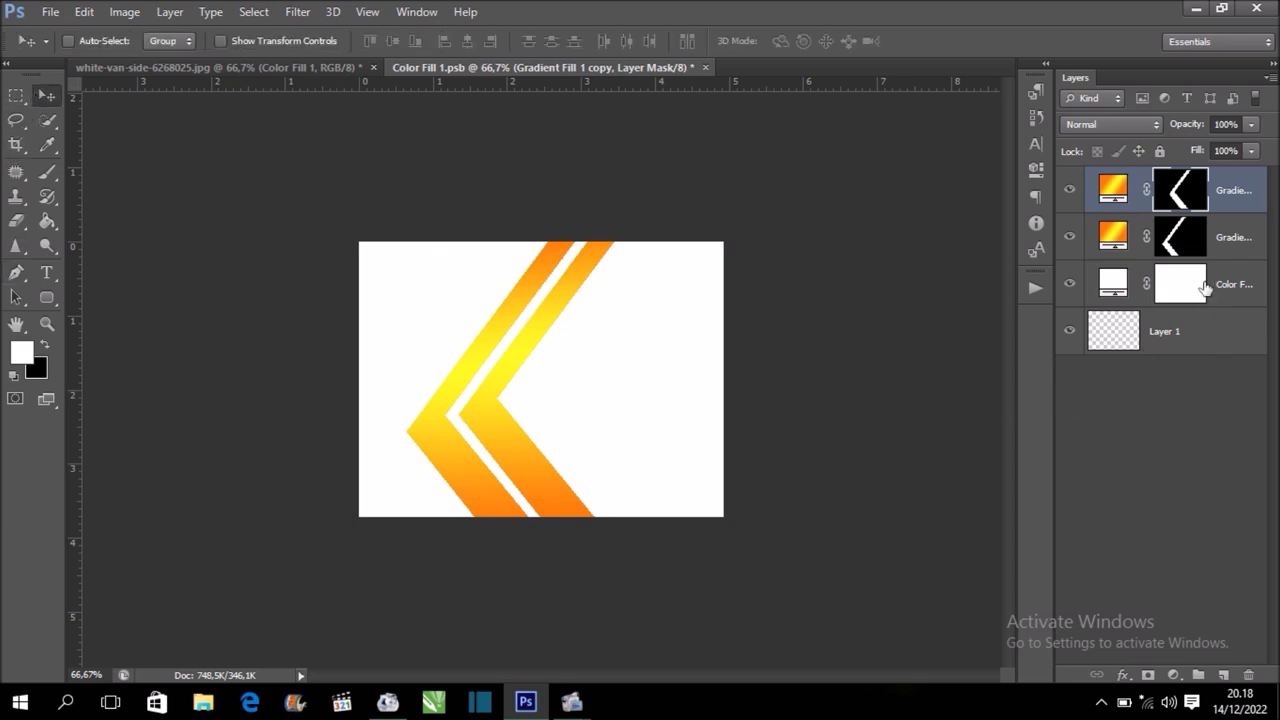
{"action": "double_click", "coordinate": [1112, 284]}
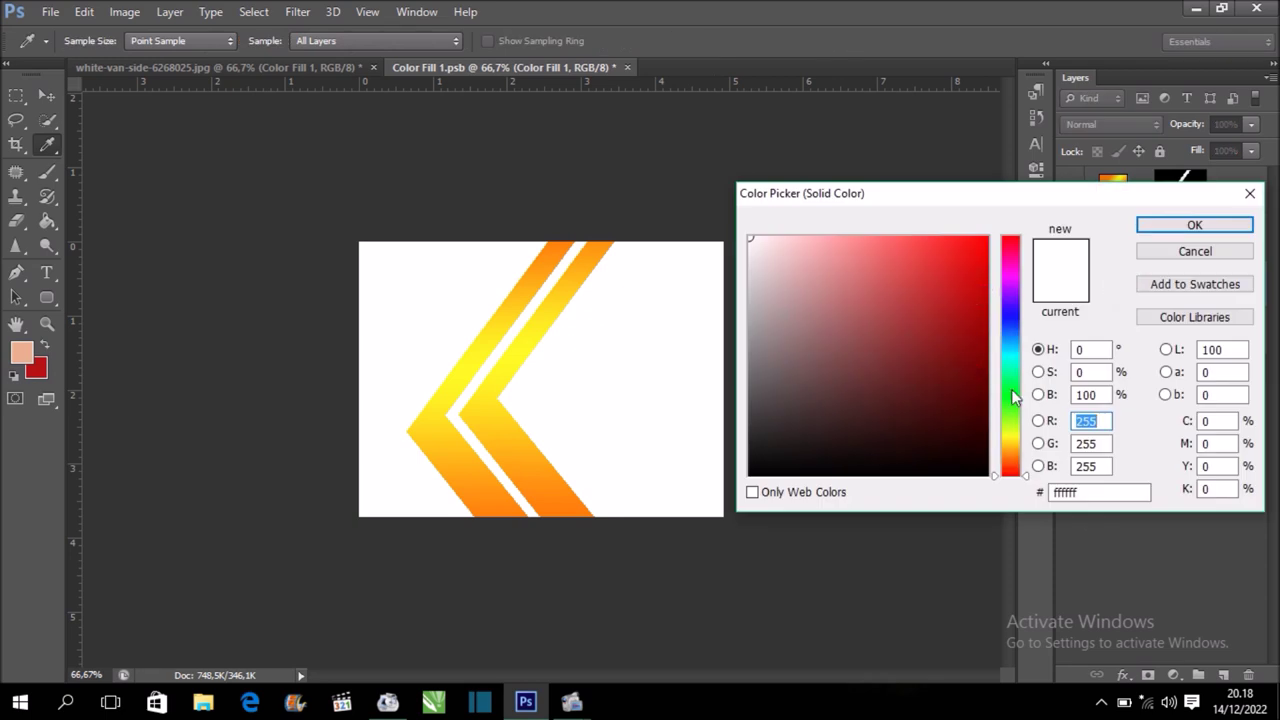
{"action": "left_click", "coordinate": [1018, 341]}
{"action": "left_click", "coordinate": [981, 238]}
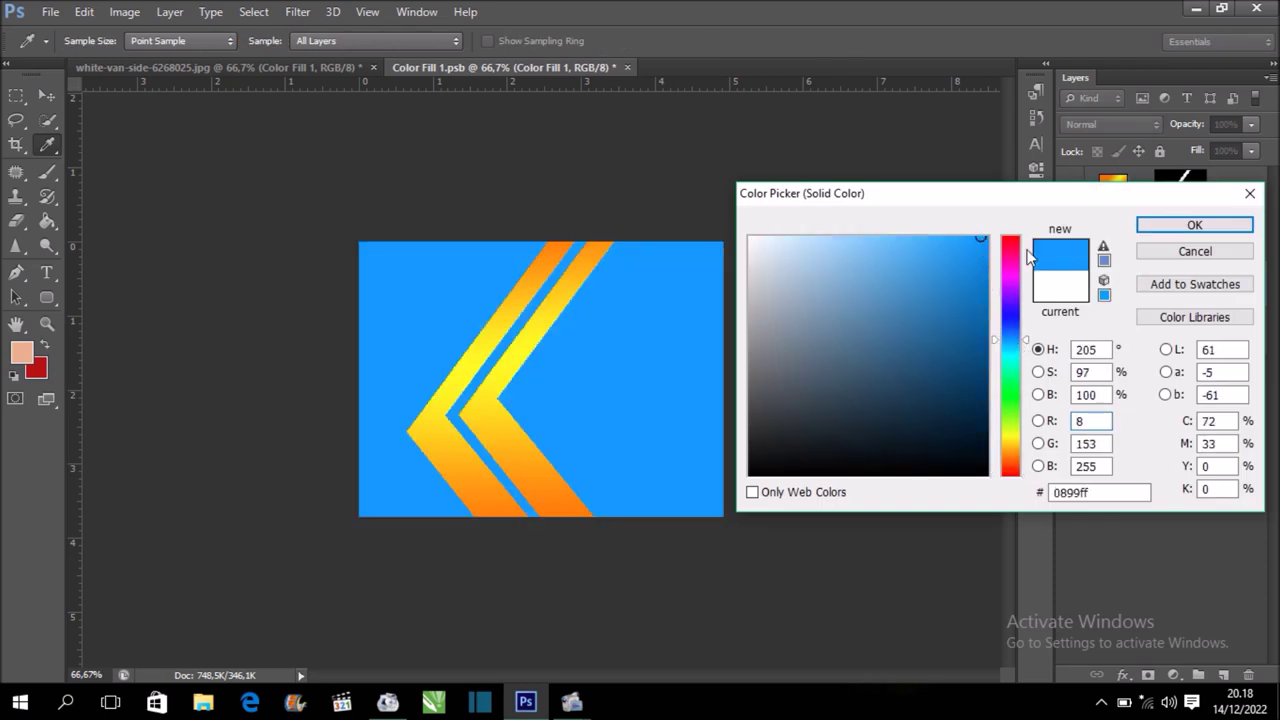
{"action": "left_click", "coordinate": [1186, 228]}
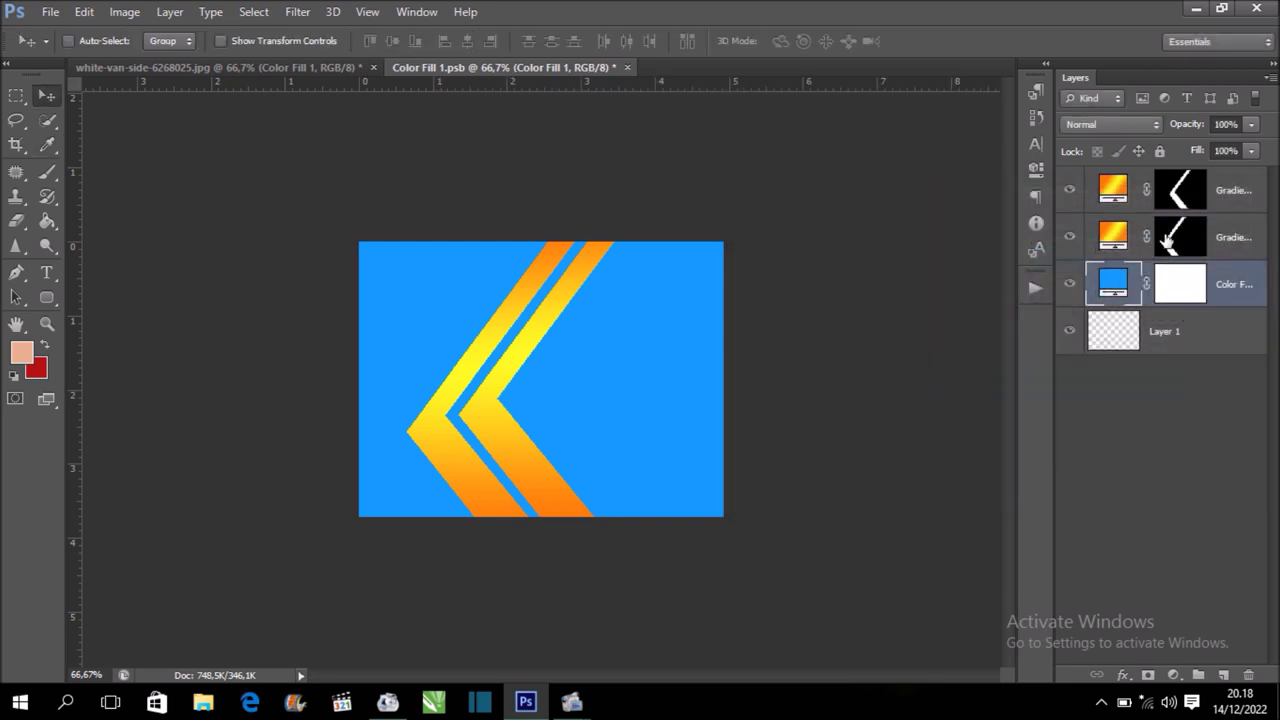
{"action": "left_click", "coordinate": [1172, 245], "text": "ctrl"}
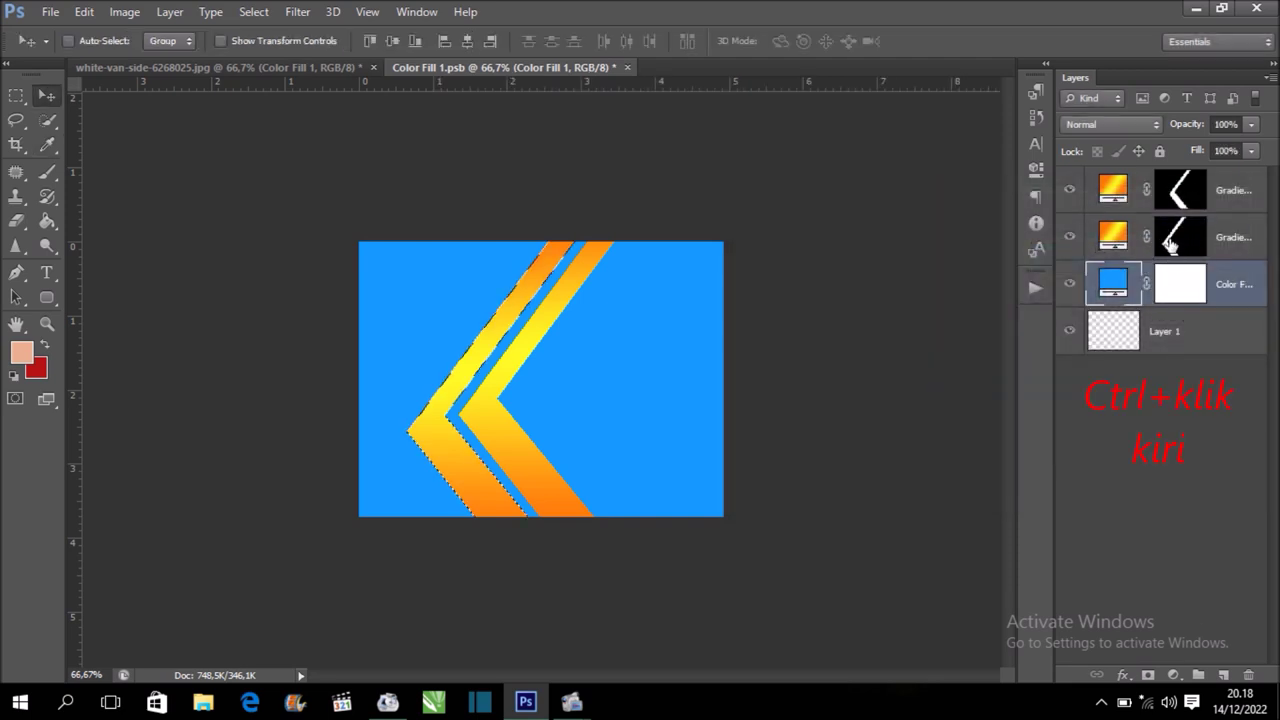
Mask out the blue left of the chevrons using an inverted selection and a 164 px hard black brush
{"action": "left_click", "coordinate": [1185, 298]}
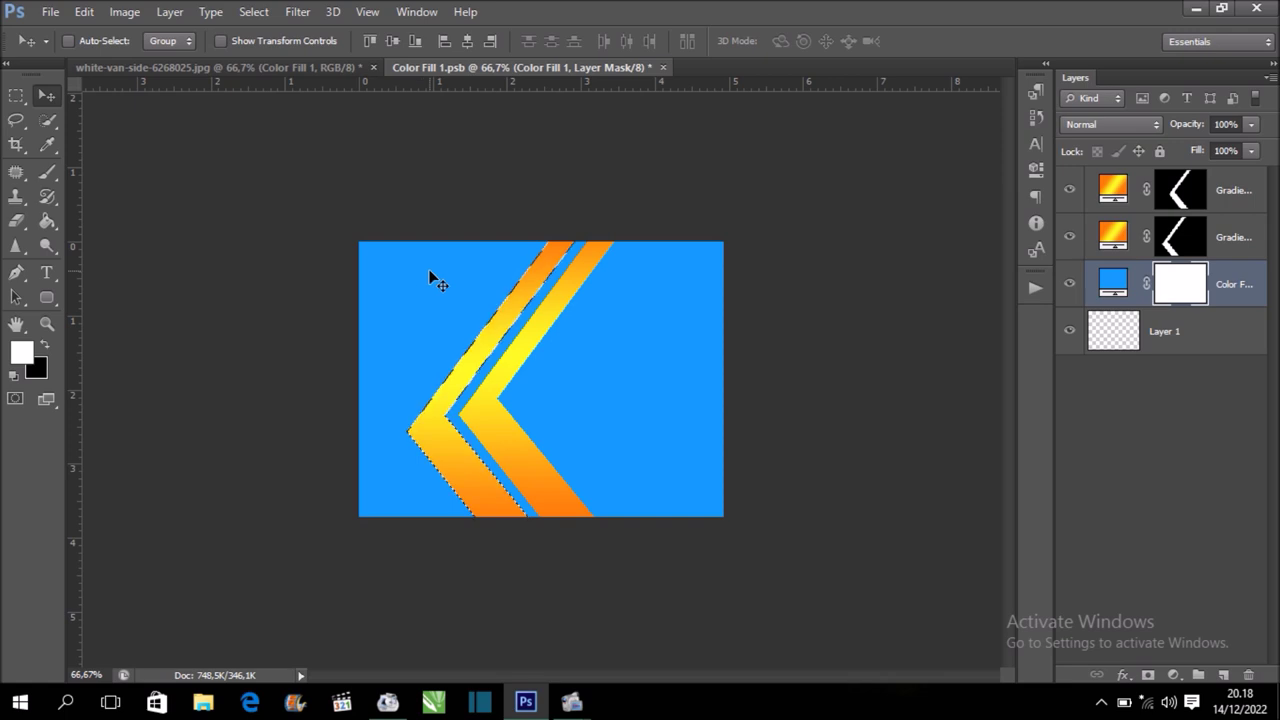
{"action": "left_click", "coordinate": [253, 11]}
{"action": "left_click", "coordinate": [270, 86]}
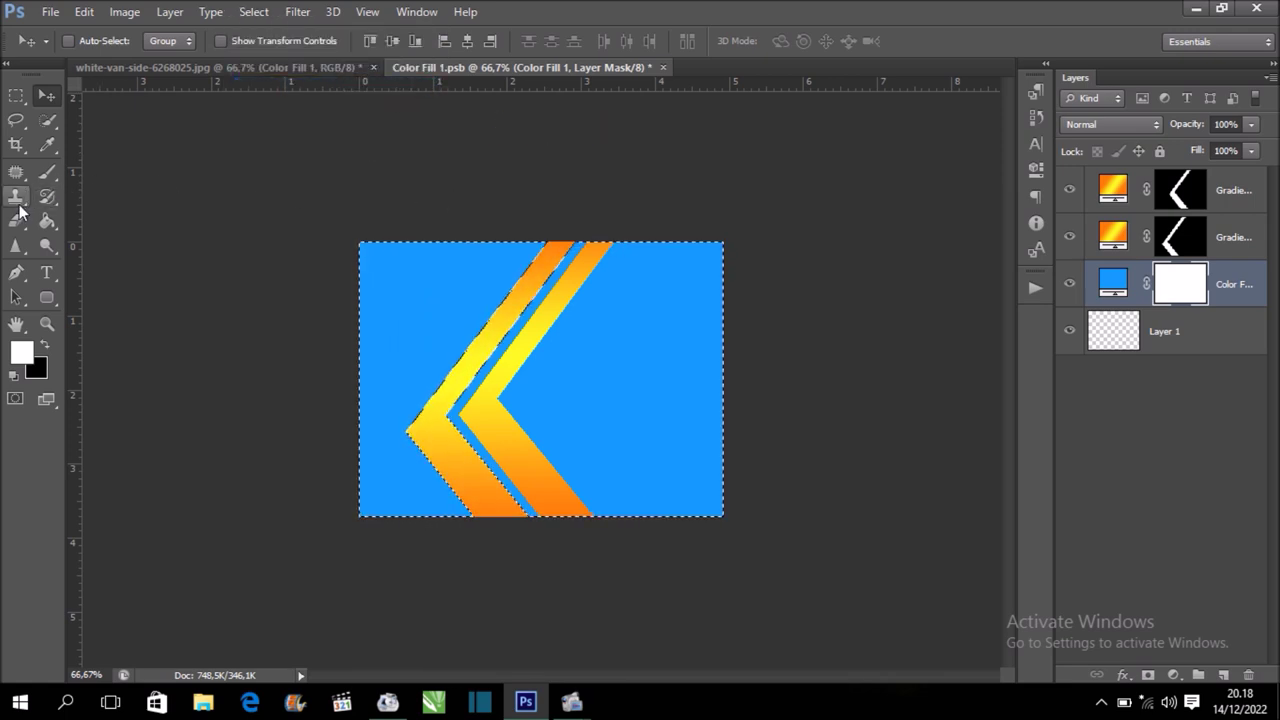
{"action": "left_click", "coordinate": [47, 172]}
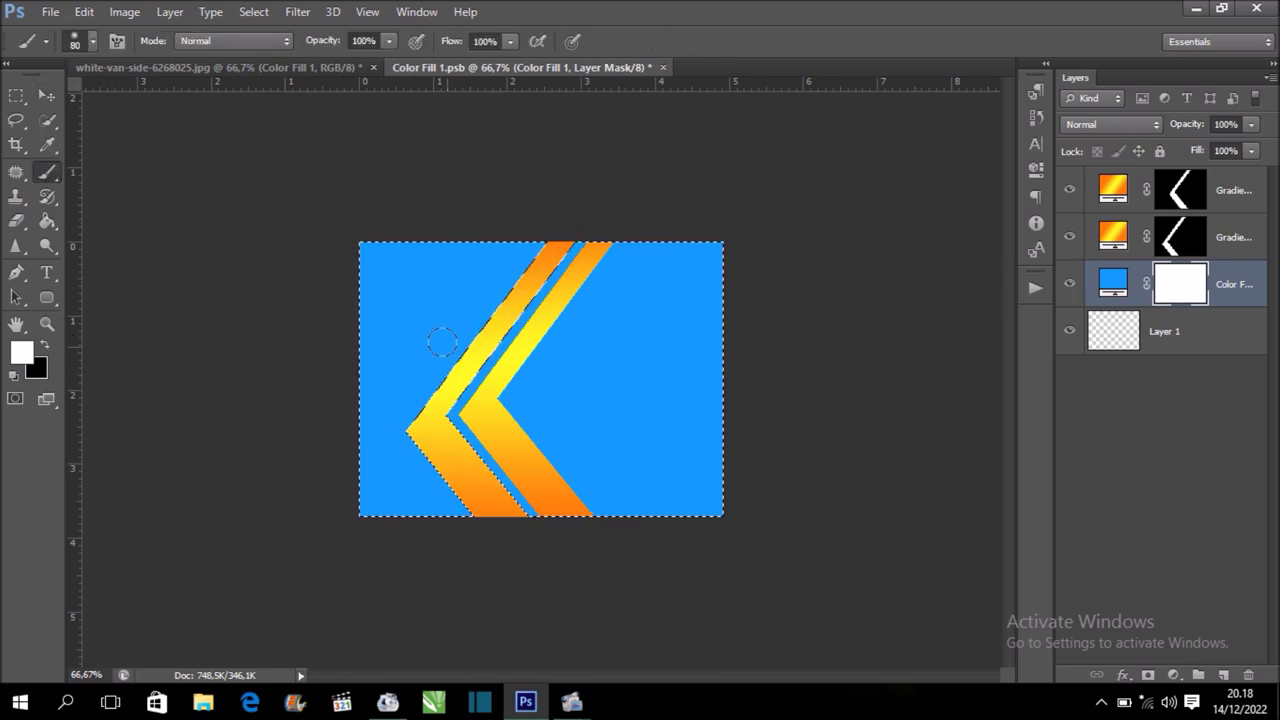
{"action": "key", "text": "x"}
{"action": "left_click_drag", "start_coordinate": [382, 368], "coordinate": [404, 261]}
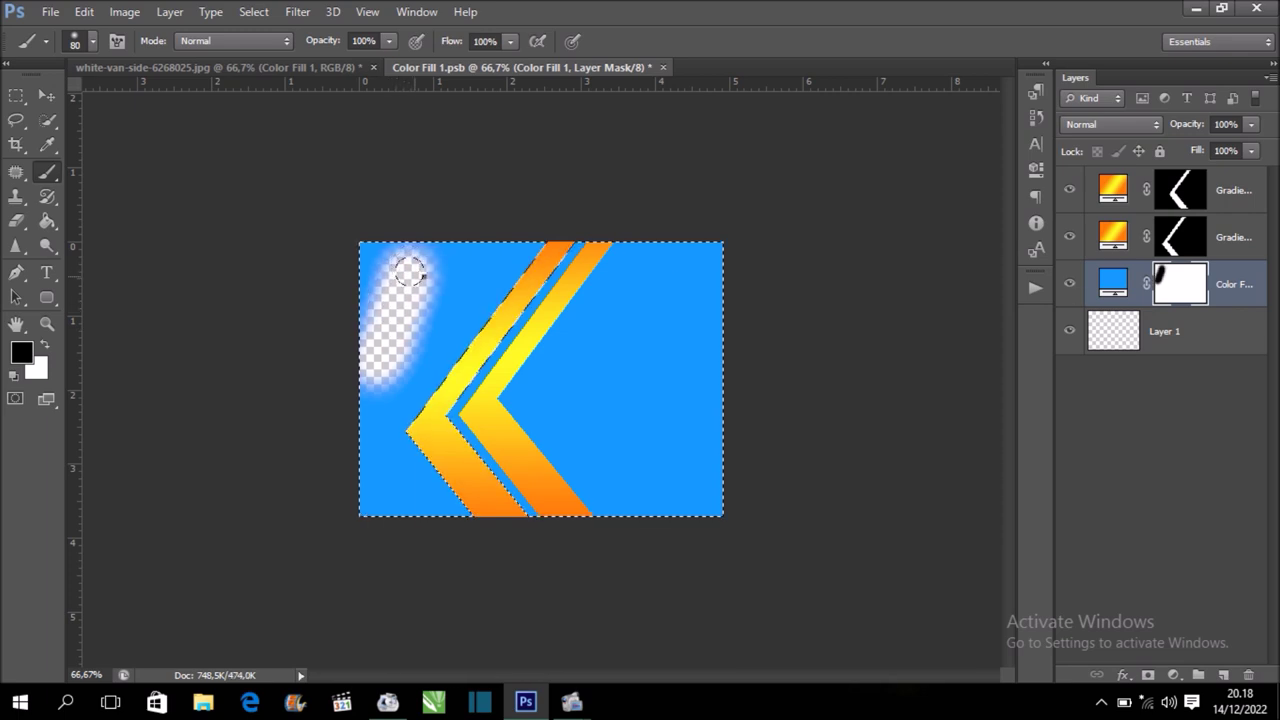
{"action": "right_click", "coordinate": [420, 273]}
{"action": "left_click_drag", "start_coordinate": [502, 319], "coordinate": [559, 318]}
{"action": "left_click", "coordinate": [620, 364]}
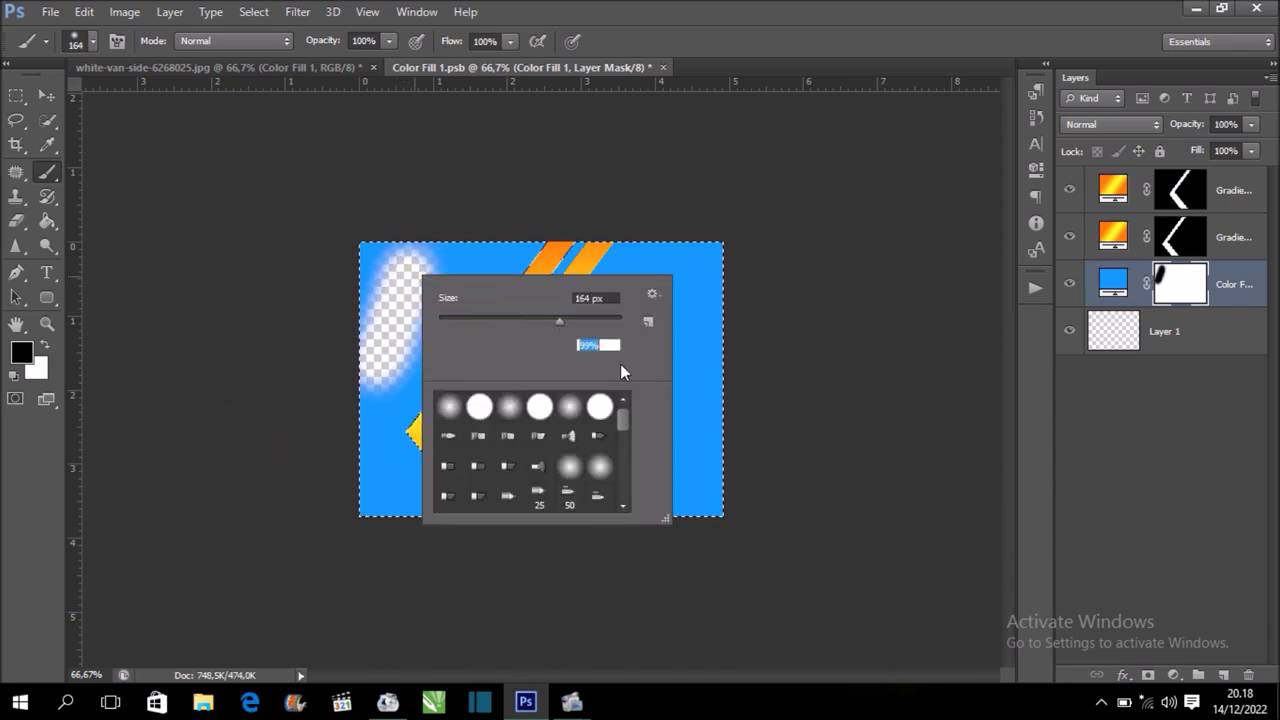
{"action": "key", "text": "Return"}
{"action": "mouse_move", "coordinate": [530, 246]}
{"action": "left_mouse_down"}
{"action": "mouse_move", "coordinate": [381, 332]}
{"action": "mouse_move", "coordinate": [382, 450]}
{"action": "left_mouse_up"}
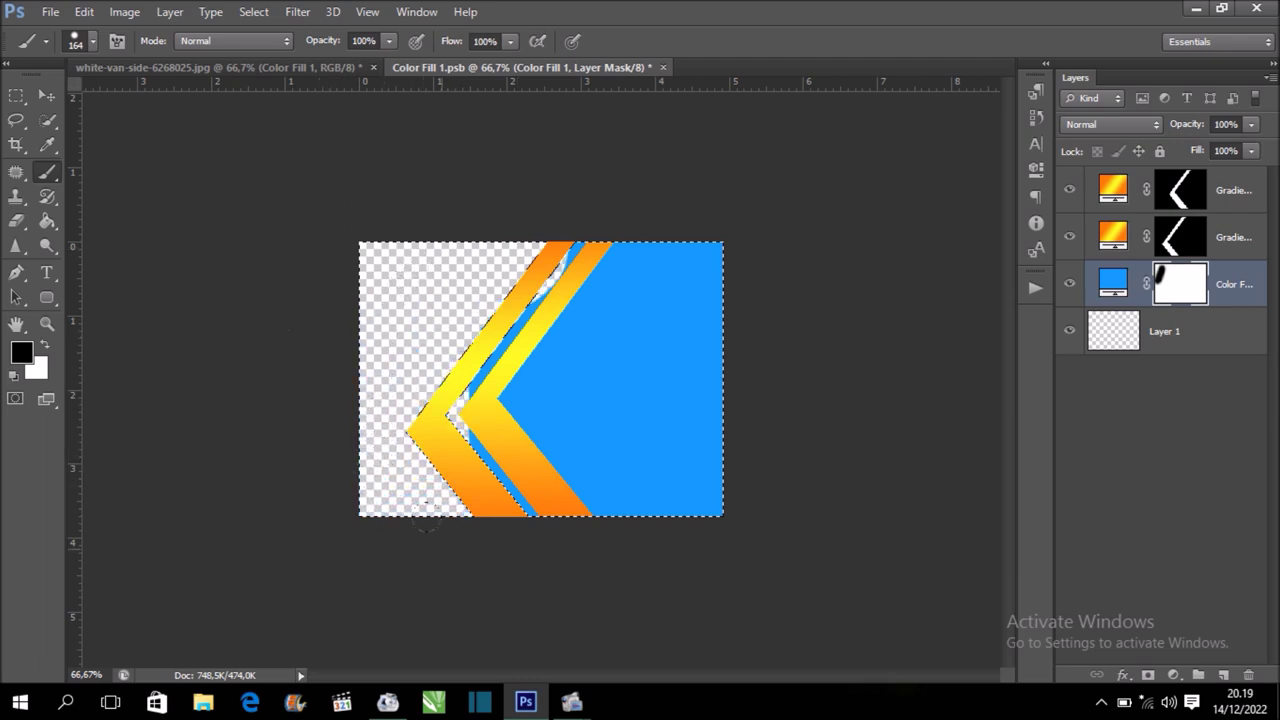
{"action": "key", "text": "ctrl+d"}
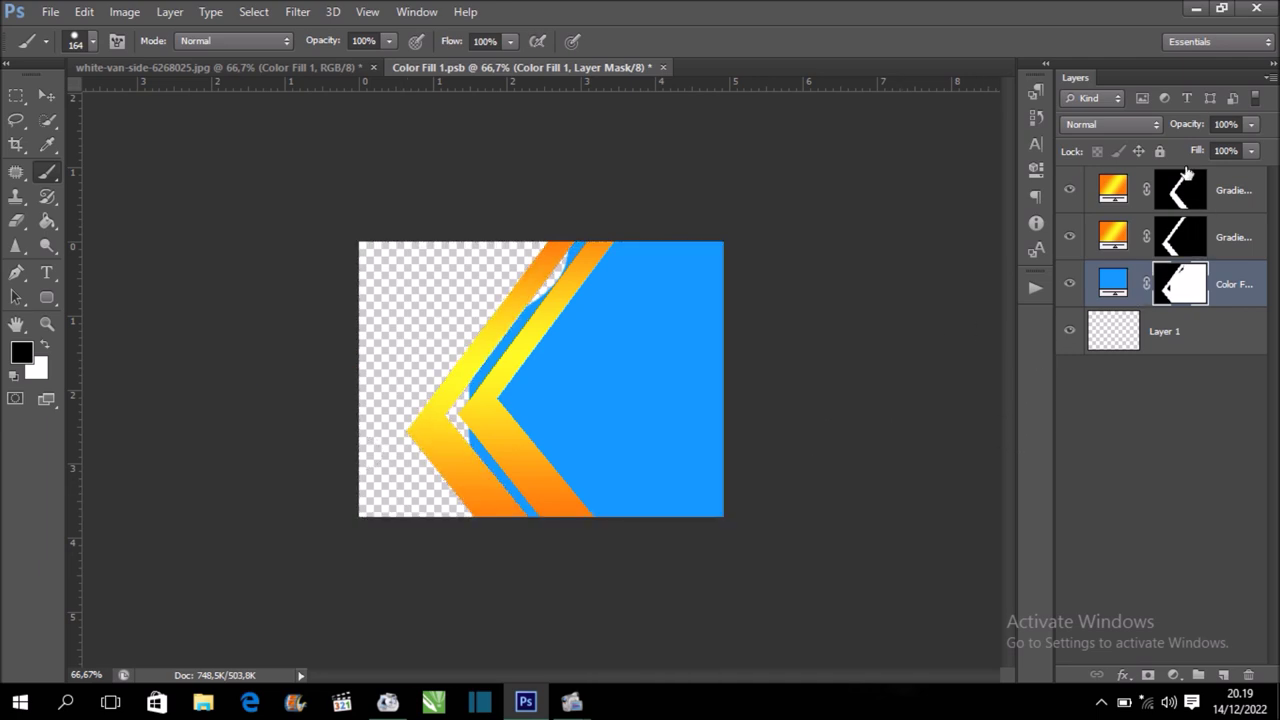
Paint out the blue sliver between the stripes through the inverted top-stripe mask selection
{"action": "left_click", "coordinate": [1184, 186], "text": "ctrl"}
{"action": "left_click", "coordinate": [254, 11]}
{"action": "left_click", "coordinate": [255, 85]}
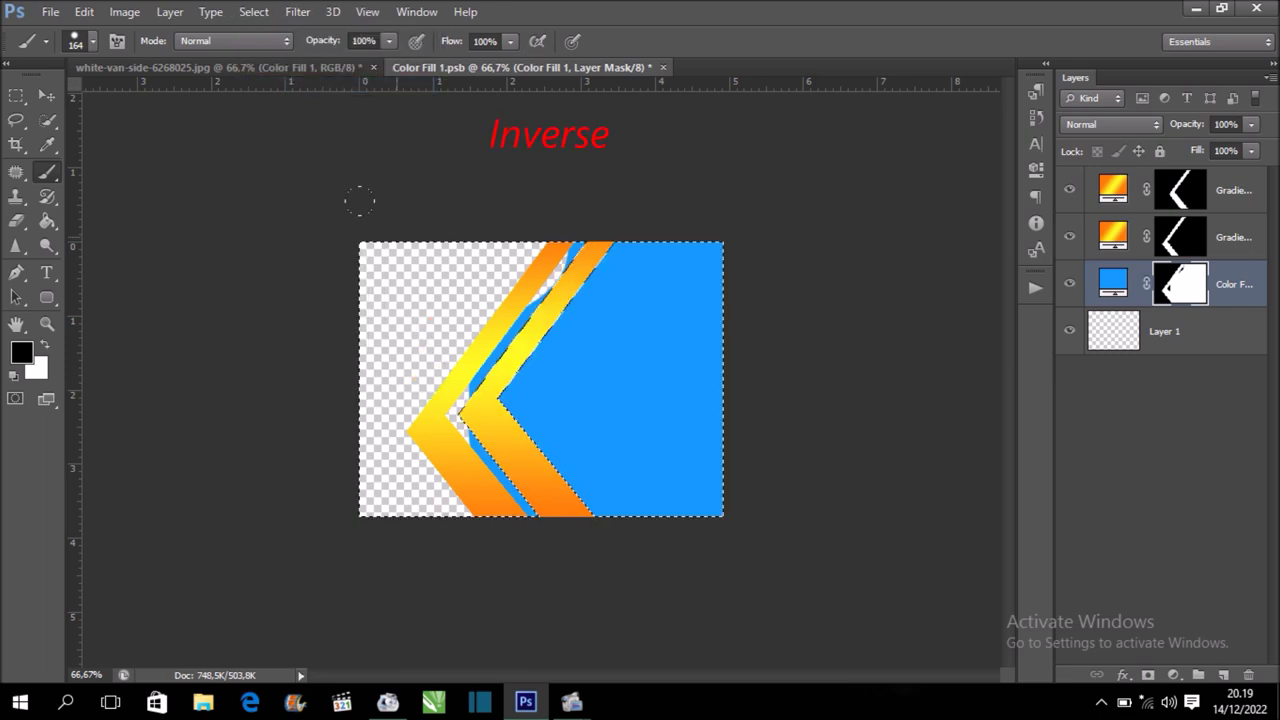
{"action": "left_click_drag", "start_coordinate": [545, 275], "coordinate": [467, 508]}
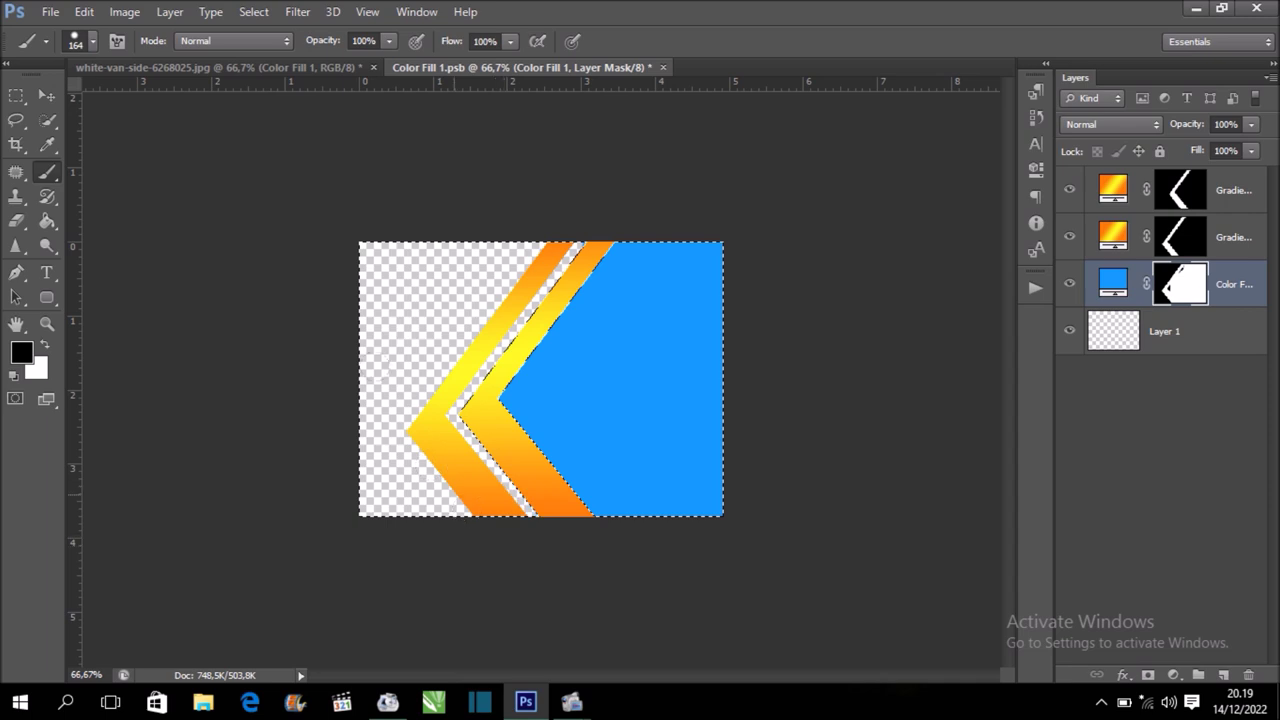
{"action": "key", "text": "ctrl+d"}
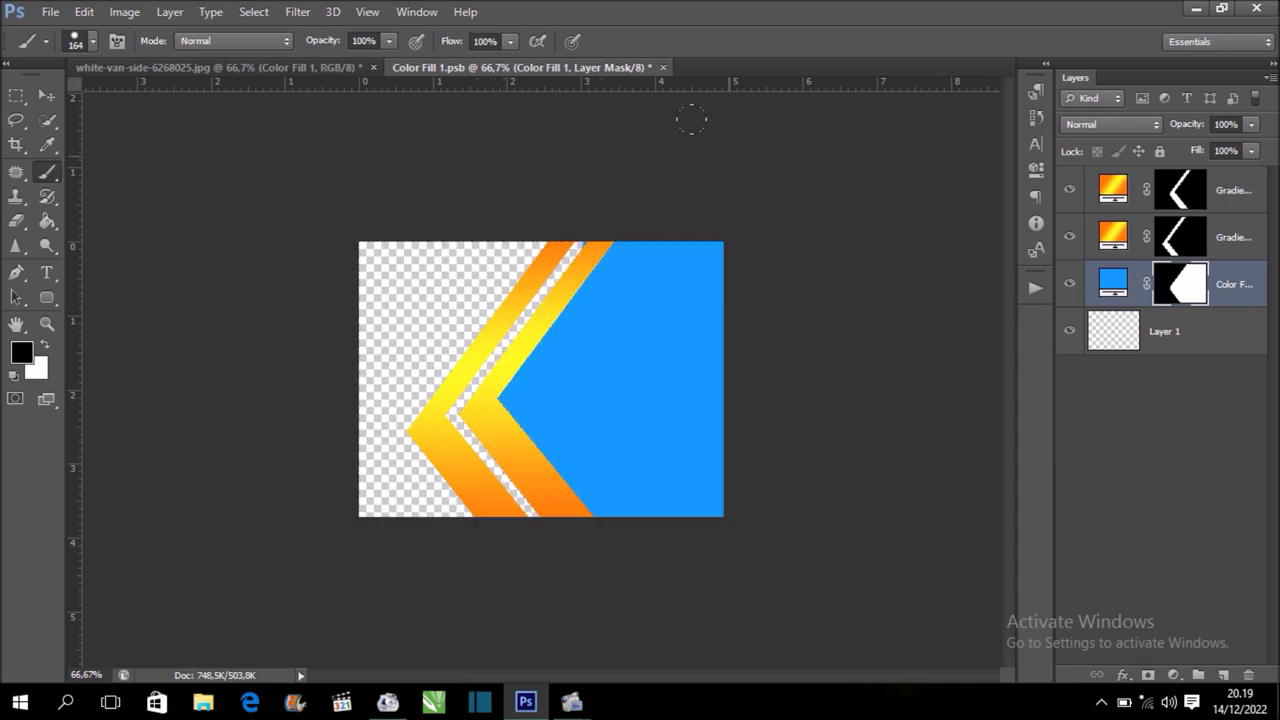
{"action": "left_click", "coordinate": [50, 95]}
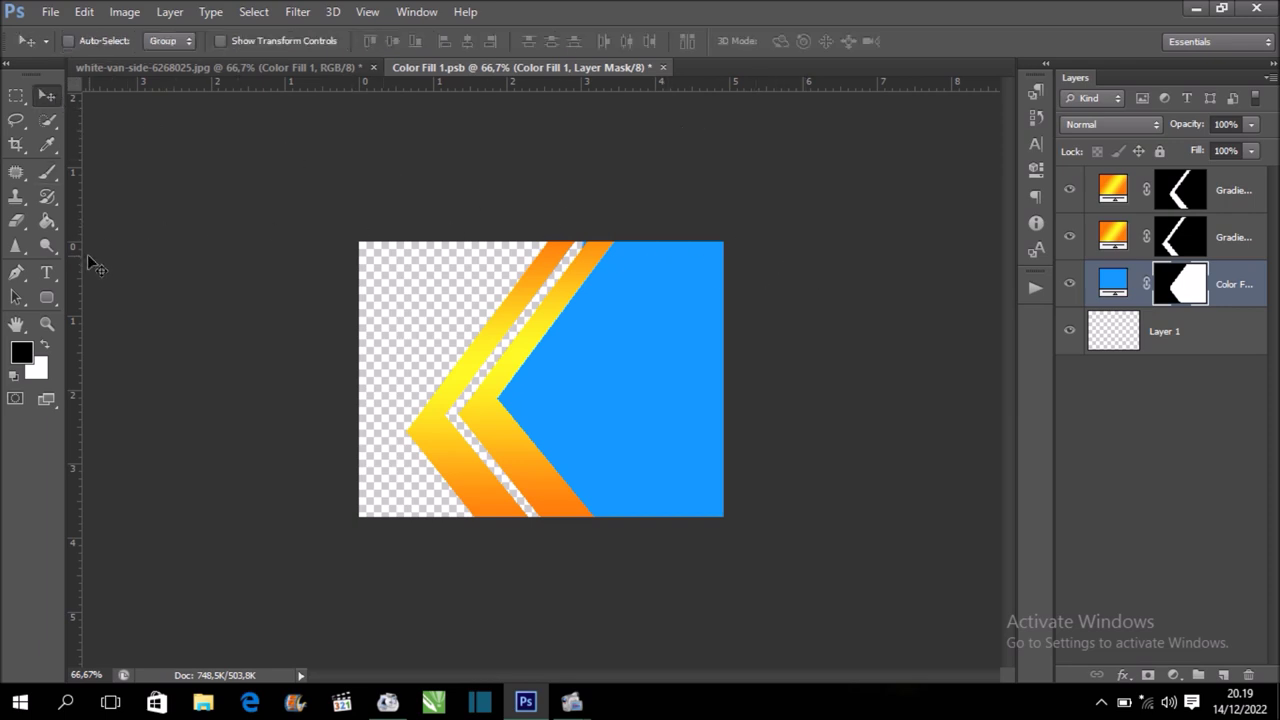
{"action": "left_click", "coordinate": [48, 272]}
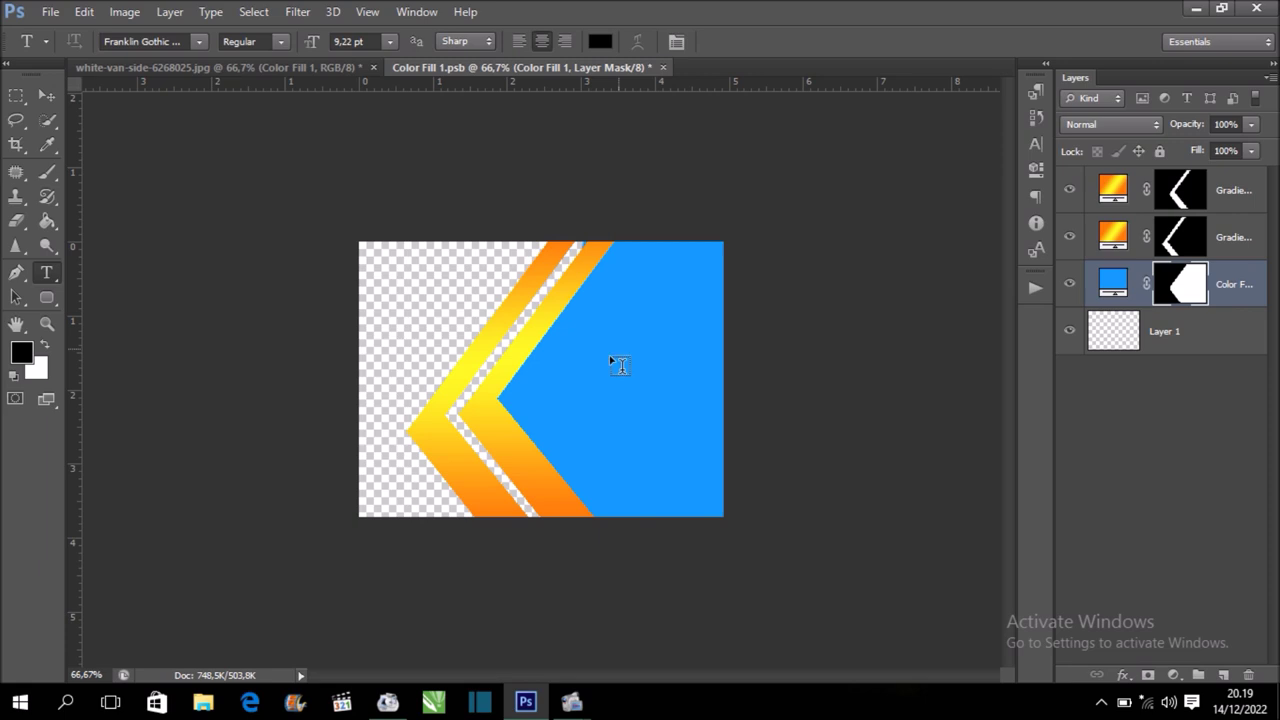
Type 'FAST DELIVERY' on the blue panel and move the text into position
{"action": "left_click", "coordinate": [548, 383]}
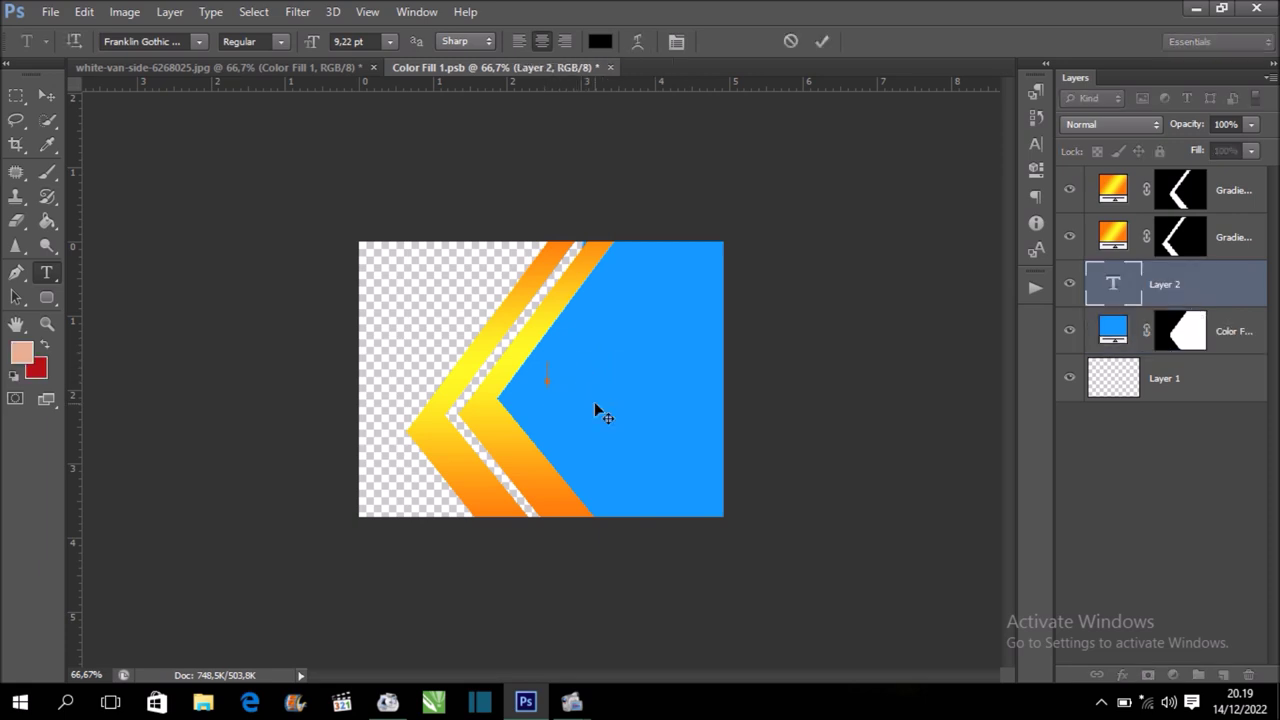
{"action": "type", "text": "fast"}
{"action": "key", "text": "BackSpace"}
{"action": "key", "text": "BackSpace"}
{"action": "key", "text": "BackSpace"}
{"action": "key", "text": "BackSpace"}
{"action": "type", "text": "FS"}
{"action": "key", "text": "BackSpace"}
{"action": "type", "text": "AST"}
{"action": "type", "text": " DELIVE"}
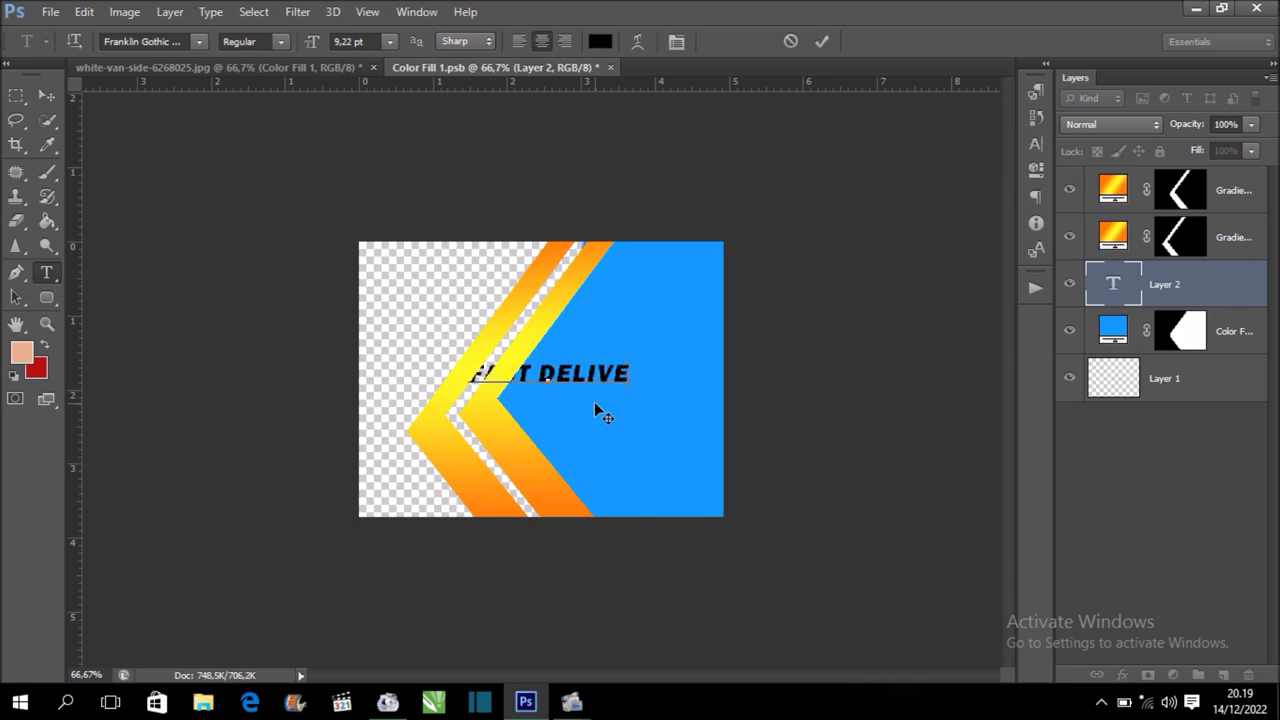
{"action": "type", "text": "Y"}
{"action": "key", "text": "BackSpace"}
{"action": "type", "text": "RY"}
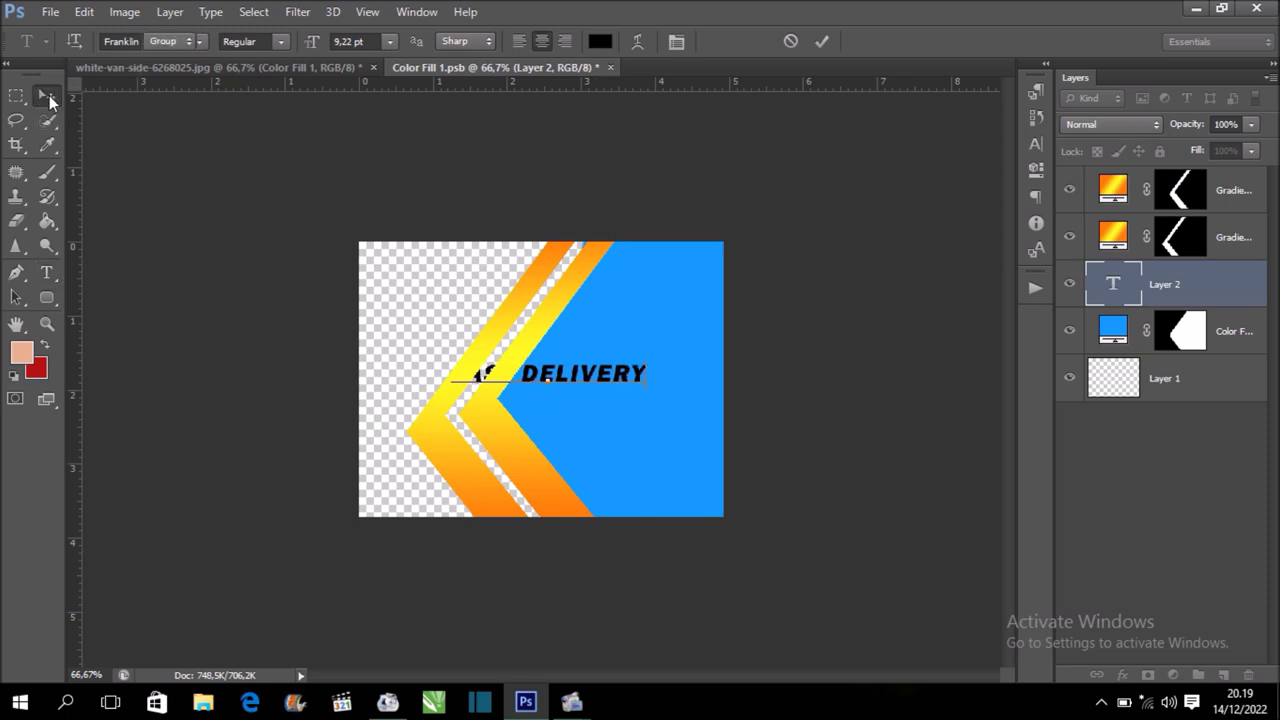
{"action": "left_click", "coordinate": [47, 95]}
{"action": "mouse_move", "coordinate": [565, 371]}
{"action": "left_mouse_down"}
{"action": "mouse_move", "coordinate": [632, 400]}
{"action": "mouse_move", "coordinate": [560, 305]}
{"action": "mouse_move", "coordinate": [584, 287]}
{"action": "left_mouse_up"}
Make the FAST DELIVERY text white in the Character panel, then bring up the file-open browser
{"action": "key", "text": "ctrl+plus"}
{"action": "key", "text": "ctrl+plus"}
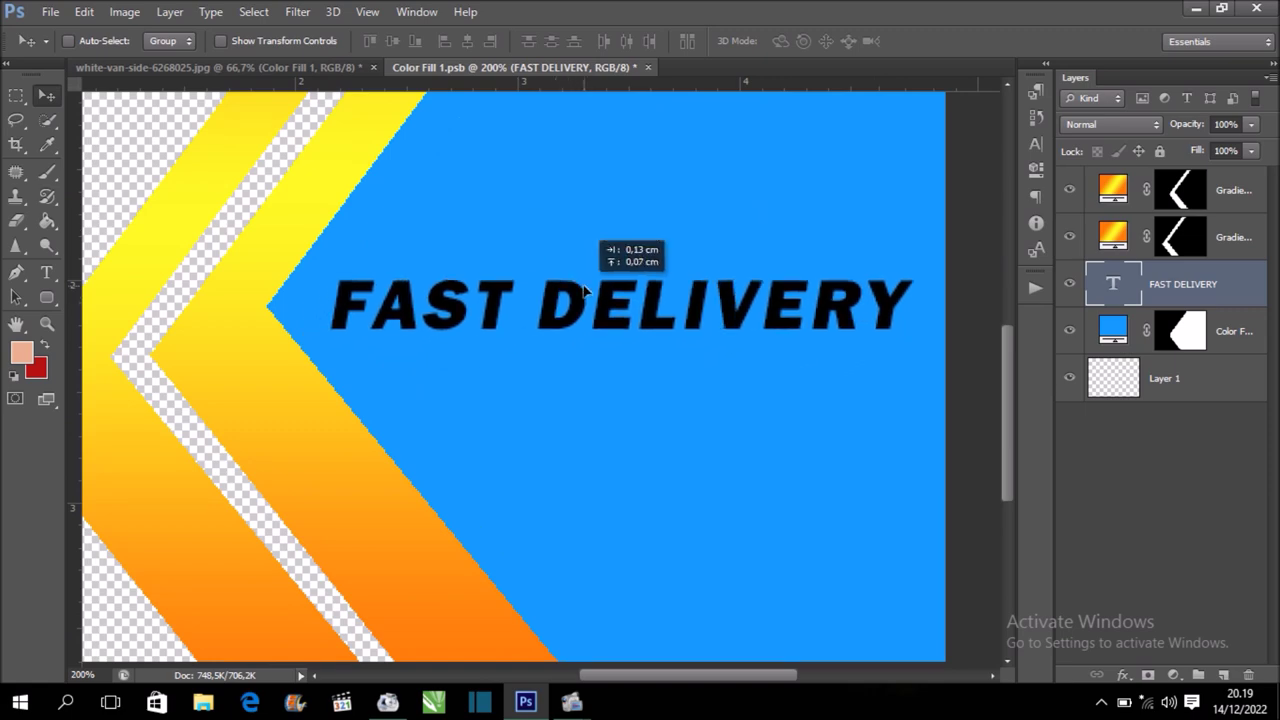
{"action": "left_click", "coordinate": [1036, 145]}
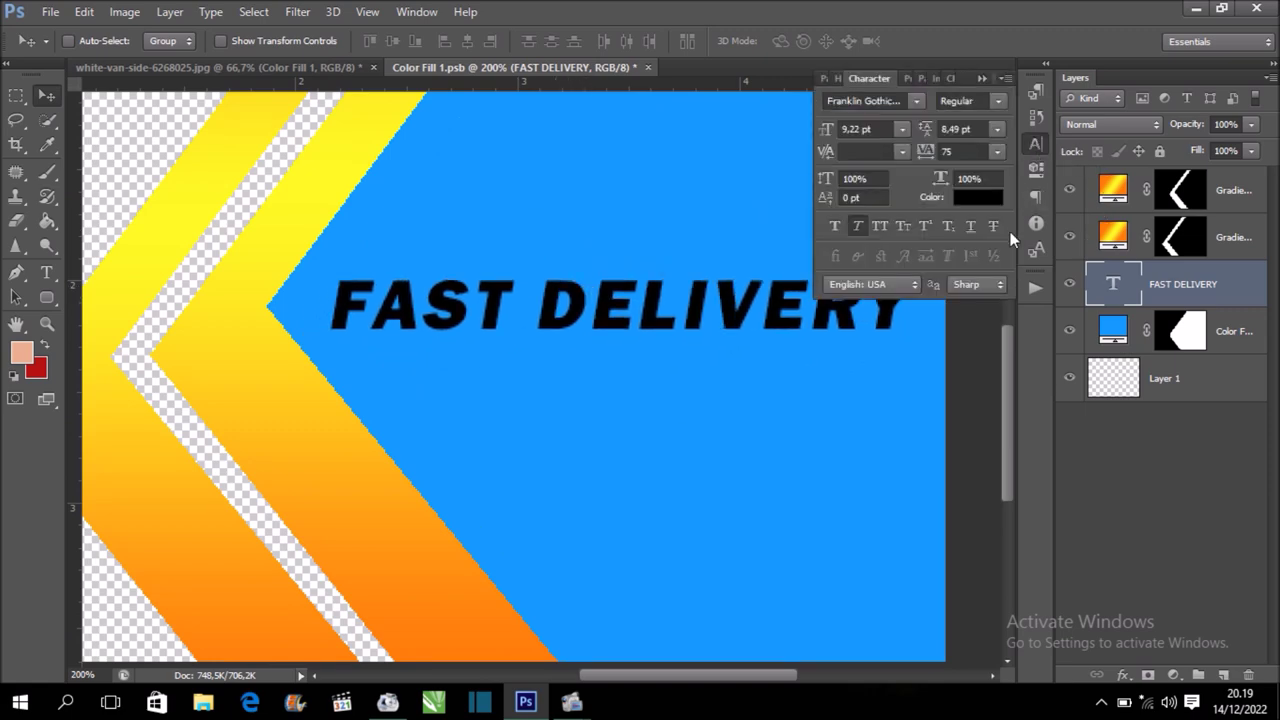
{"action": "left_click", "coordinate": [978, 197]}
{"action": "left_click_drag", "start_coordinate": [832, 256], "coordinate": [686, 214]}
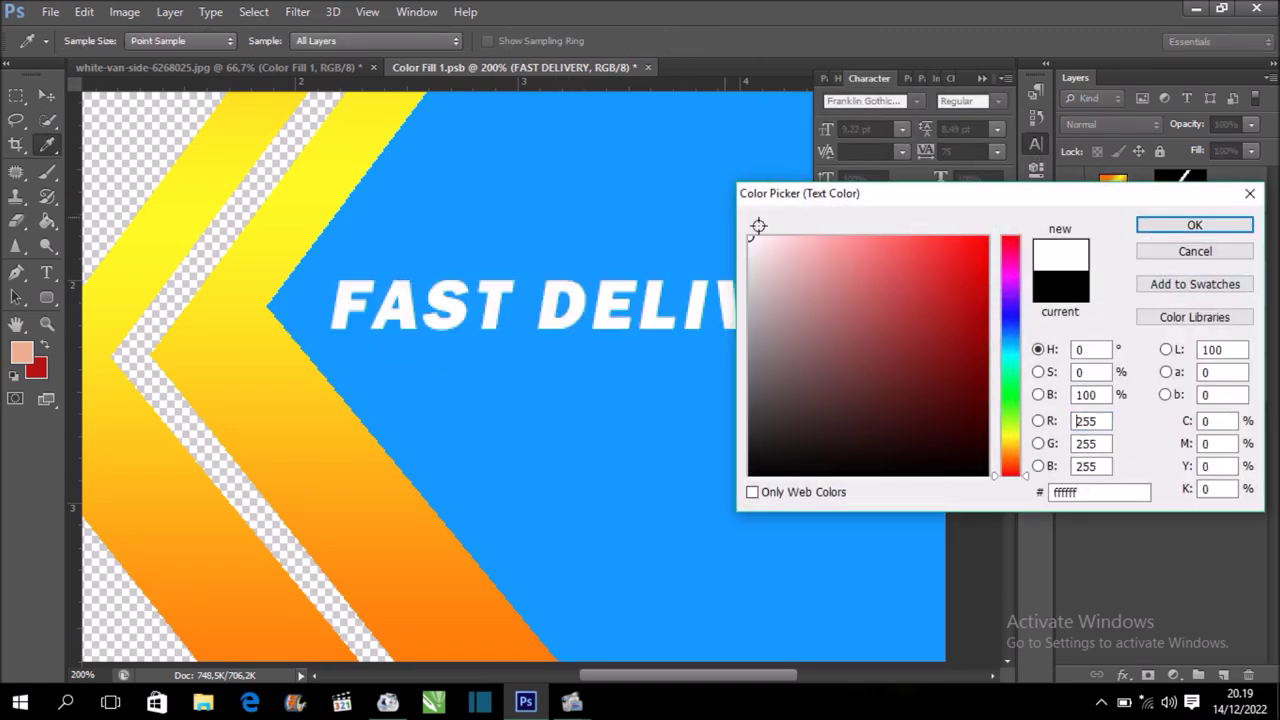
{"action": "left_click", "coordinate": [1231, 224]}
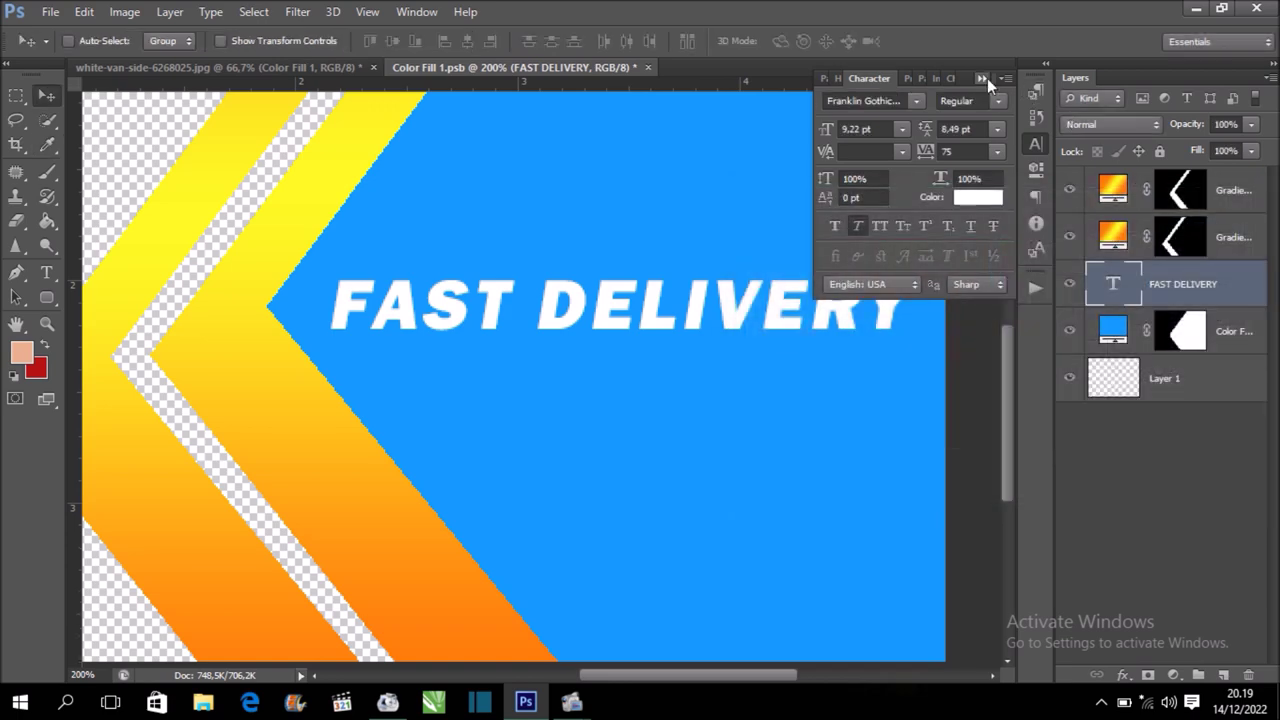
{"action": "left_click", "coordinate": [987, 78]}
{"action": "key", "text": "ctrl+1"}
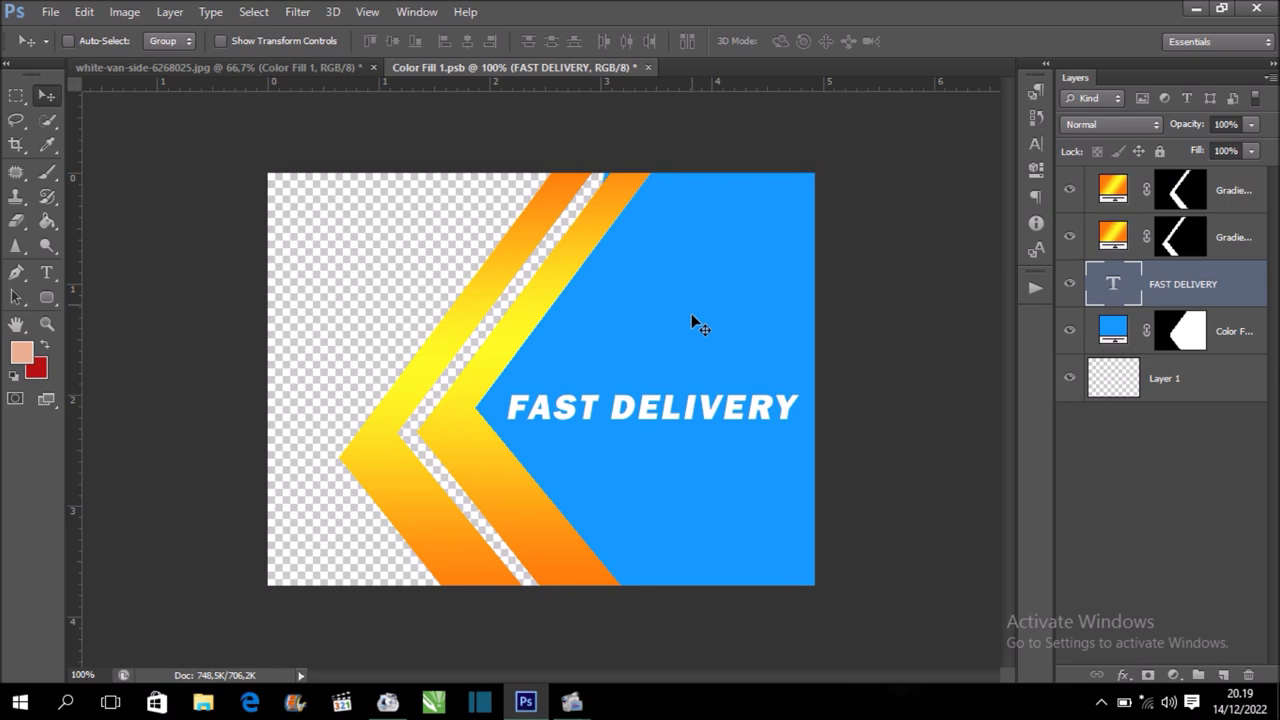
{"action": "key", "text": "ctrl+o"}
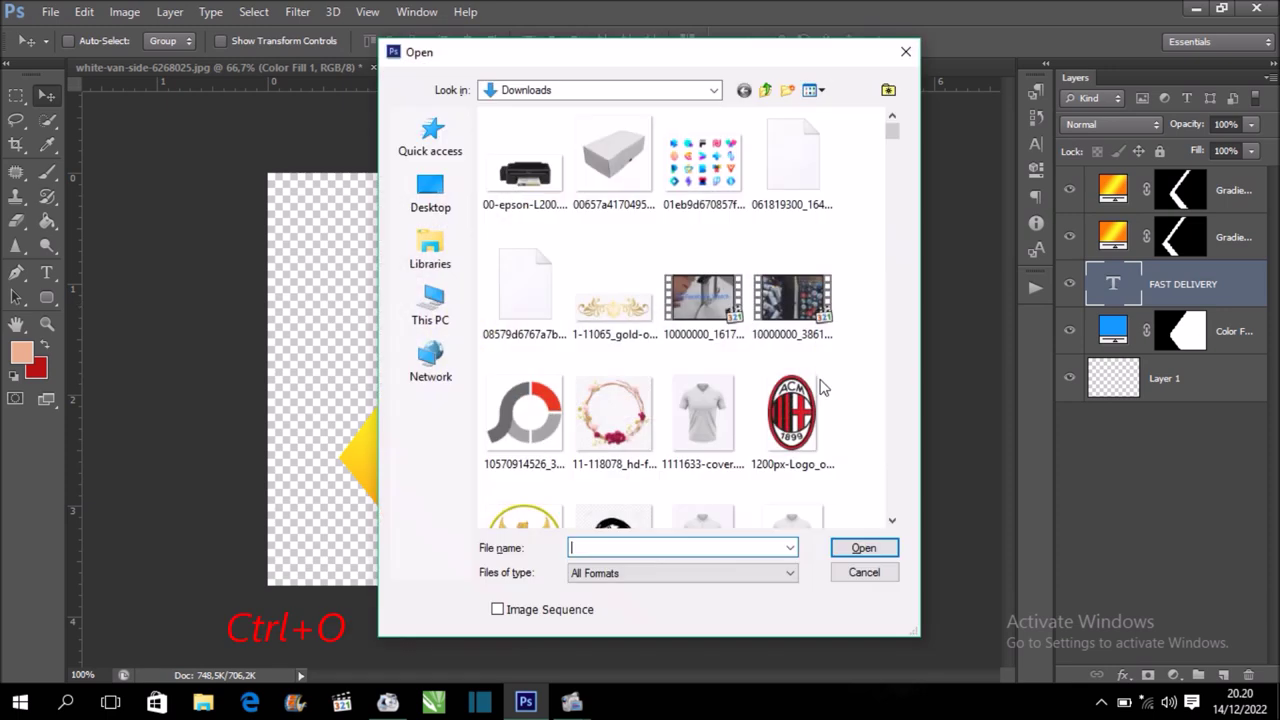
Open the Carton-demballage photo and select just the box using Magic Wand plus Inverse
{"action": "left_click", "coordinate": [550, 130]}
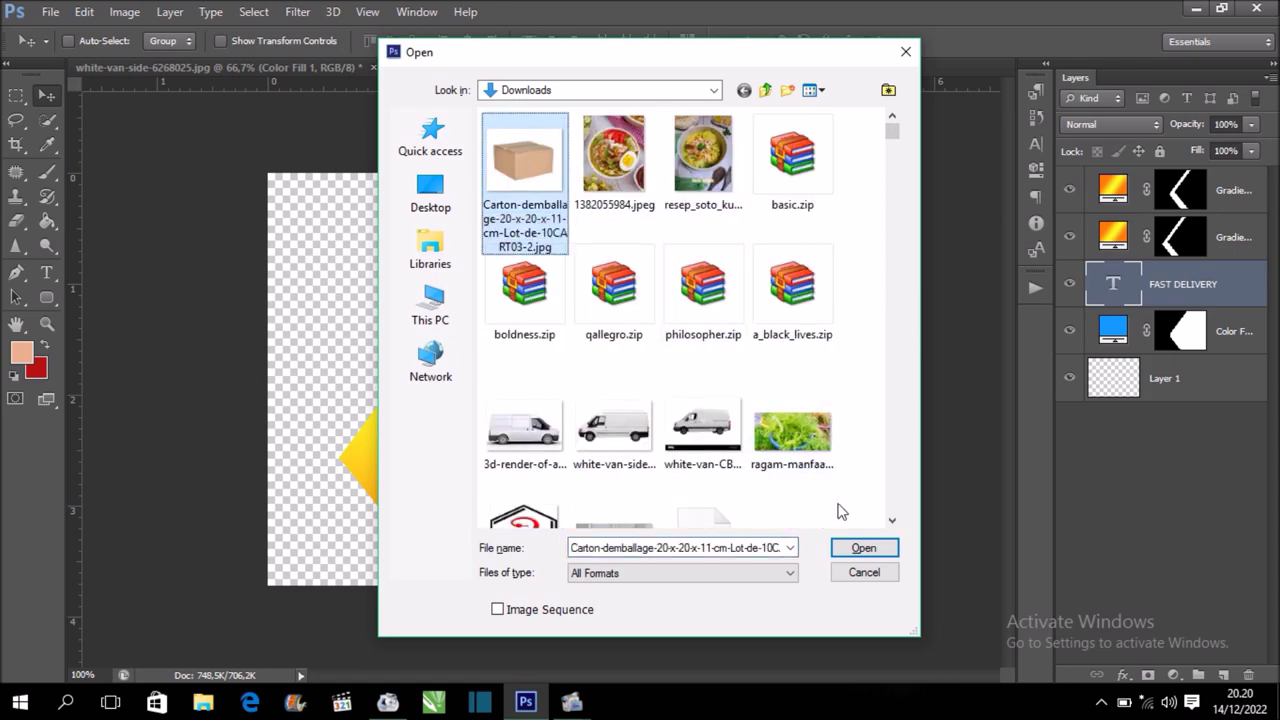
{"action": "left_click", "coordinate": [862, 548]}
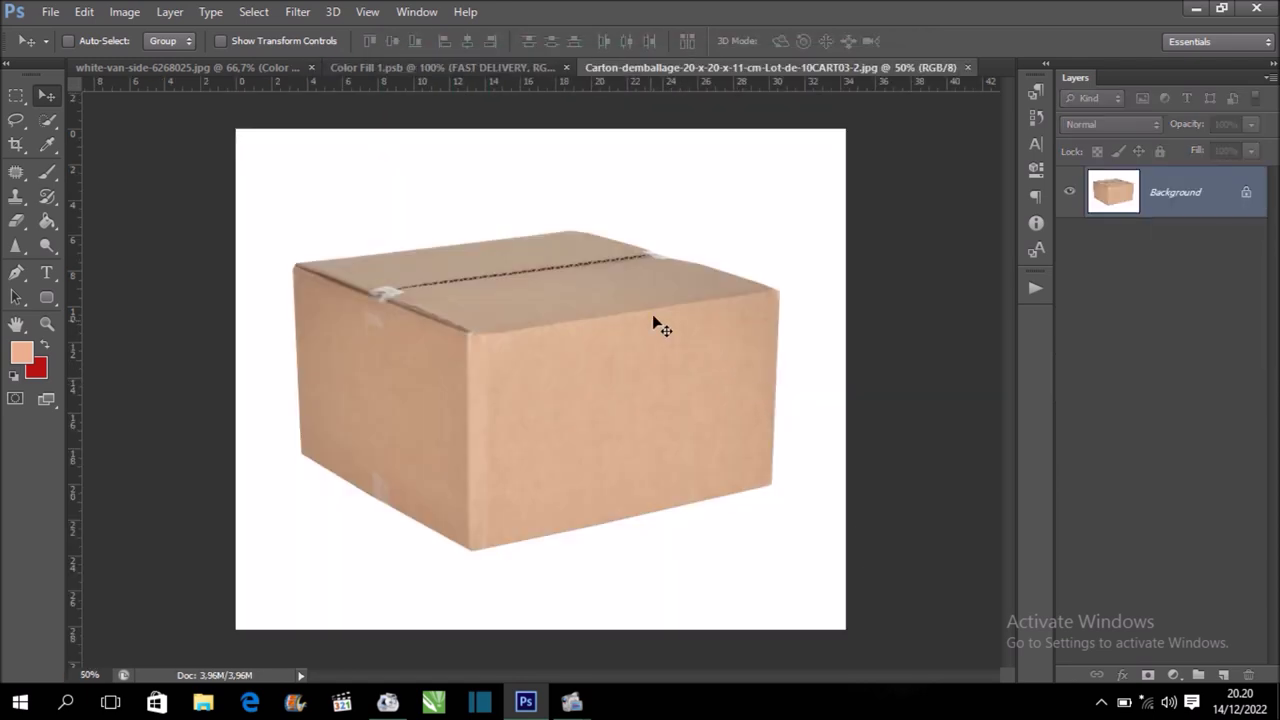
{"action": "left_click", "coordinate": [47, 120]}
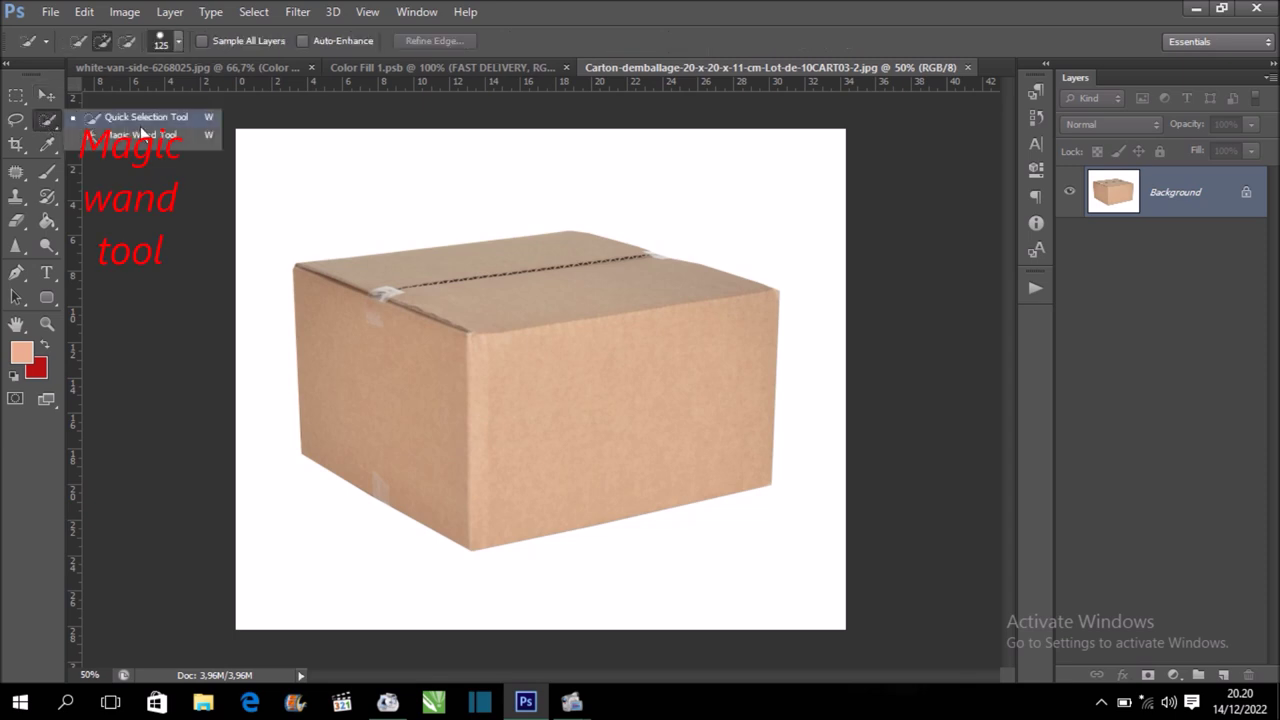
{"action": "left_click", "coordinate": [146, 132]}
{"action": "left_click", "coordinate": [355, 178]}
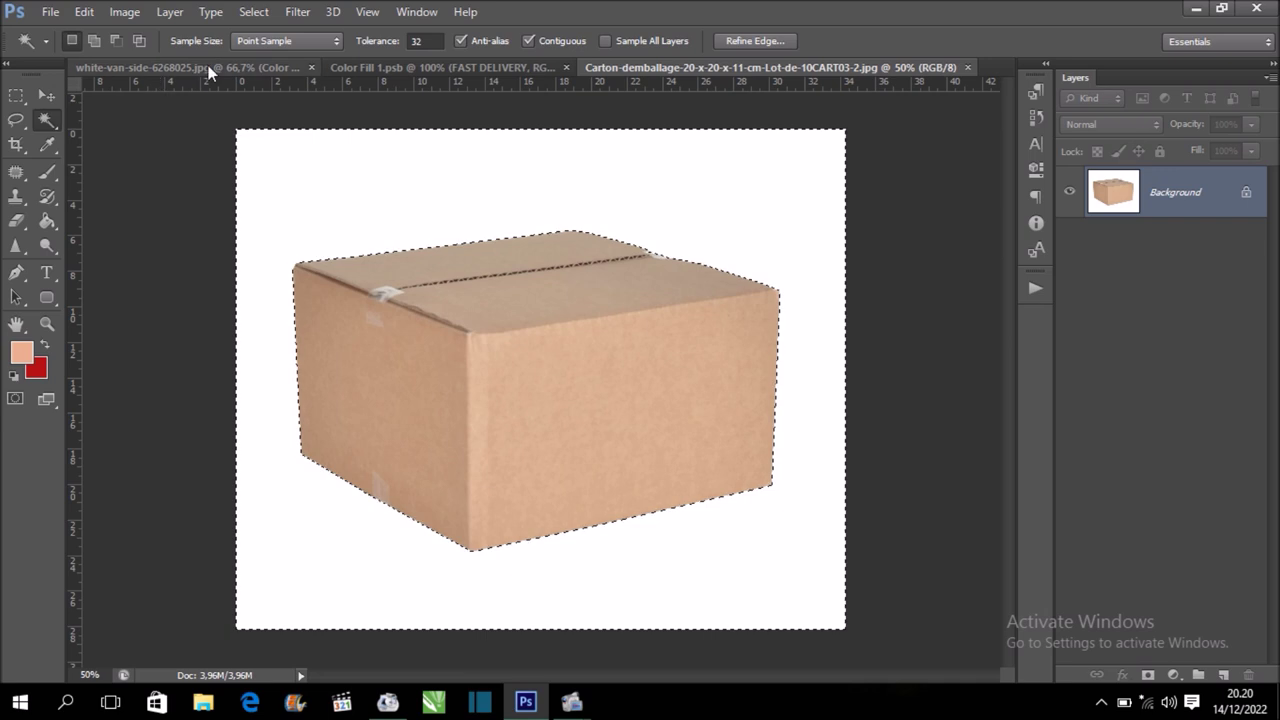
{"action": "left_click", "coordinate": [252, 11]}
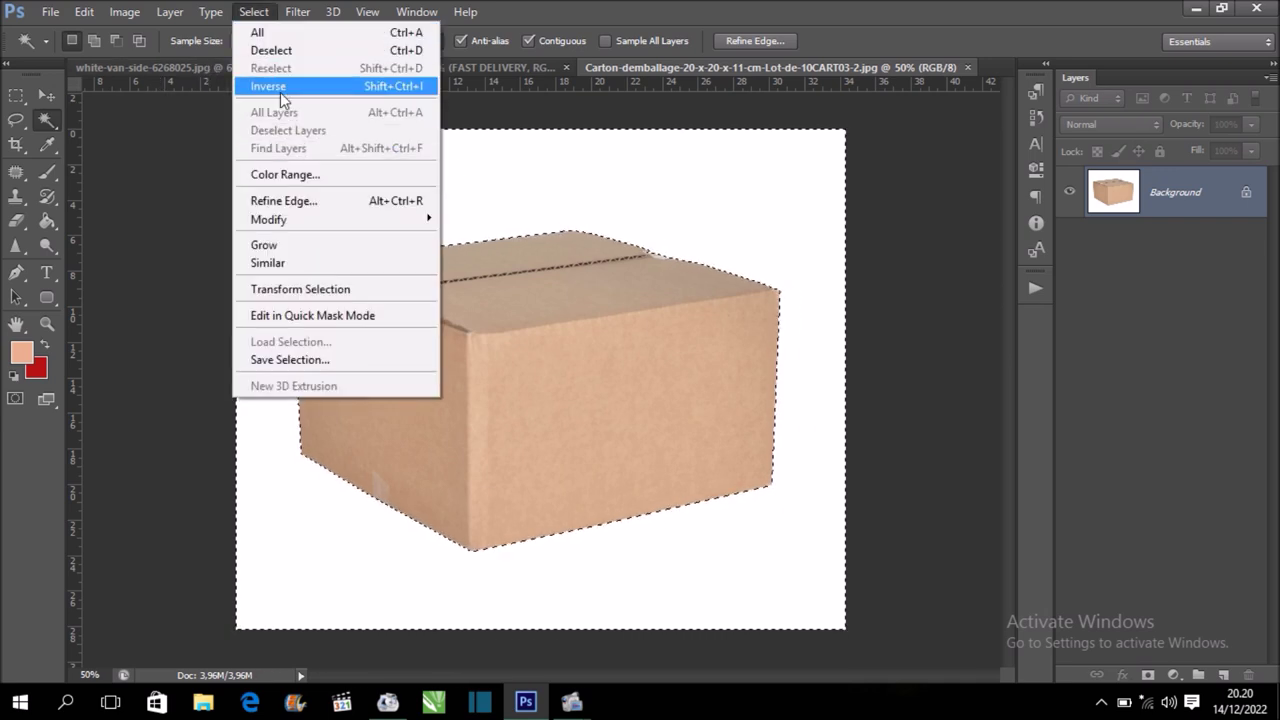
{"action": "left_click", "coordinate": [270, 87]}
Drag the selected cardboard box into the Color Fill 1.psb chevron design
{"action": "left_click", "coordinate": [44, 93]}
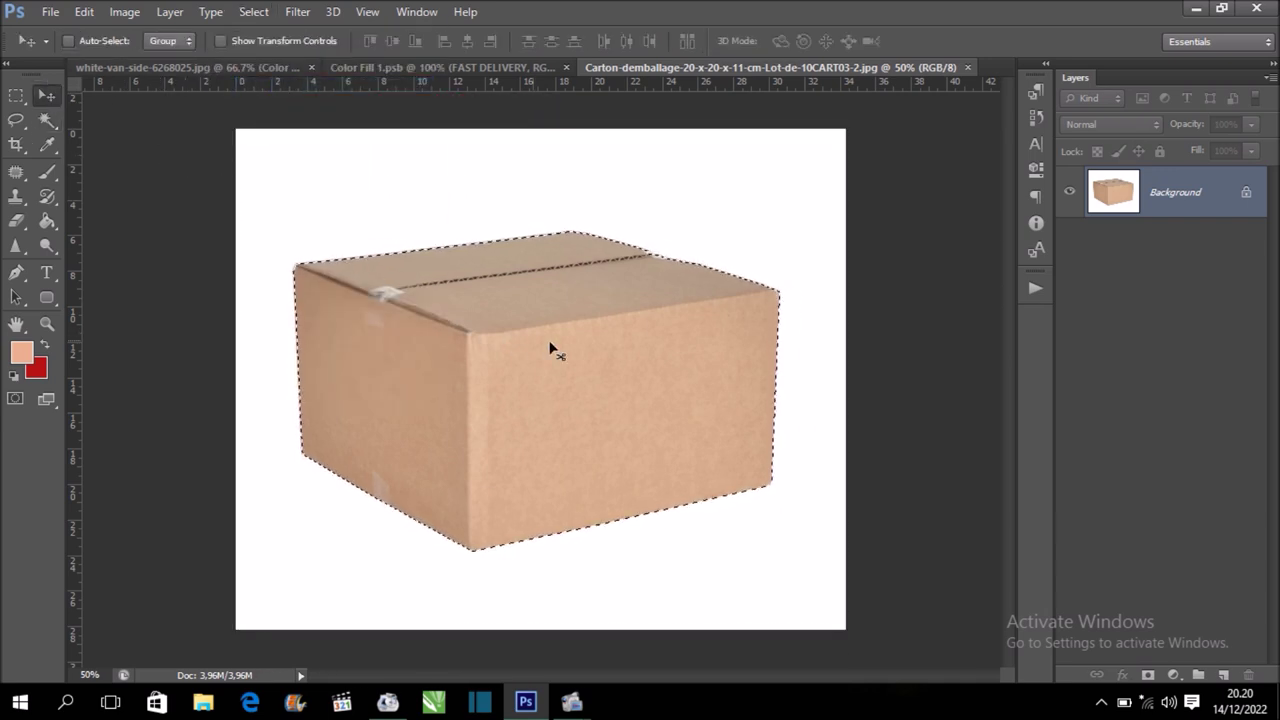
{"action": "left_click_drag", "start_coordinate": [587, 339], "coordinate": [462, 85]}
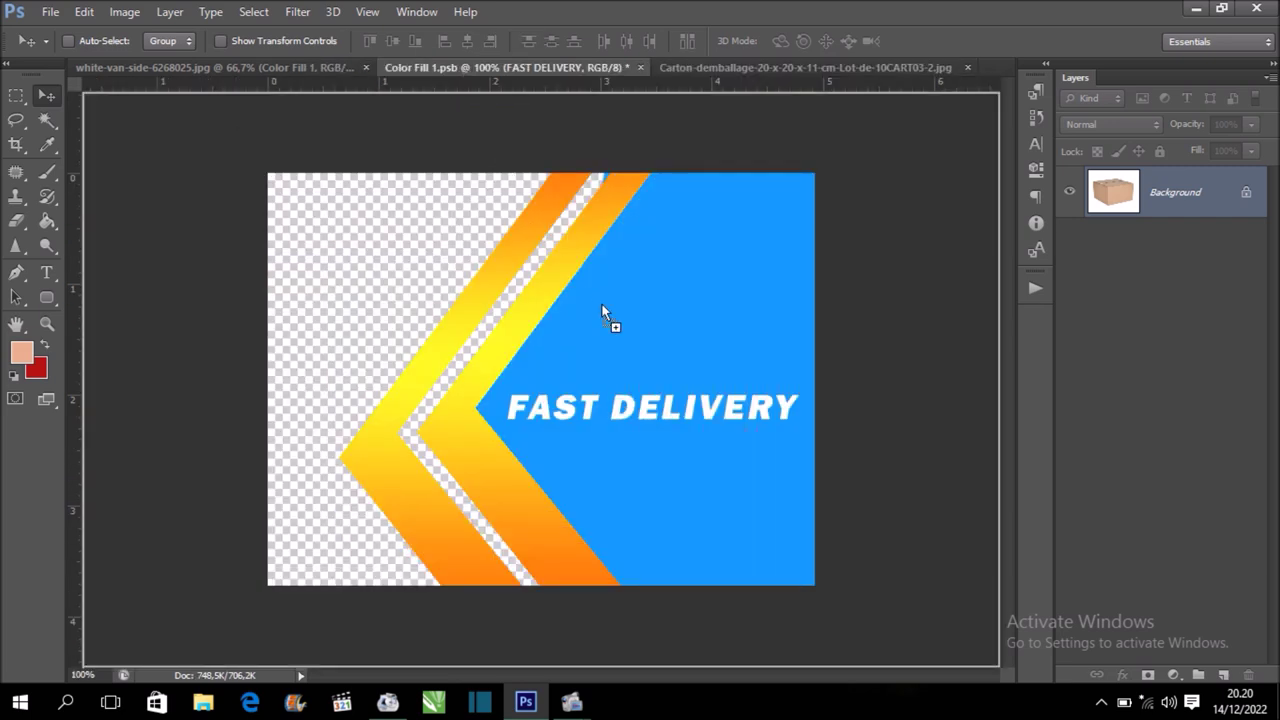
{"action": "left_click_drag", "start_coordinate": [462, 85], "coordinate": [606, 316]}
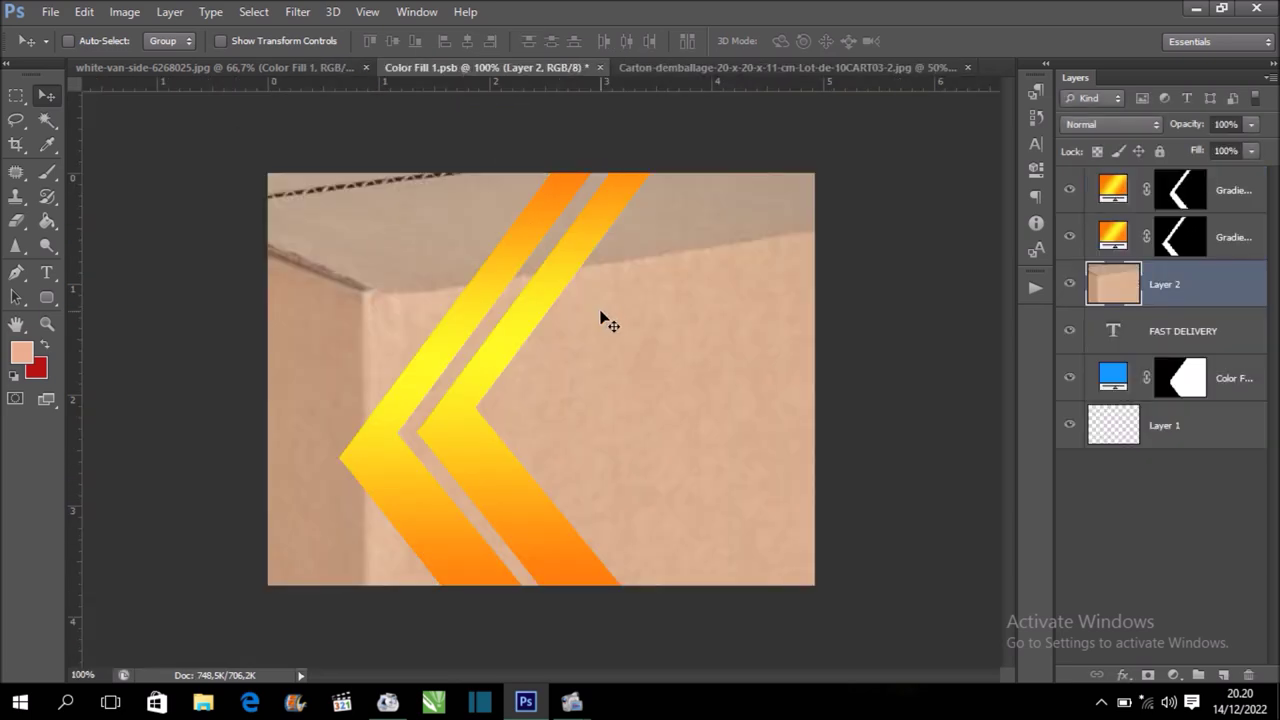
Shrink the cardboard box with Free Transform to fit the blue panel
{"action": "key", "text": "ctrl+minus"}
{"action": "key", "text": "ctrl+minus"}
{"action": "key", "text": "ctrl+minus"}
{"action": "key", "text": "ctrl+t"}
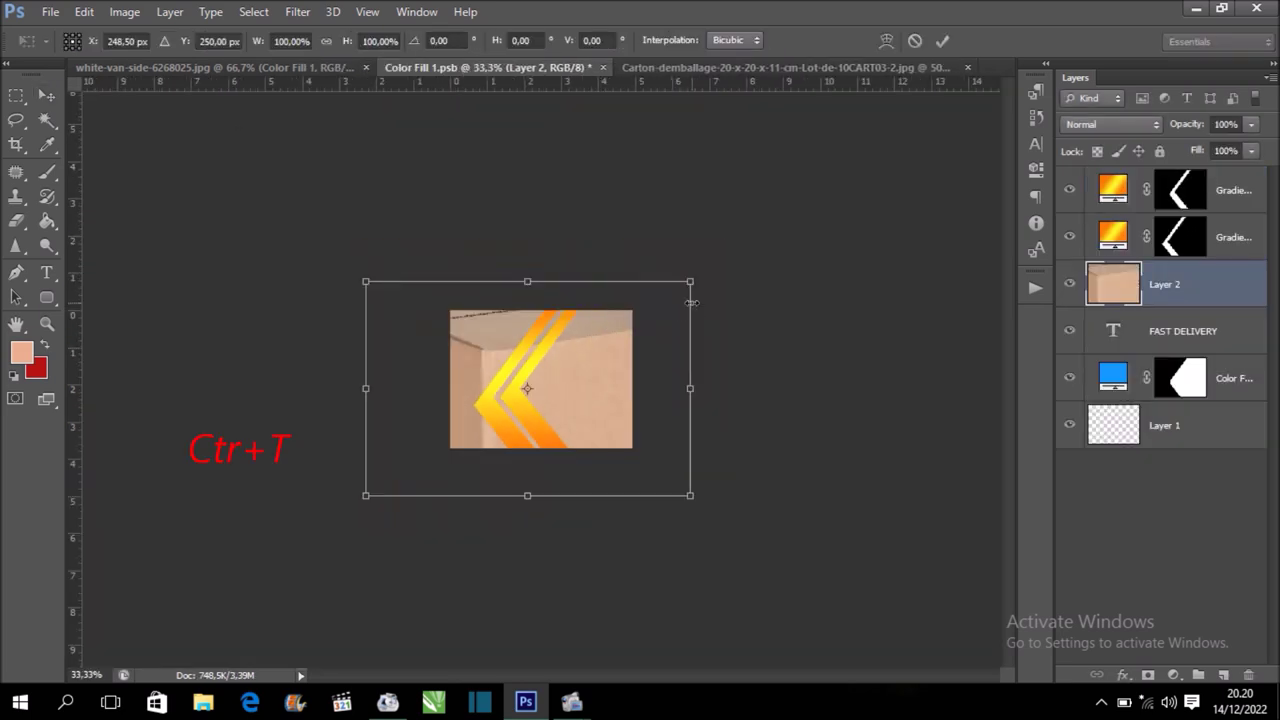
{"action": "mouse_move", "coordinate": [701, 287]}
{"action": "left_mouse_down"}
{"action": "mouse_move", "coordinate": [523, 393]}
{"action": "mouse_move", "coordinate": [616, 324]}
{"action": "left_mouse_up"}
{"action": "left_click_drag", "start_coordinate": [487, 299], "coordinate": [561, 345]}
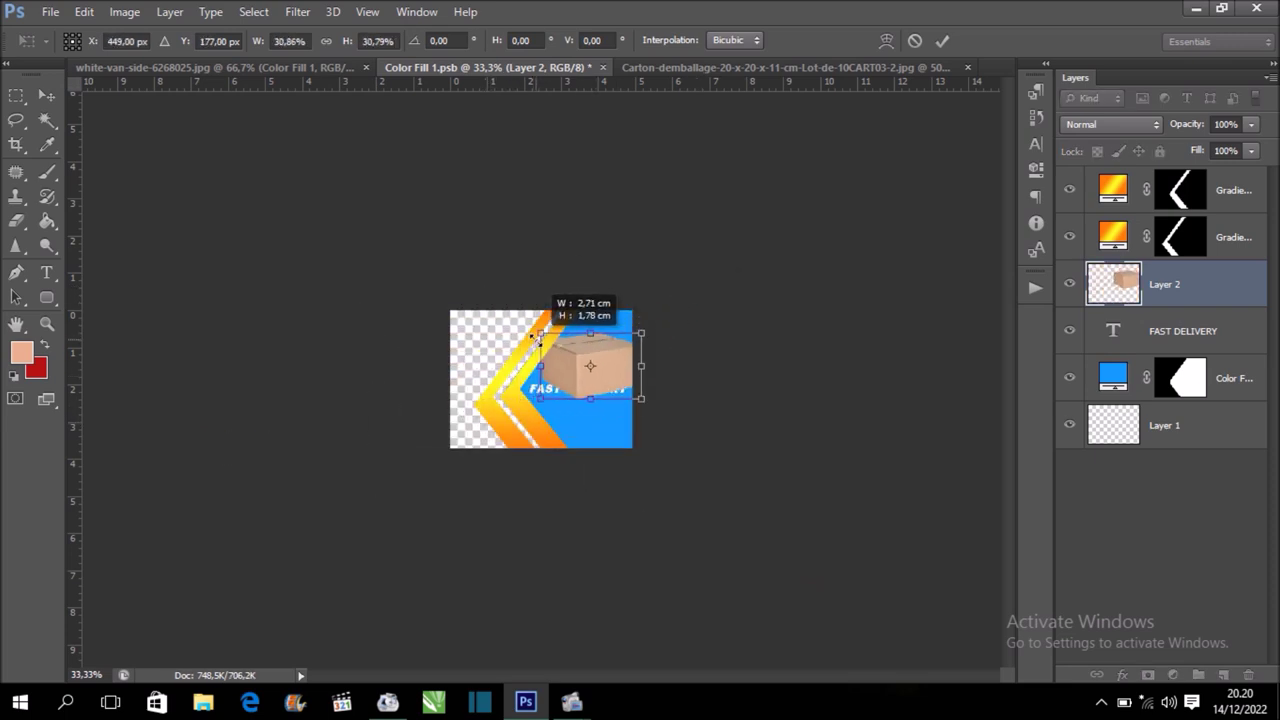
{"action": "key", "text": "Return"}
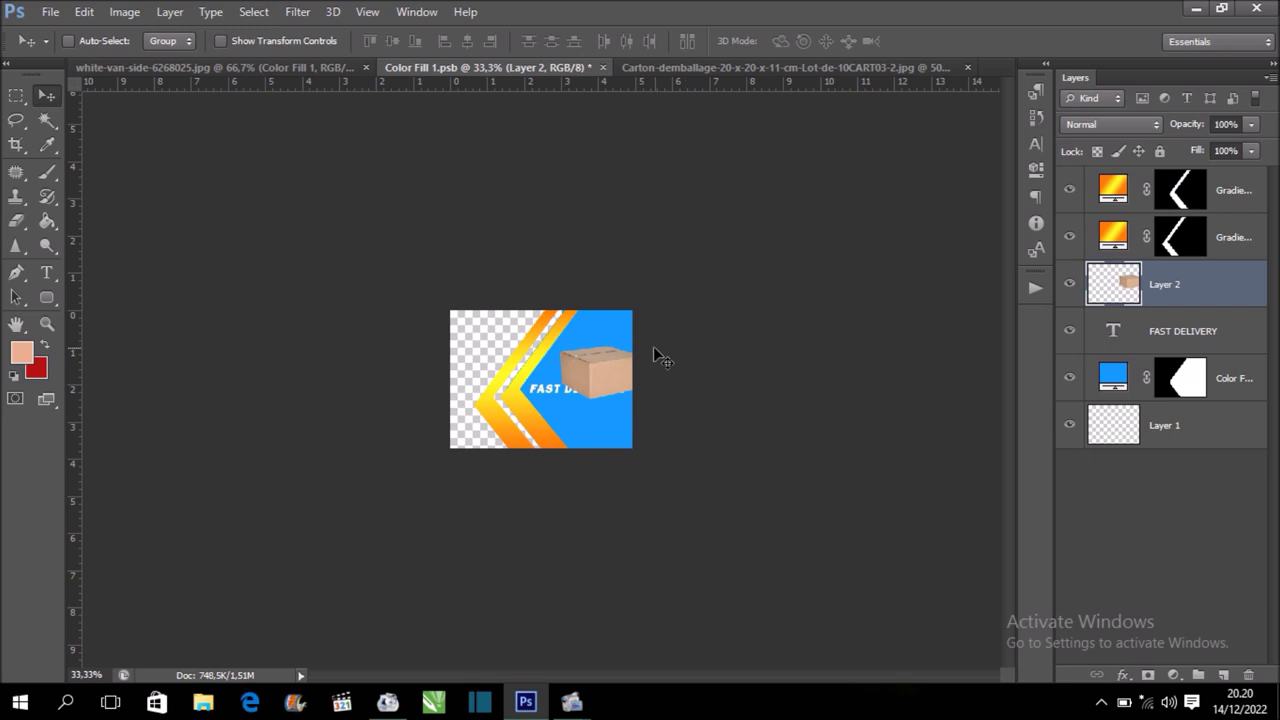
Shrink the box slightly more and position it just above FAST DELIVERY
{"action": "key", "text": "ctrl+plus"}
{"action": "key", "text": "ctrl+plus"}
{"action": "left_click_drag", "start_coordinate": [630, 357], "coordinate": [634, 324]}
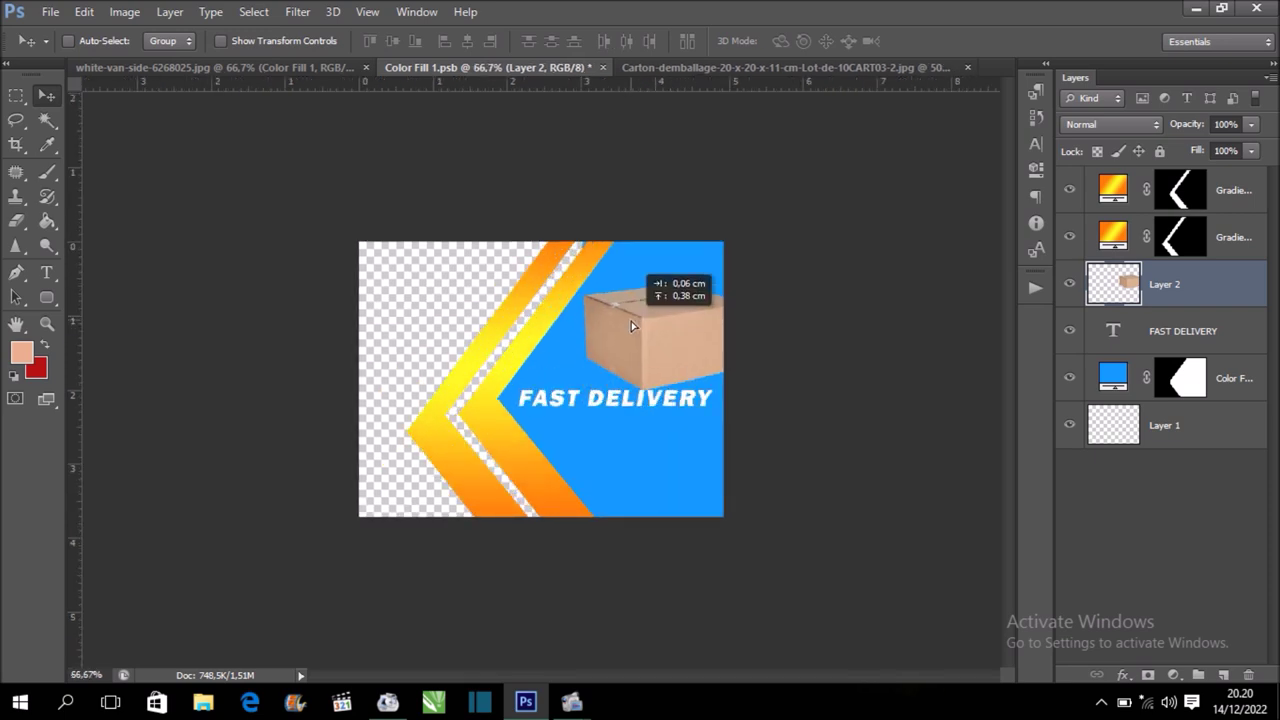
{"action": "key", "text": "ctrl+t"}
{"action": "left_click_drag", "start_coordinate": [744, 287], "coordinate": [700, 325]}
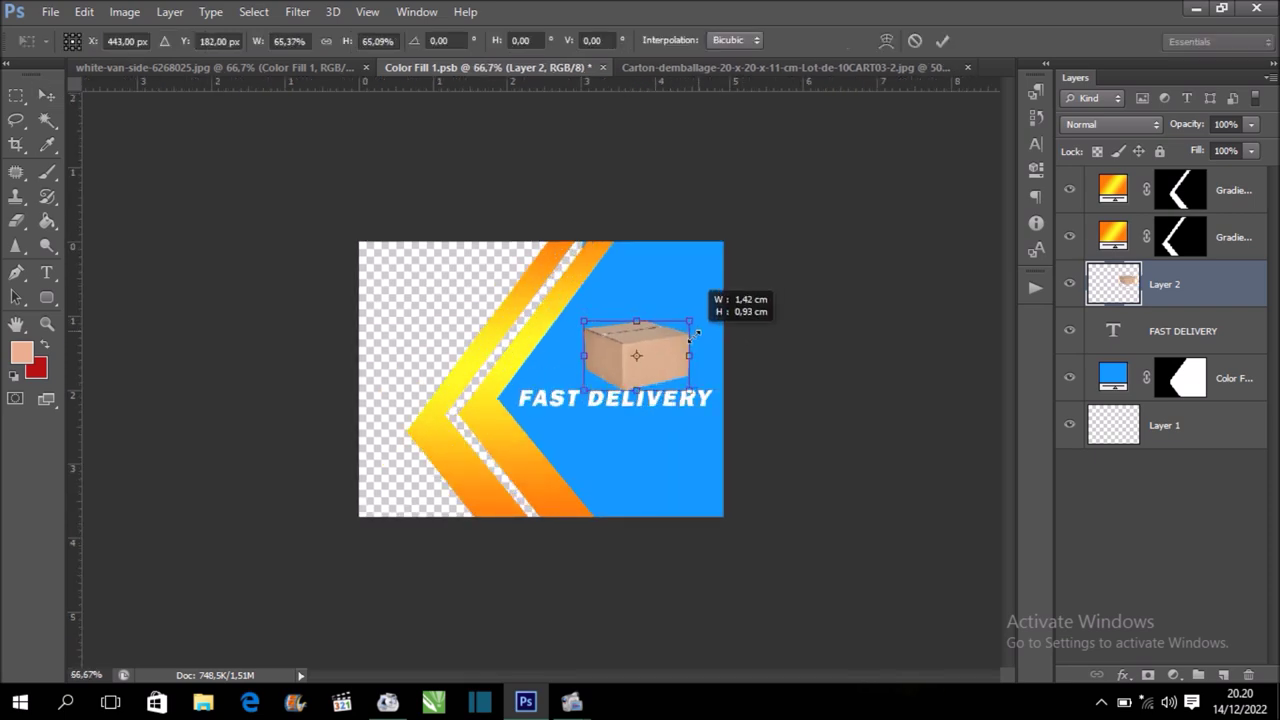
{"action": "key", "text": "Return"}
{"action": "key", "text": "ctrl+plus"}
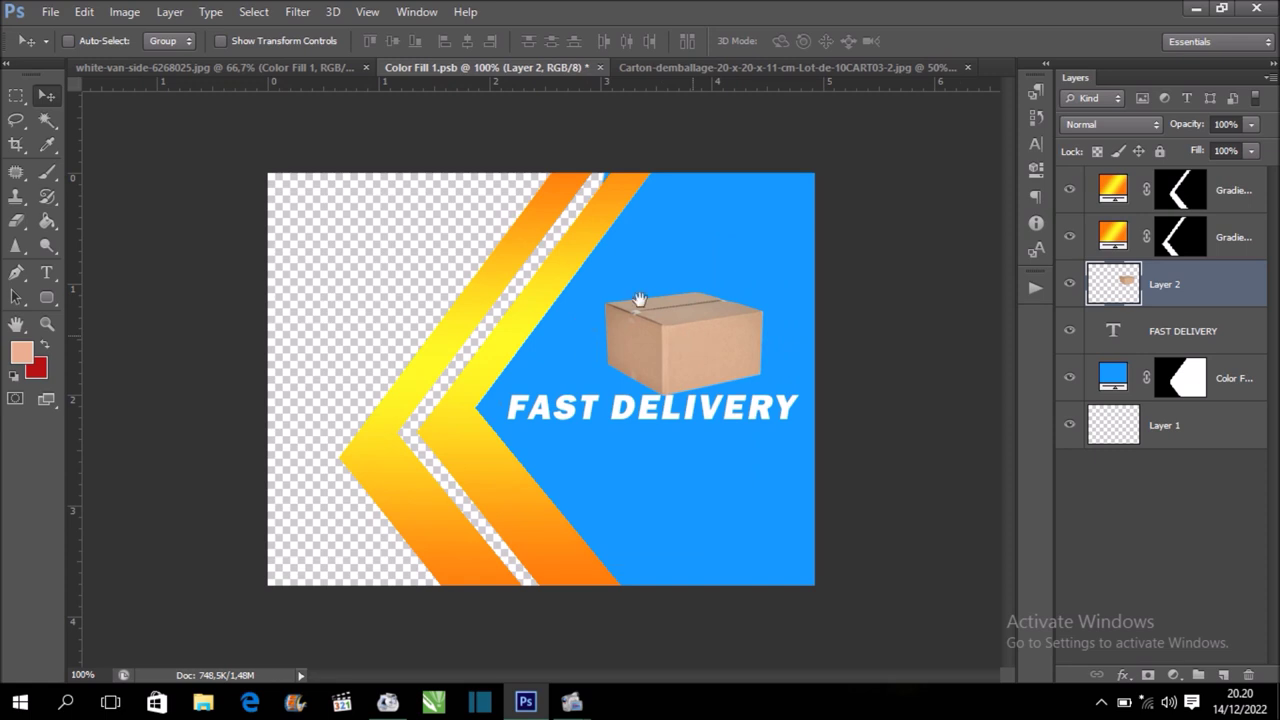
{"action": "left_click_drag", "start_coordinate": [638, 299], "coordinate": [638, 271]}
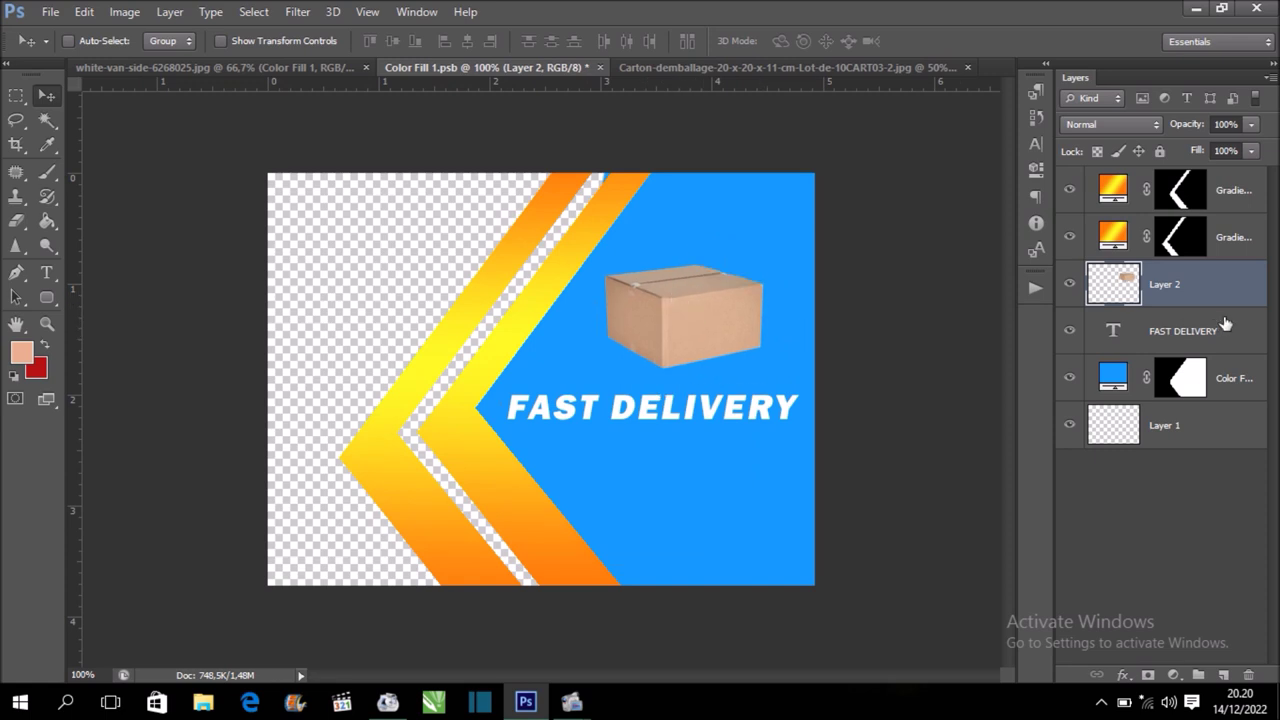
Give Layer 2's cardboard box an outer glow instead of a drop shadow, then close Color Fill 1.psb
{"action": "right_click", "coordinate": [1181, 293]}
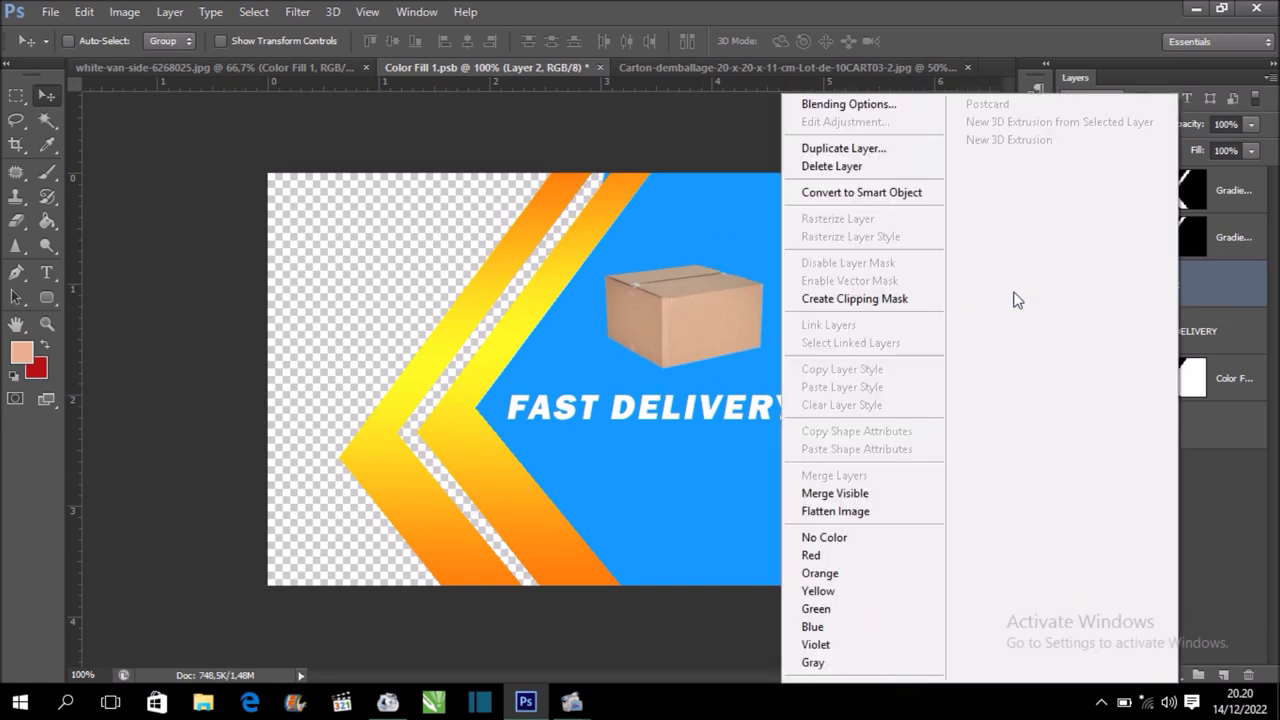
{"action": "left_click", "coordinate": [866, 105]}
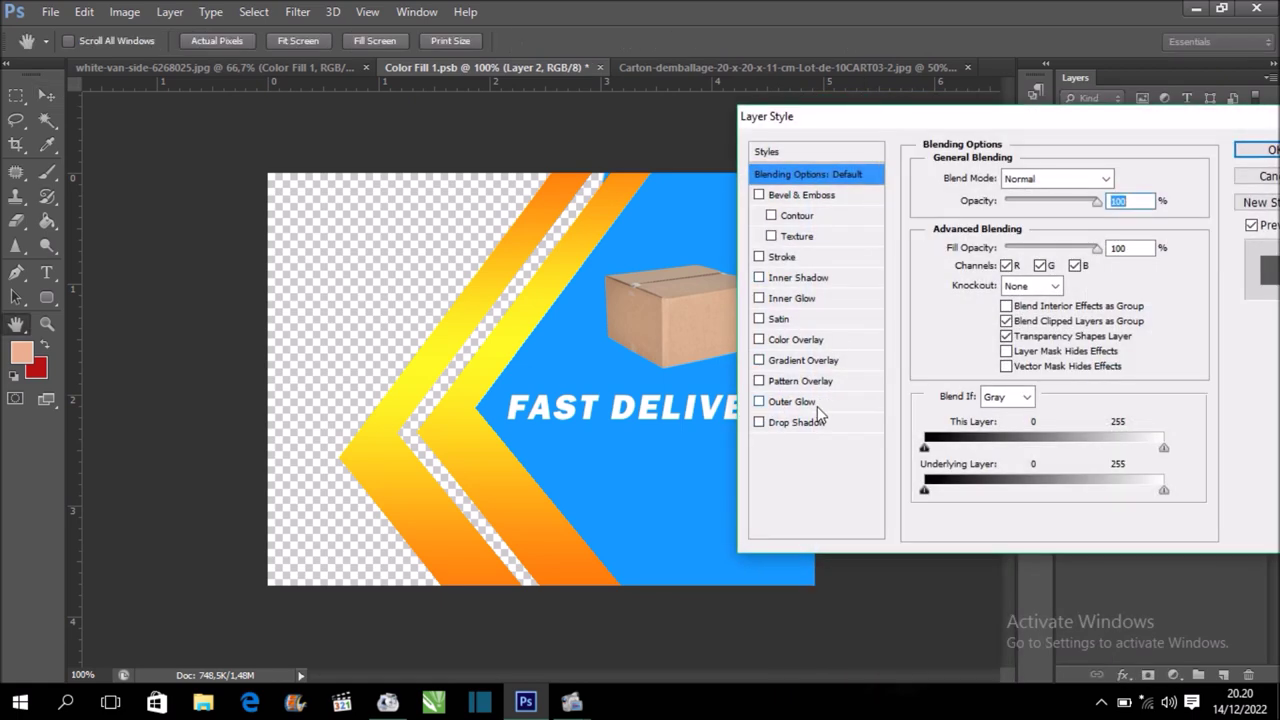
{"action": "left_click", "coordinate": [817, 422]}
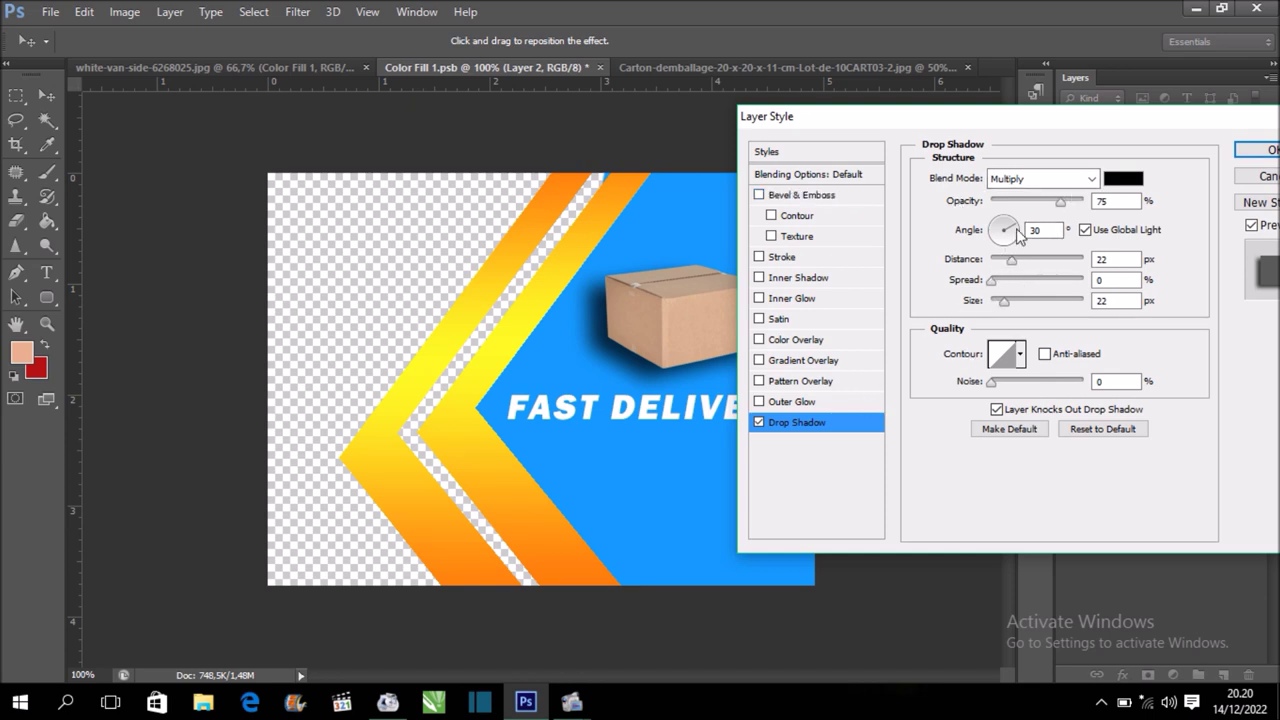
{"action": "left_click_drag", "start_coordinate": [1019, 231], "coordinate": [1013, 226]}
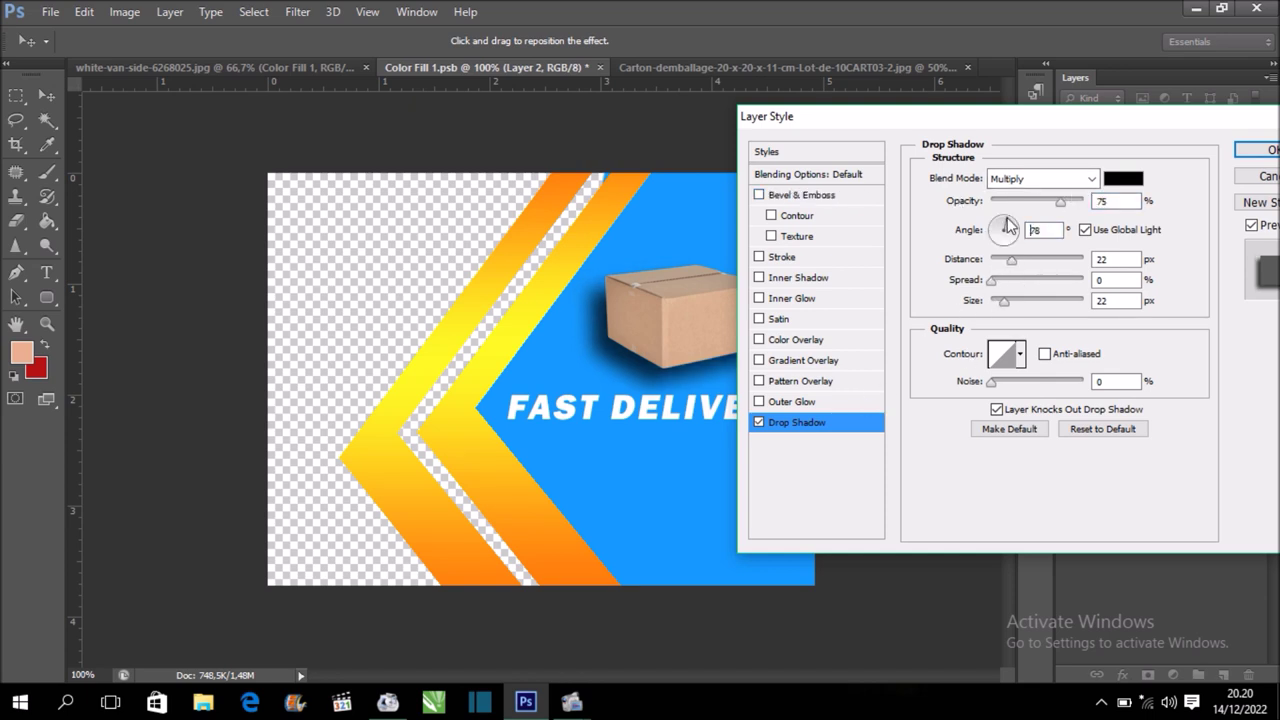
{"action": "left_click", "coordinate": [1008, 226]}
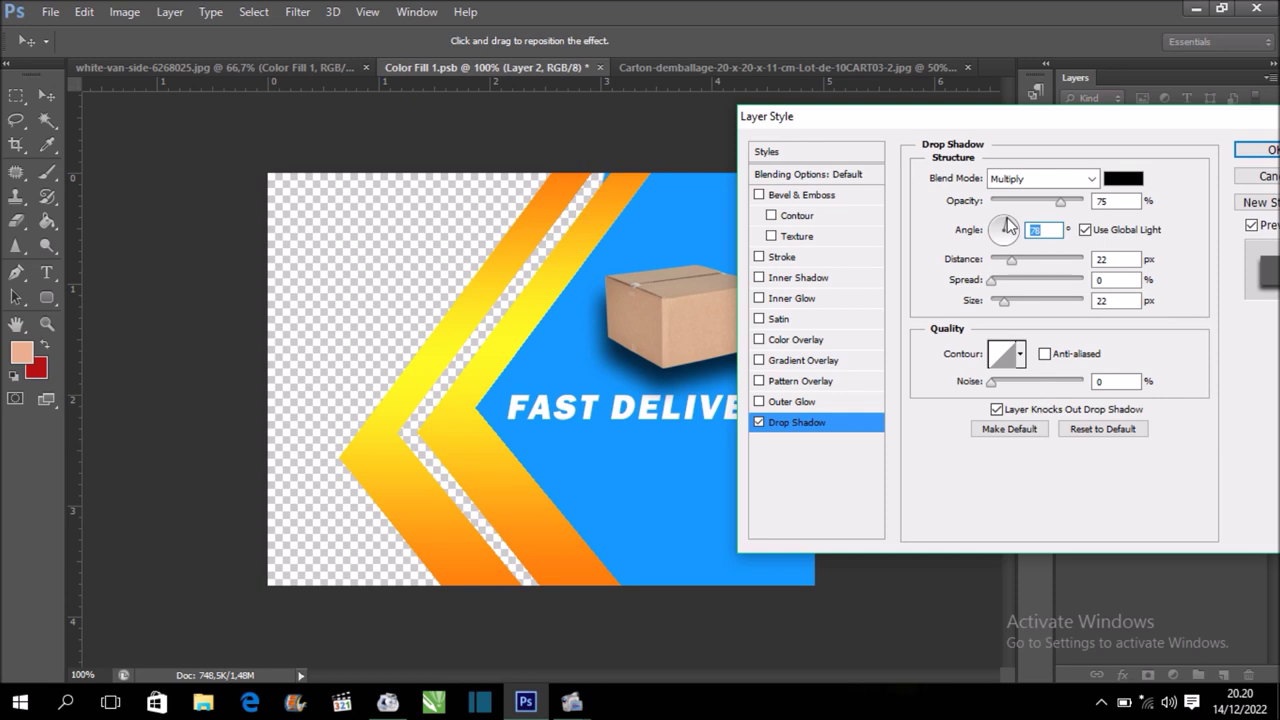
{"action": "left_click", "coordinate": [760, 423]}
{"action": "left_click", "coordinate": [792, 401]}
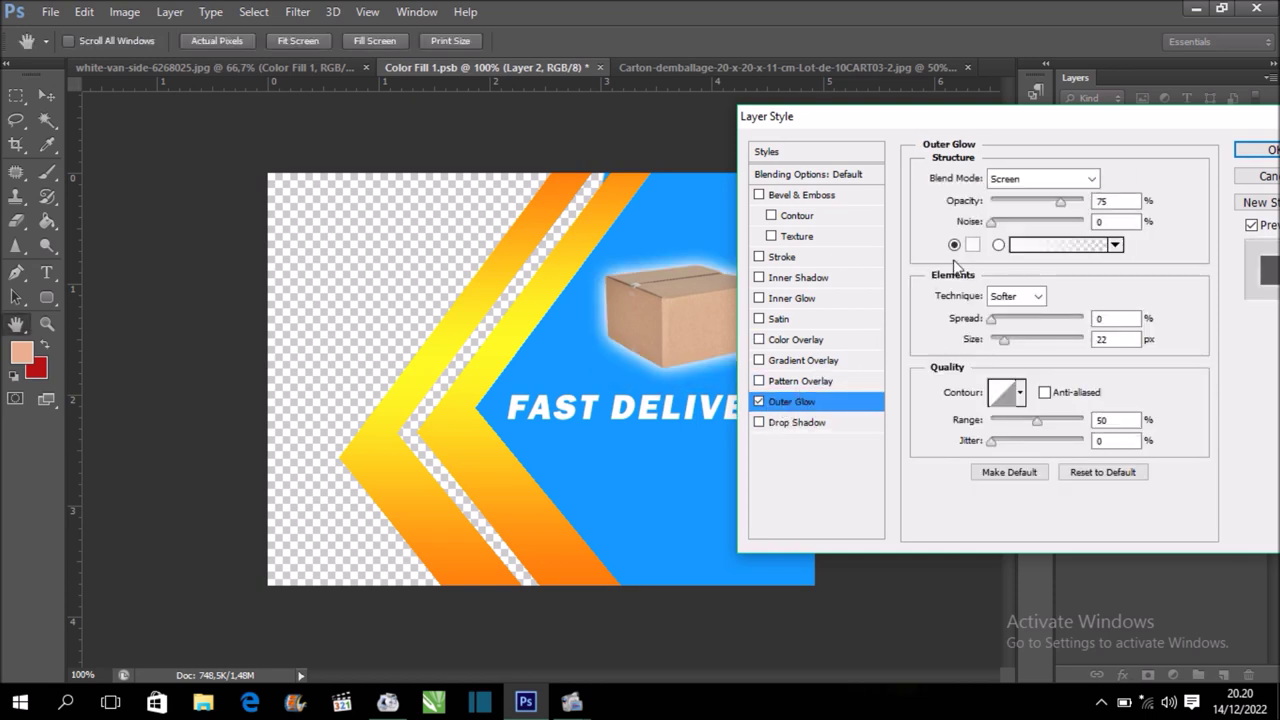
{"action": "left_click", "coordinate": [1252, 151]}
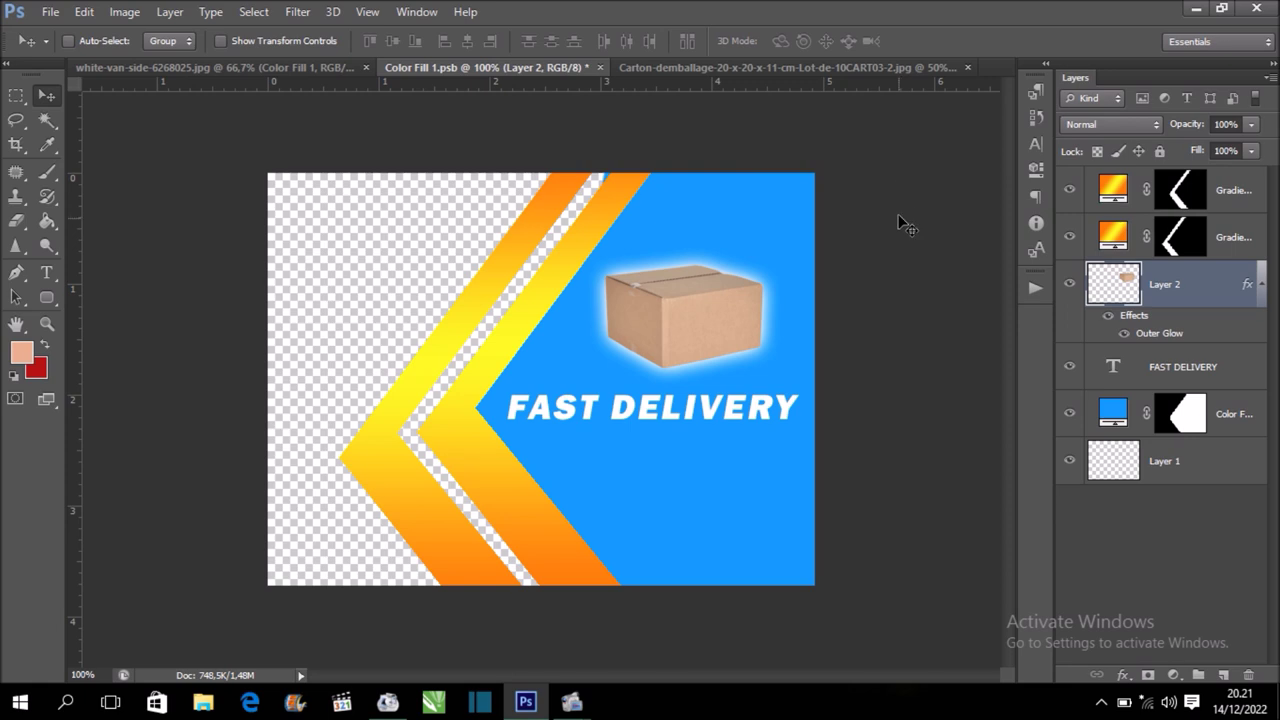
{"action": "left_click", "coordinate": [601, 68]}
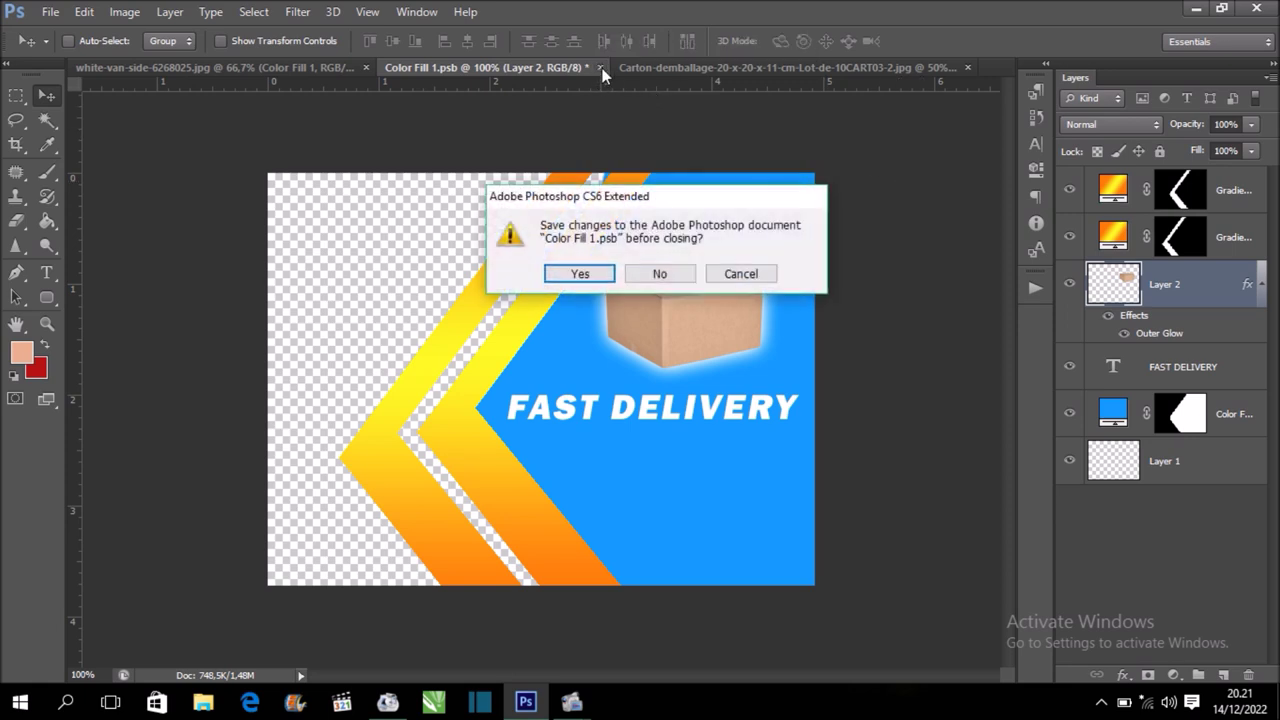
Save the graphic and clip Color Fill 1 to the van's shape in the van document
{"action": "left_click", "coordinate": [578, 274]}
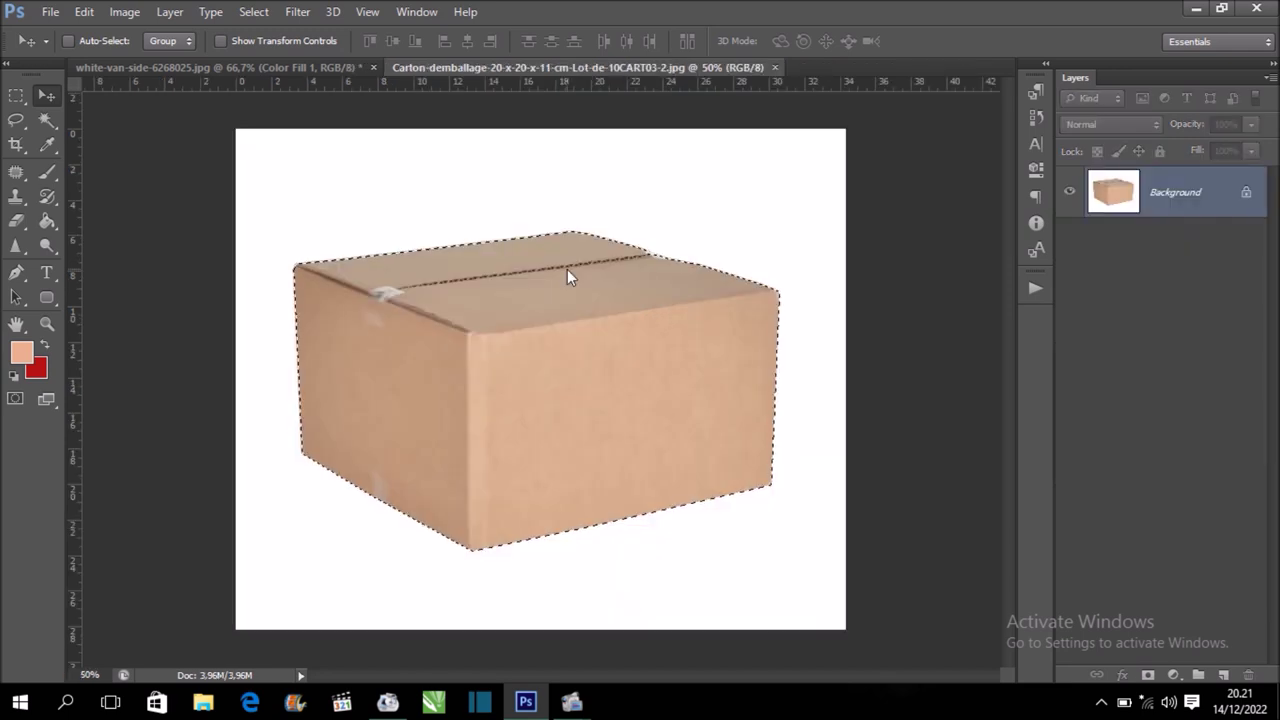
{"action": "left_click", "coordinate": [297, 70]}
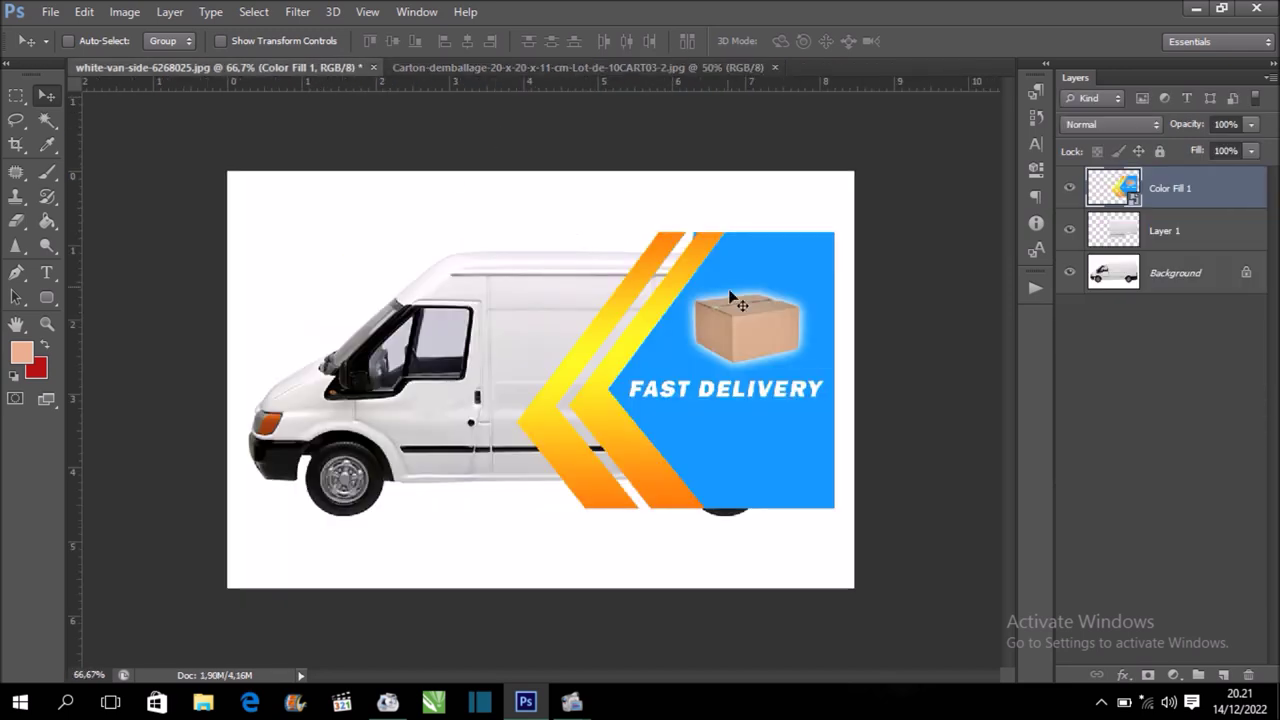
{"action": "right_click", "coordinate": [1191, 205]}
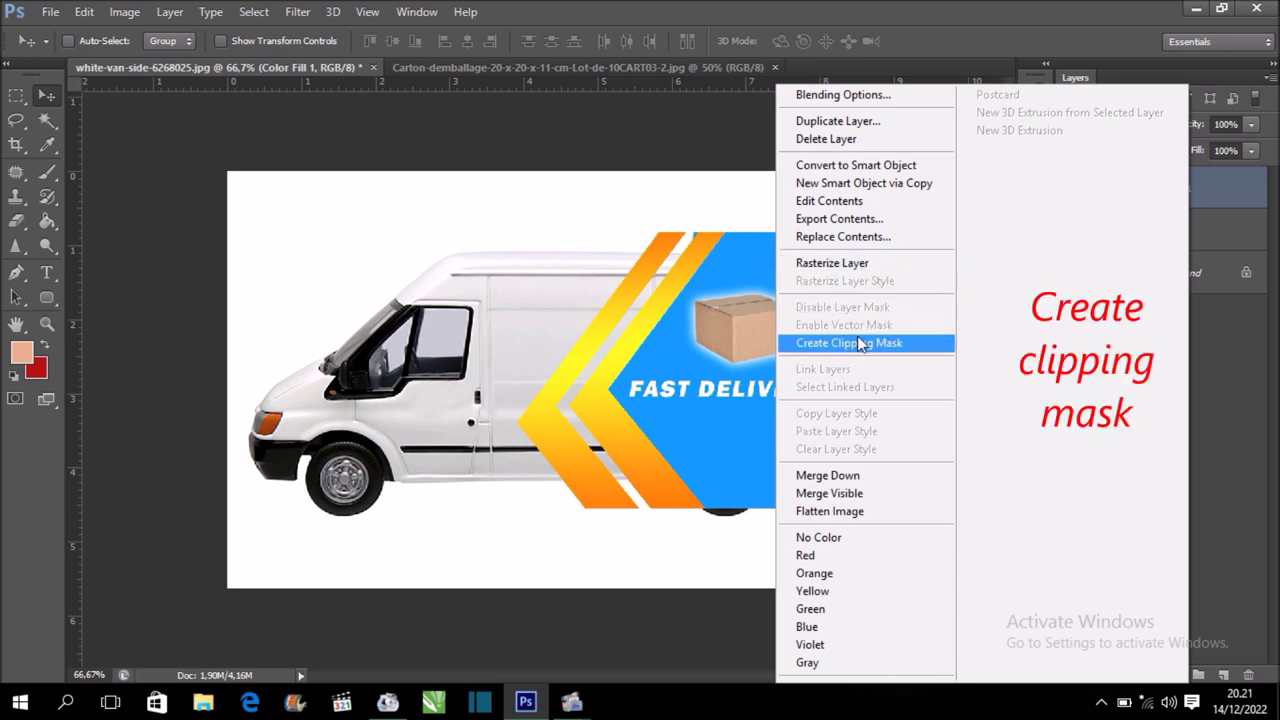
{"action": "left_click", "coordinate": [859, 343]}
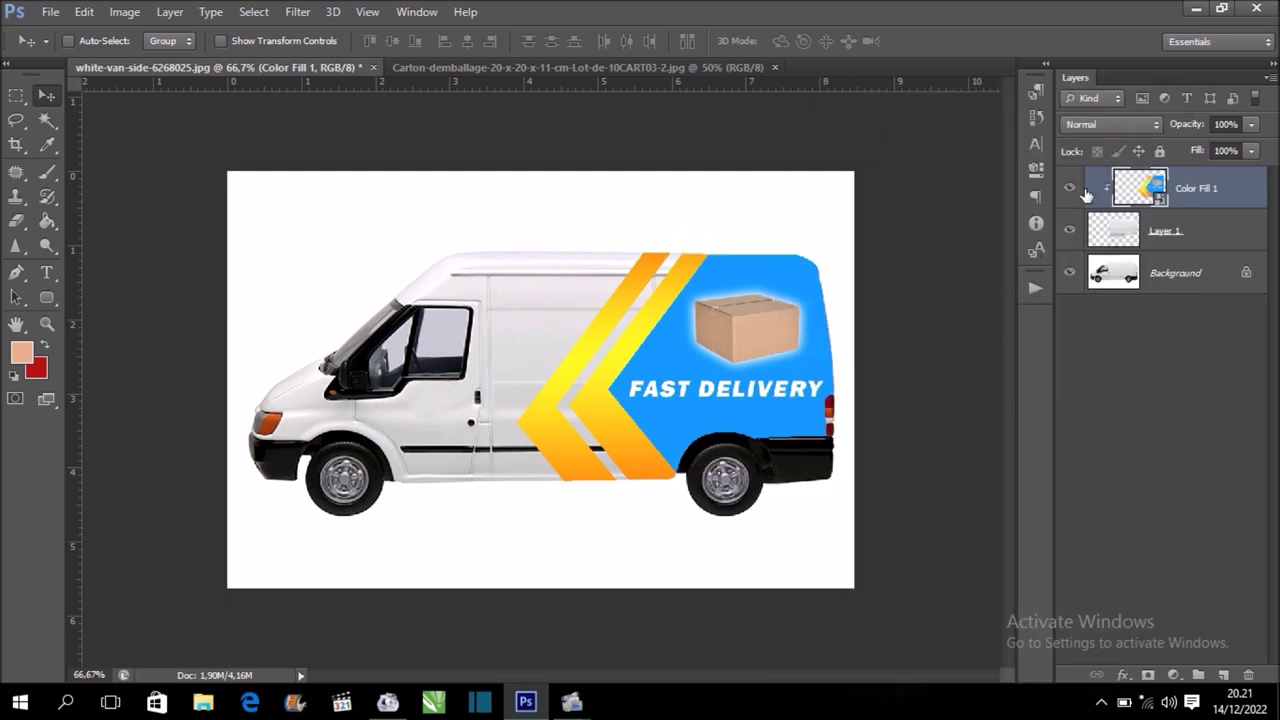
Set Color Fill 1's blend mode to Linear Burn and reopen its smart object for editing
{"action": "left_click", "coordinate": [1117, 122]}
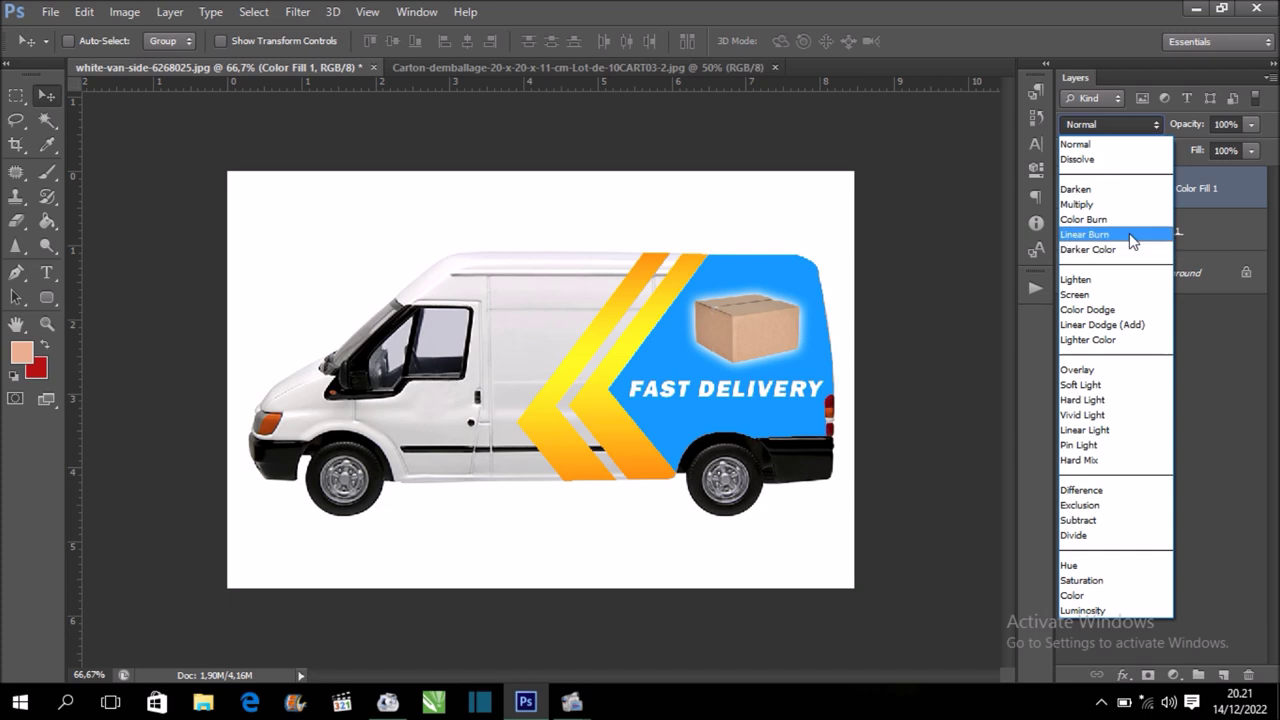
{"action": "left_click", "coordinate": [1130, 234]}
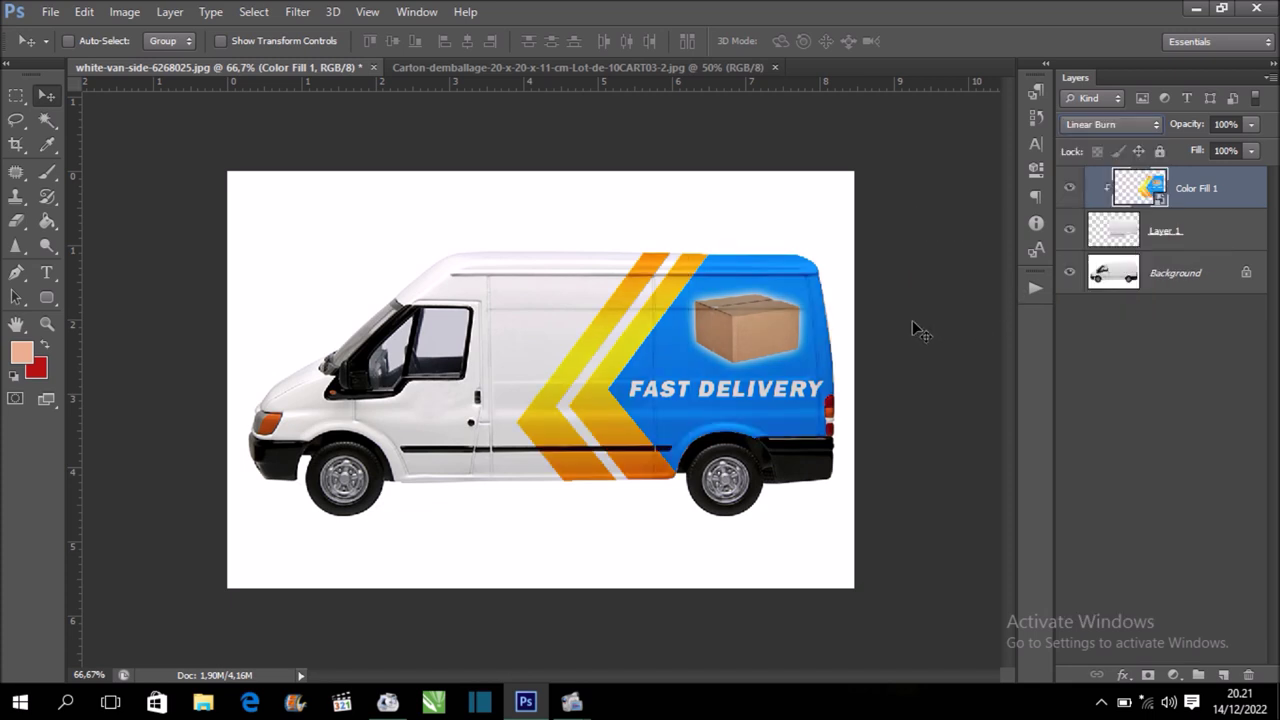
{"action": "key", "text": "ctrl+plus"}
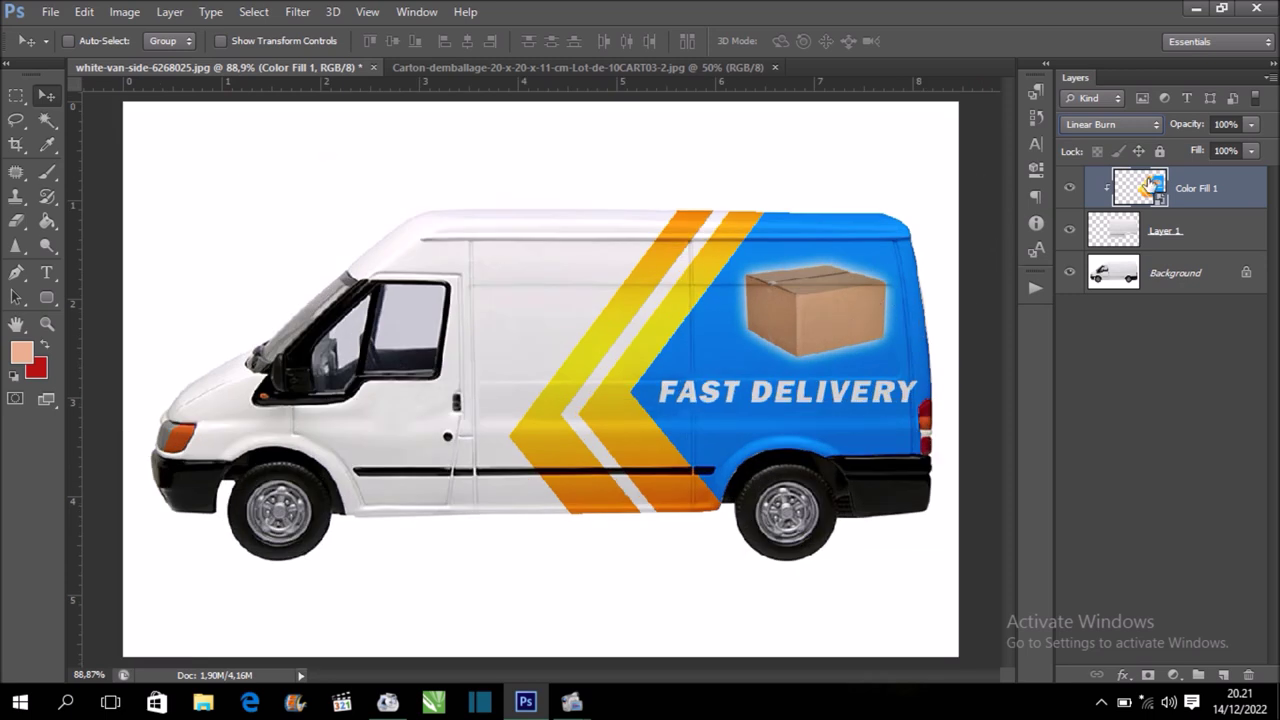
{"action": "double_click", "coordinate": [1133, 188]}
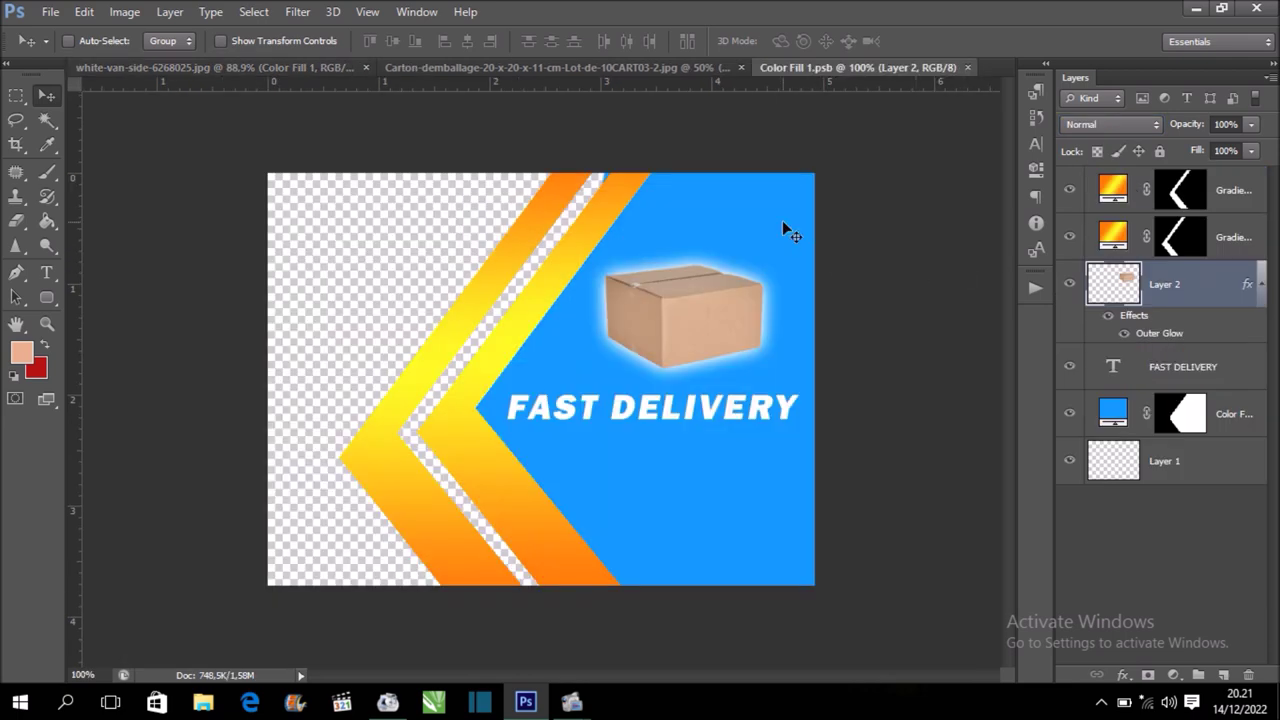
Change the blue fill to darker blue 1445c0, then close and save the .psb to update the van
{"action": "left_click", "coordinate": [1108, 413]}
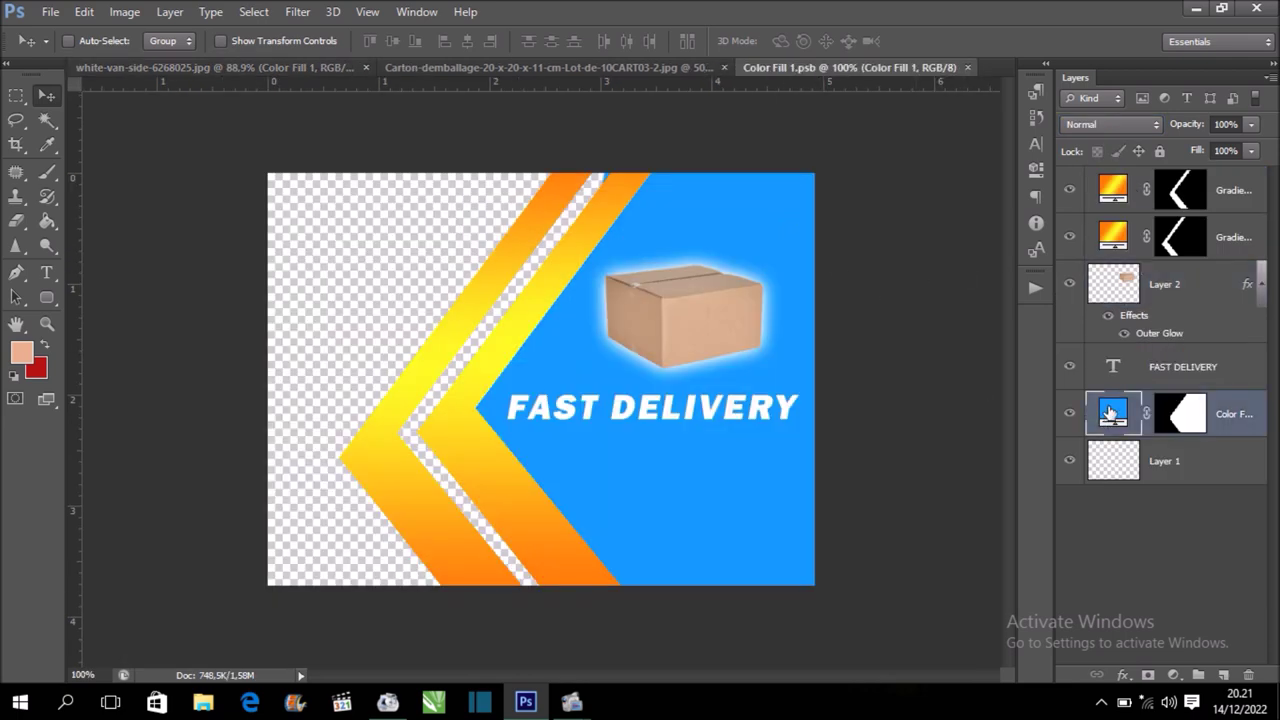
{"action": "double_click", "coordinate": [1108, 413]}
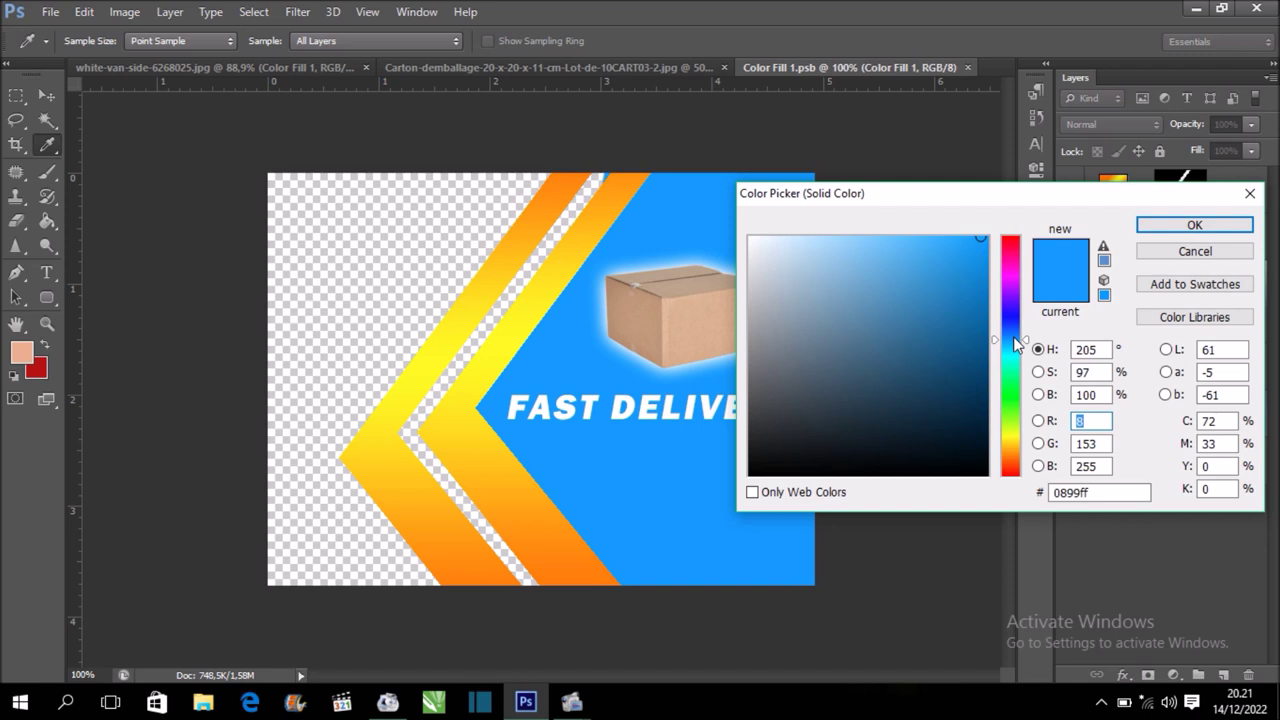
{"action": "left_click_drag", "start_coordinate": [1013, 336], "coordinate": [1016, 328]}
{"action": "left_click_drag", "start_coordinate": [979, 278], "coordinate": [962, 295]}
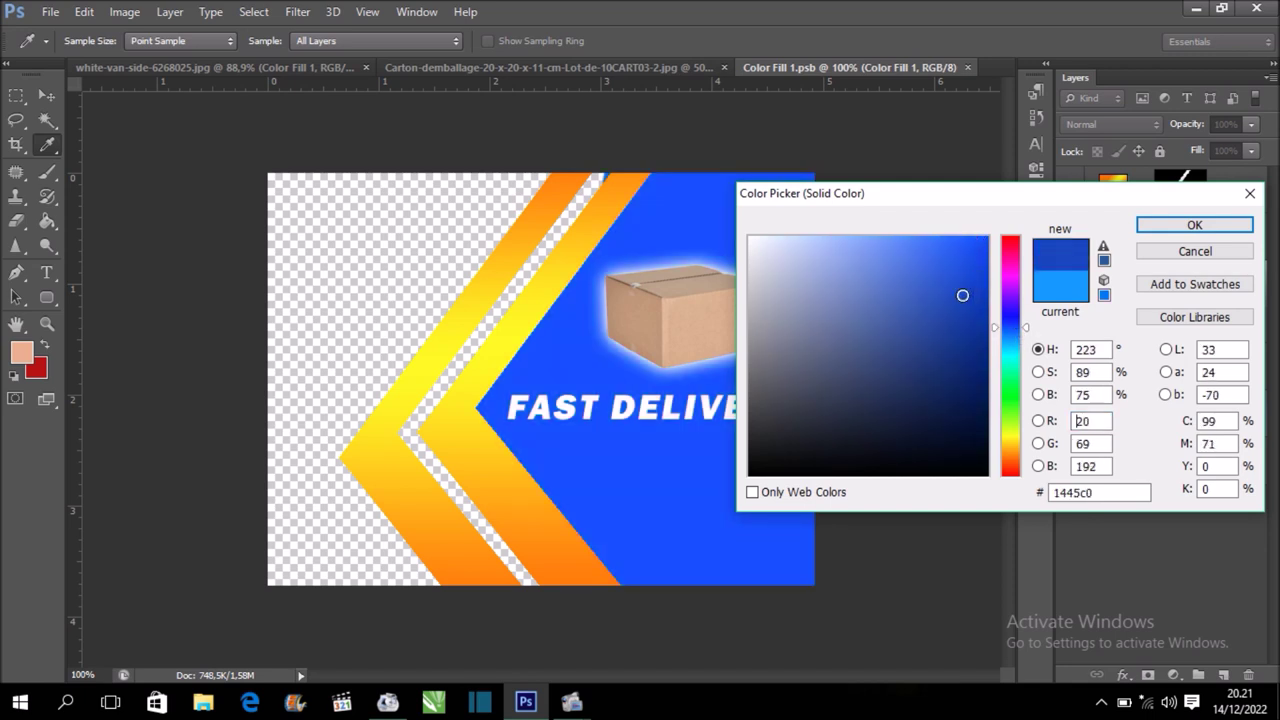
{"action": "left_click", "coordinate": [1192, 227]}
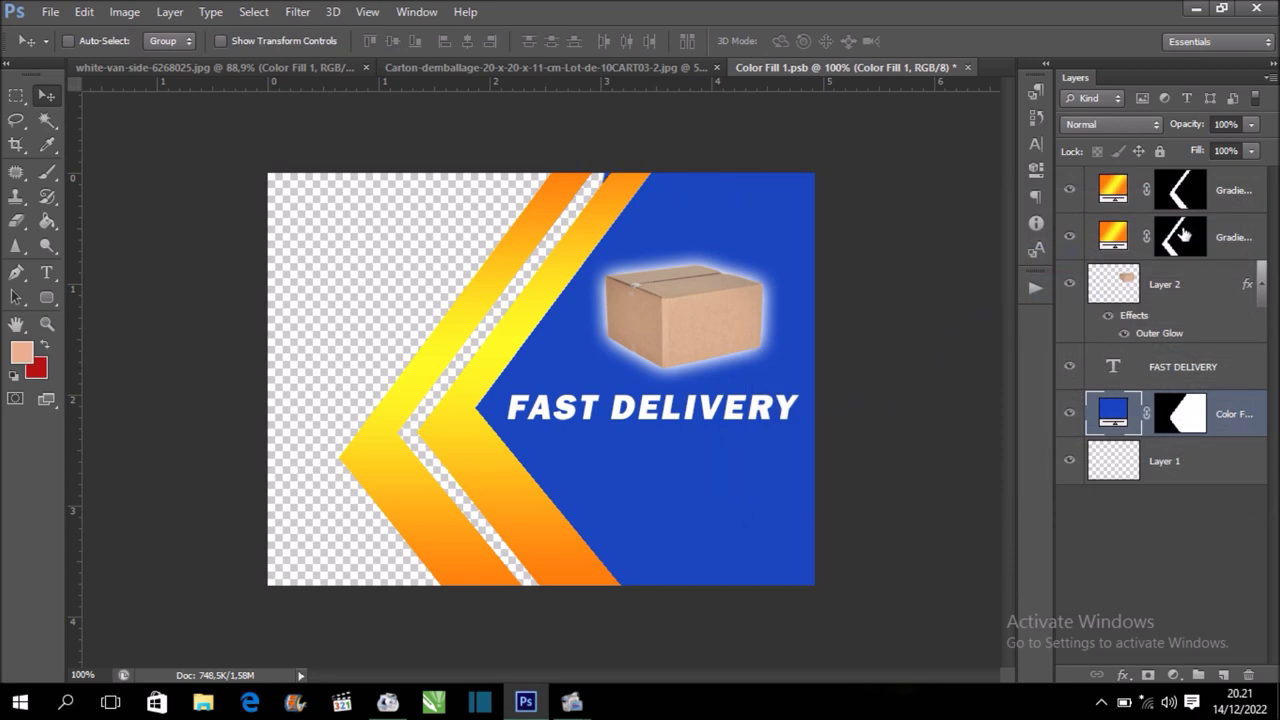
{"action": "left_click", "coordinate": [967, 68]}
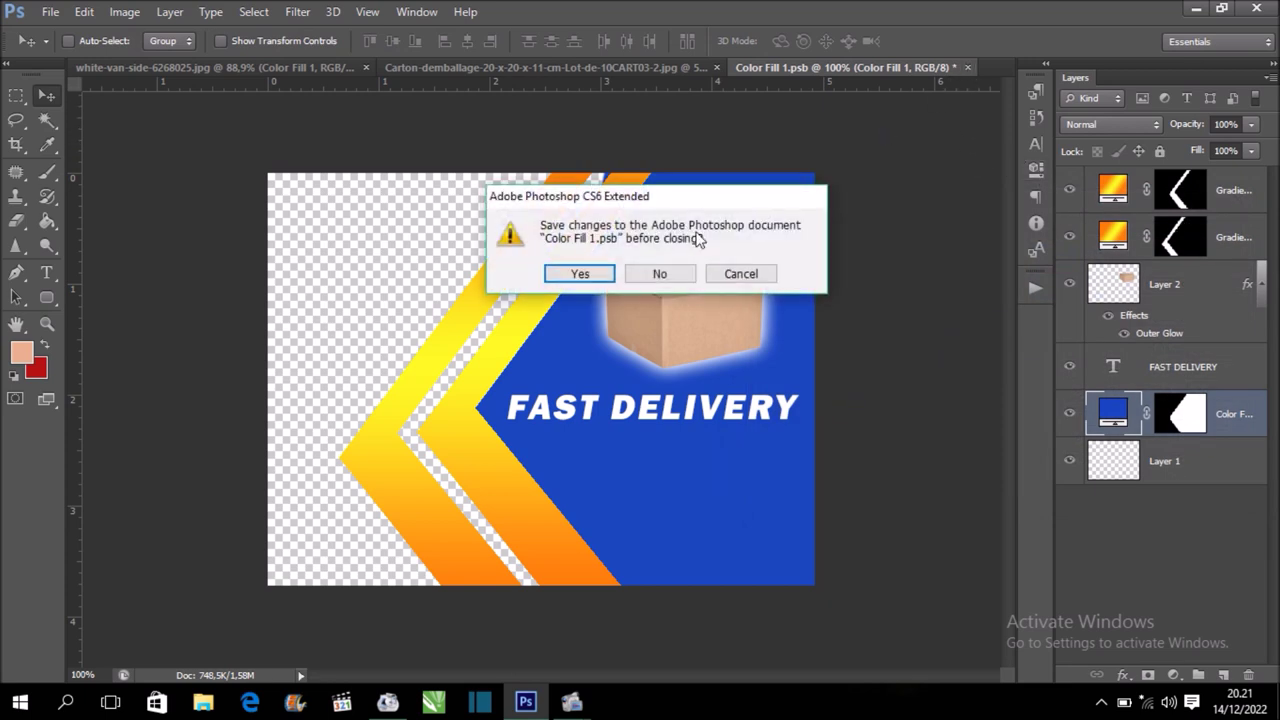
{"action": "left_click", "coordinate": [581, 274]}
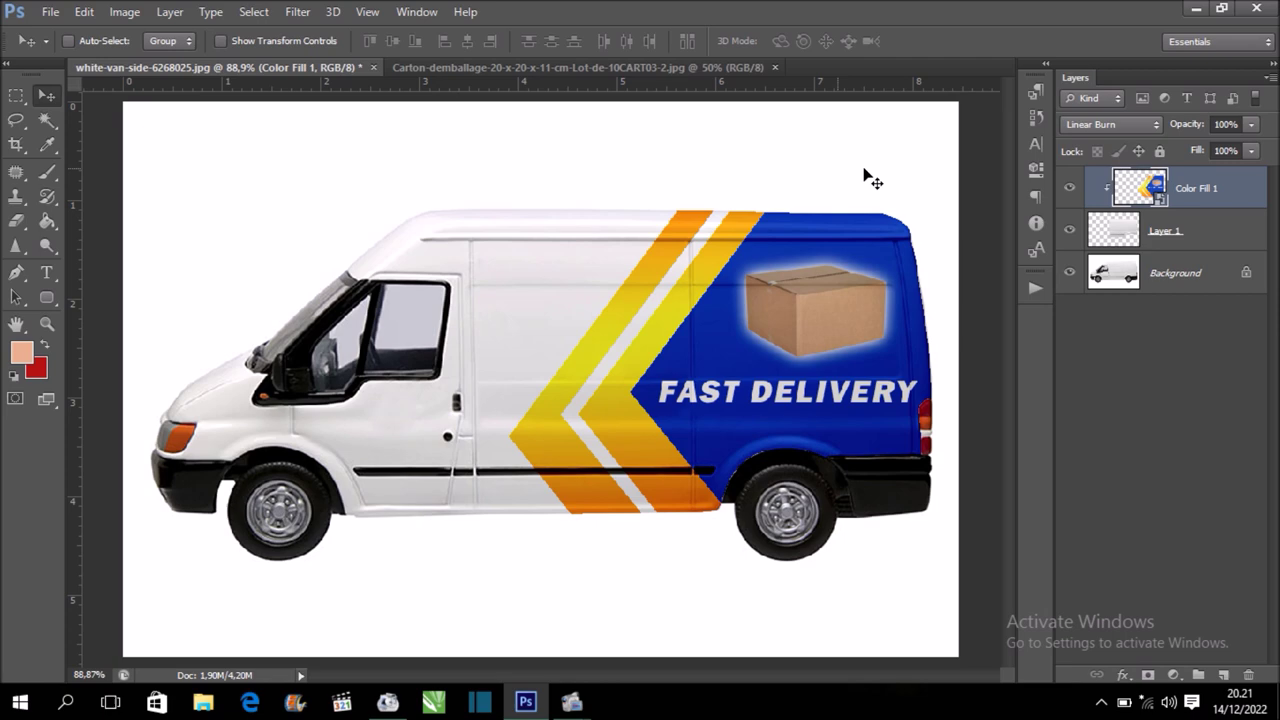
Choose Flatten Image from the Layers panel menu to merge the van mockup into one layer
{"action": "left_click", "coordinate": [1272, 80]}
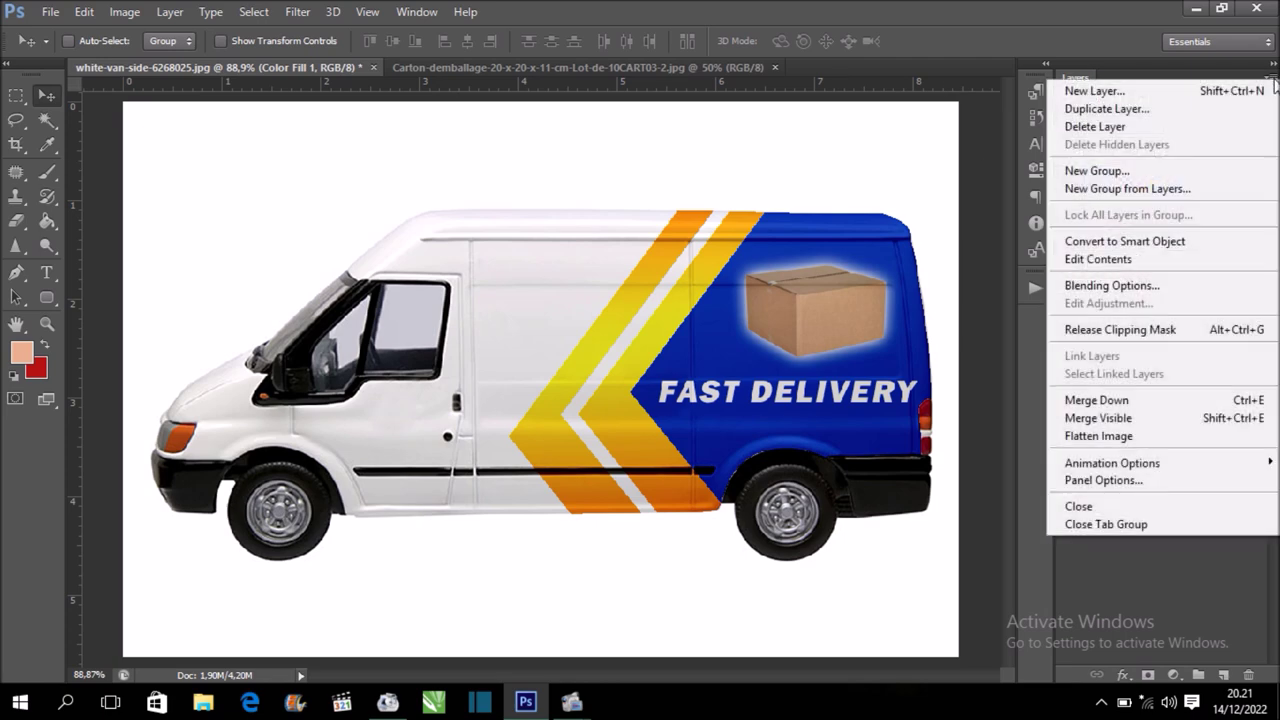
{"action": "left_click", "coordinate": [1190, 438]}
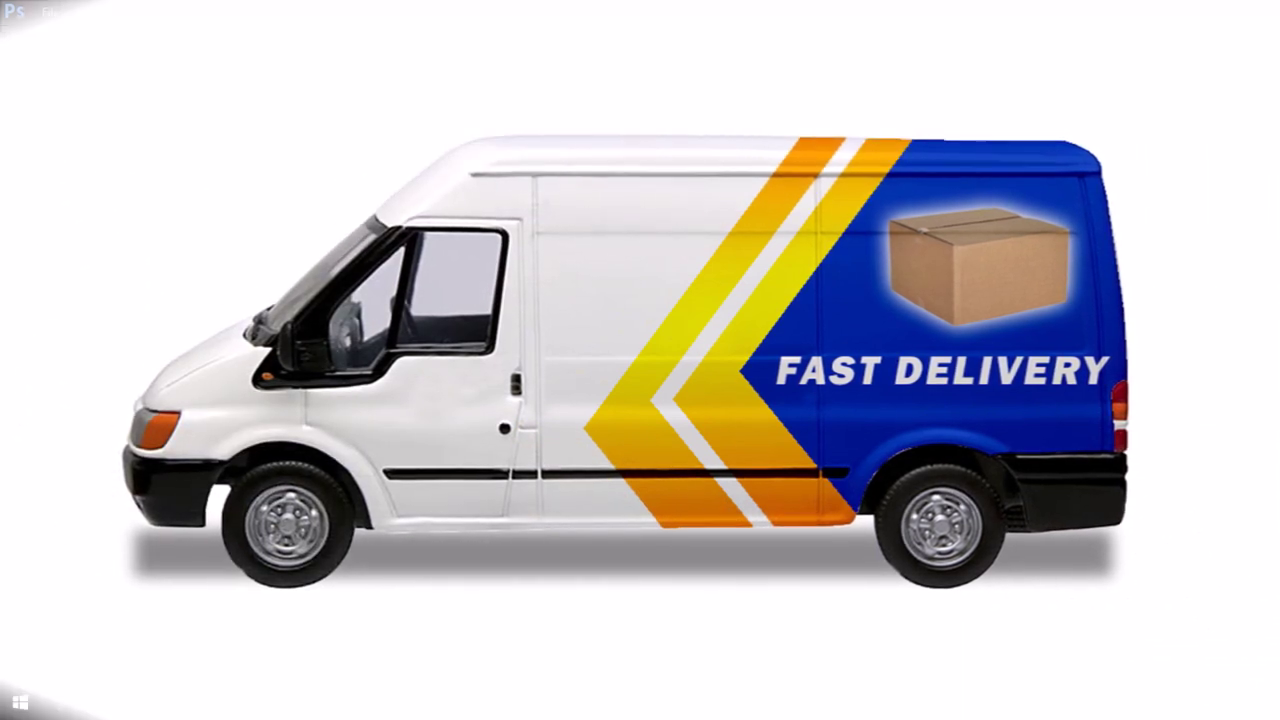